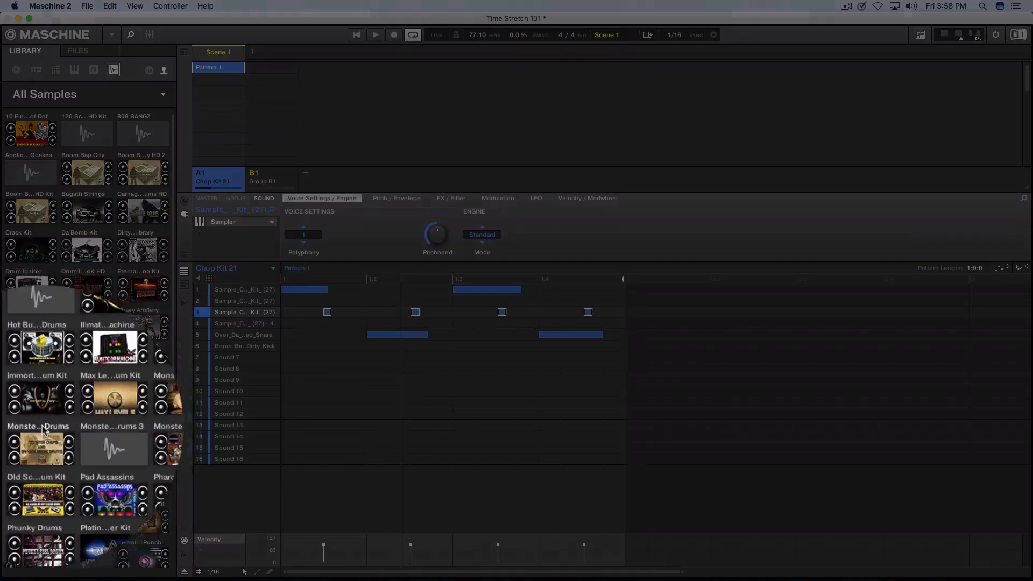
# - Browse the library's Samples and Drums HD Library samples and list the Slice & Chop Suite group kits
pyautogui.scroll(-5, 33, 411)
pyautogui.scroll(-2, 52, 428)
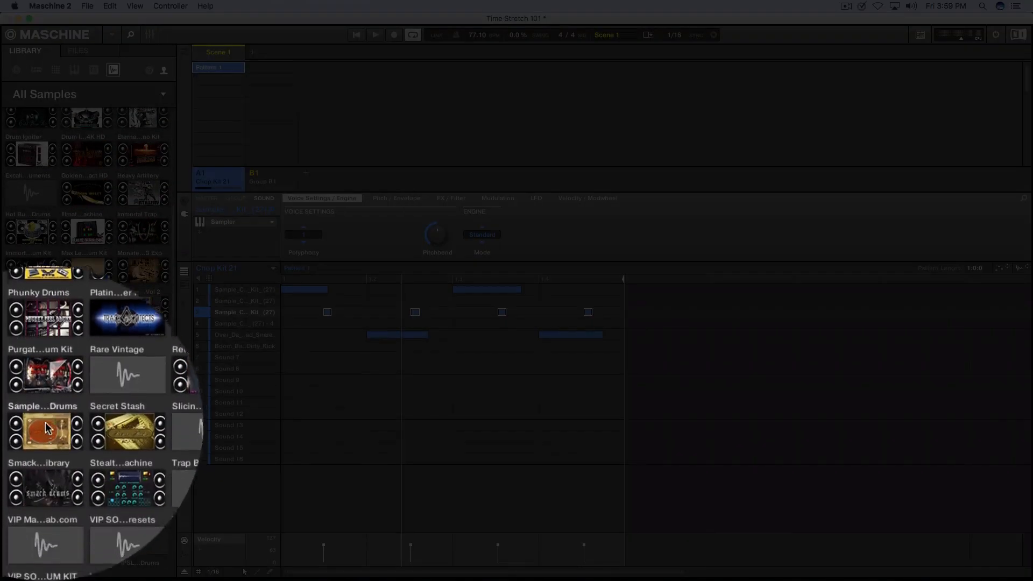
pyautogui.click(48, 427)
pyautogui.click(96, 143)
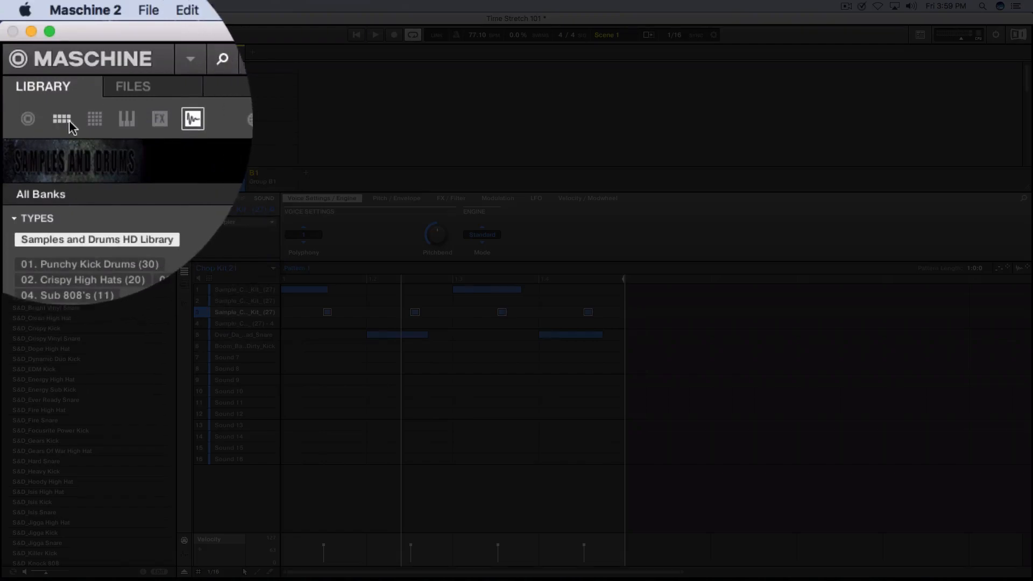
pyautogui.click(37, 71)
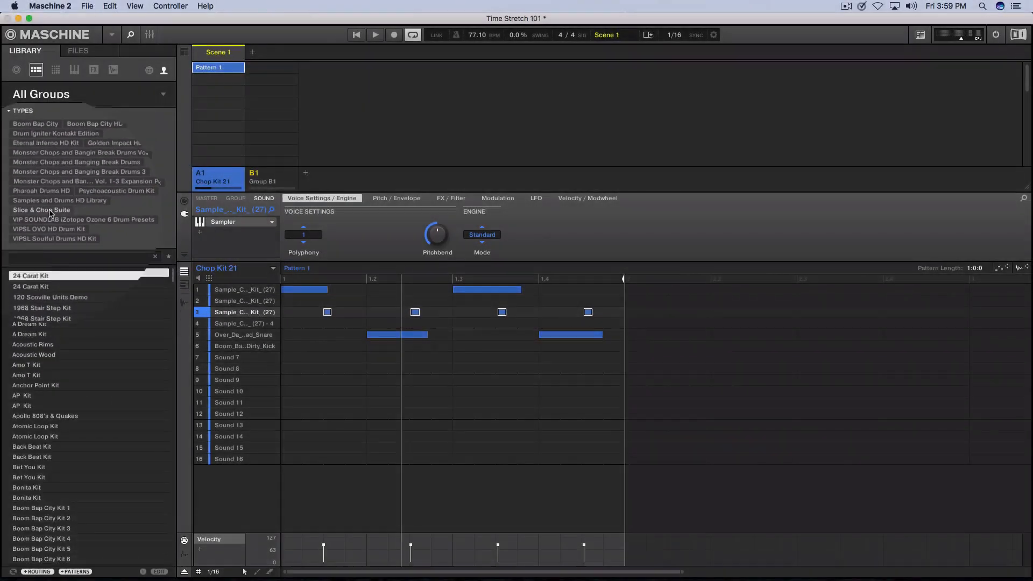
pyautogui.click(49, 210)
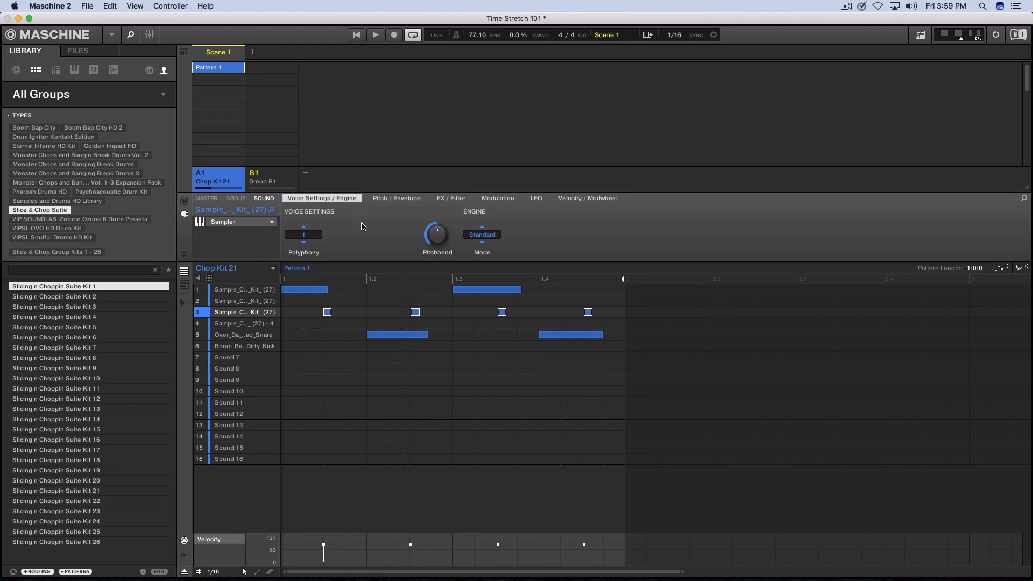
# - Select Group B1 and show its Slice & Chop Vinyl sample in the waveform editor
pyautogui.click(273, 184)
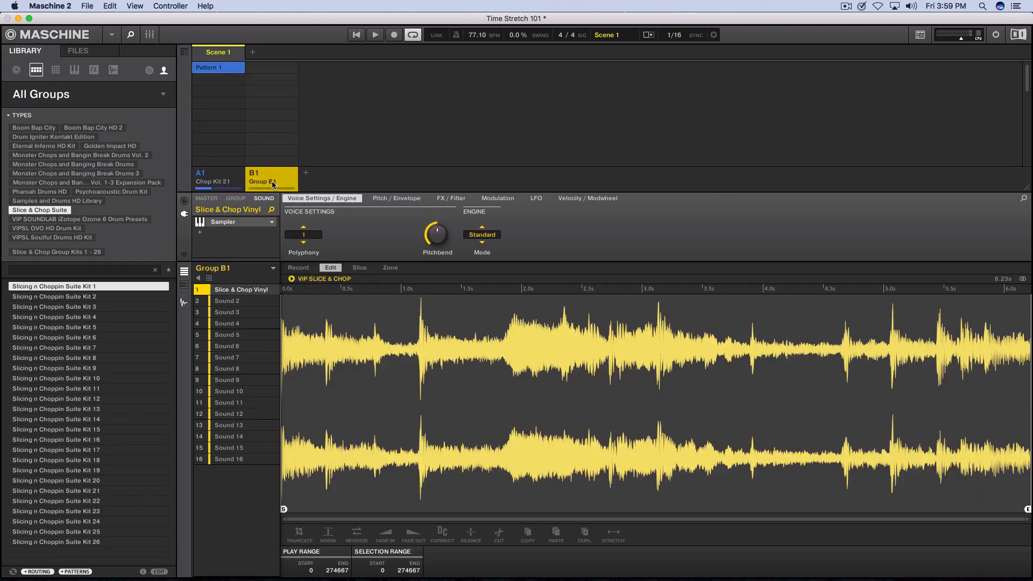
pyautogui.click(183, 305)
pyautogui.click(183, 305)
# - Try silencing a short section of the waveform around 3.9 s, and undo the edit
pyautogui.moveTo(742, 383); pyautogui.dragTo(761, 383)
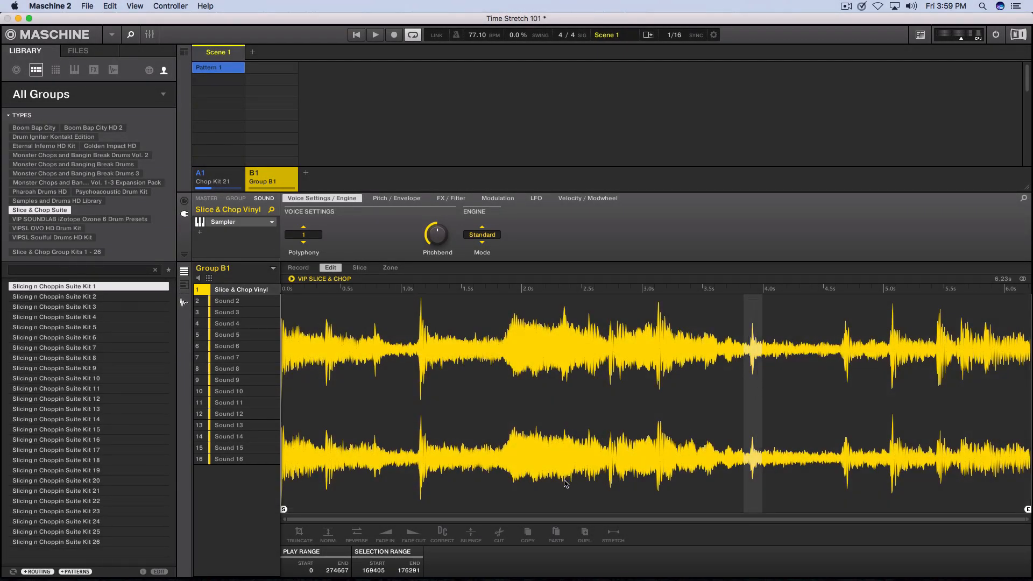
pyautogui.click(472, 534)
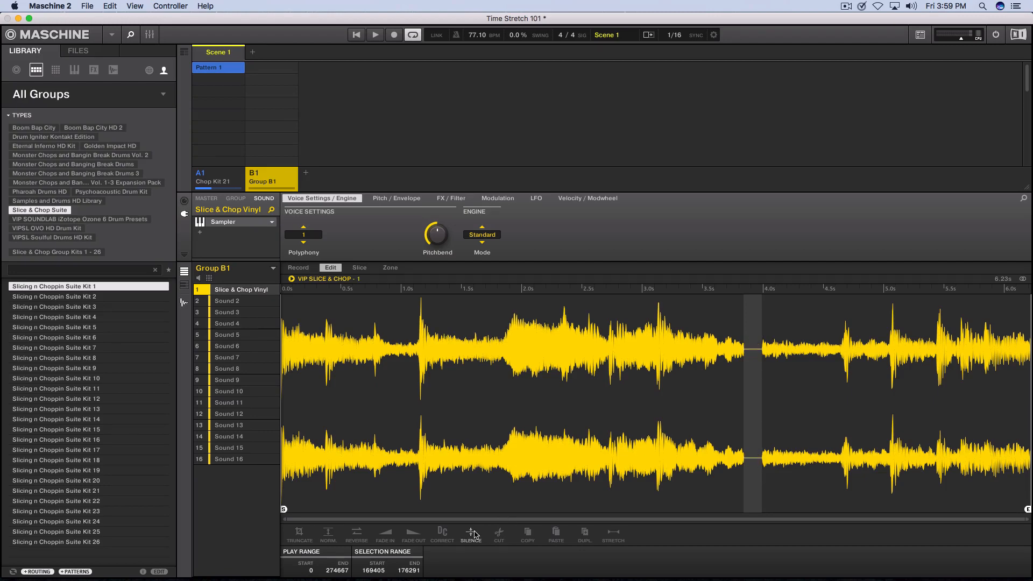
pyautogui.press('super+z')
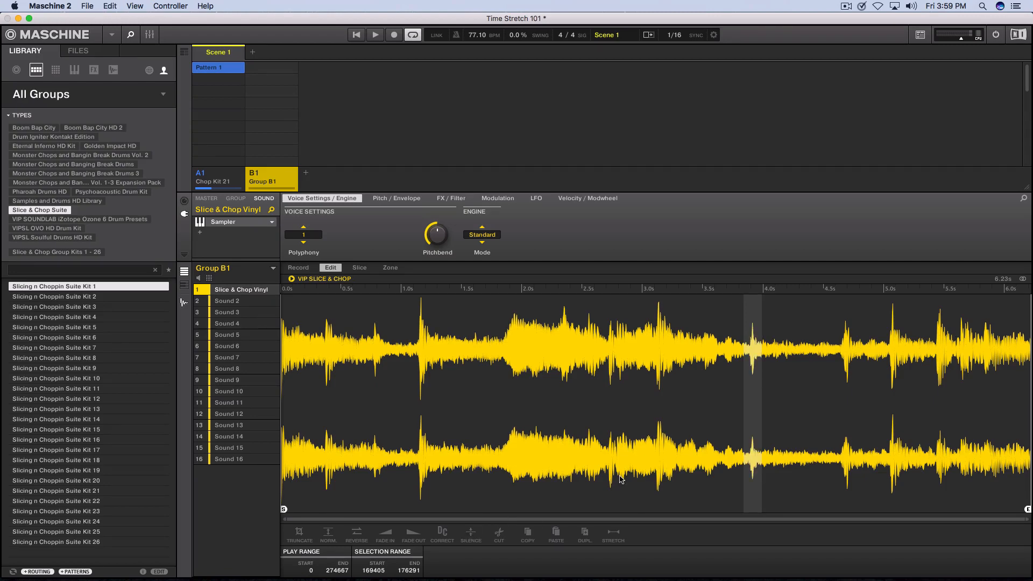
# - Try a fade-out on the end of the sample from about 5.4 s, and undo it
pyautogui.click(636, 475)
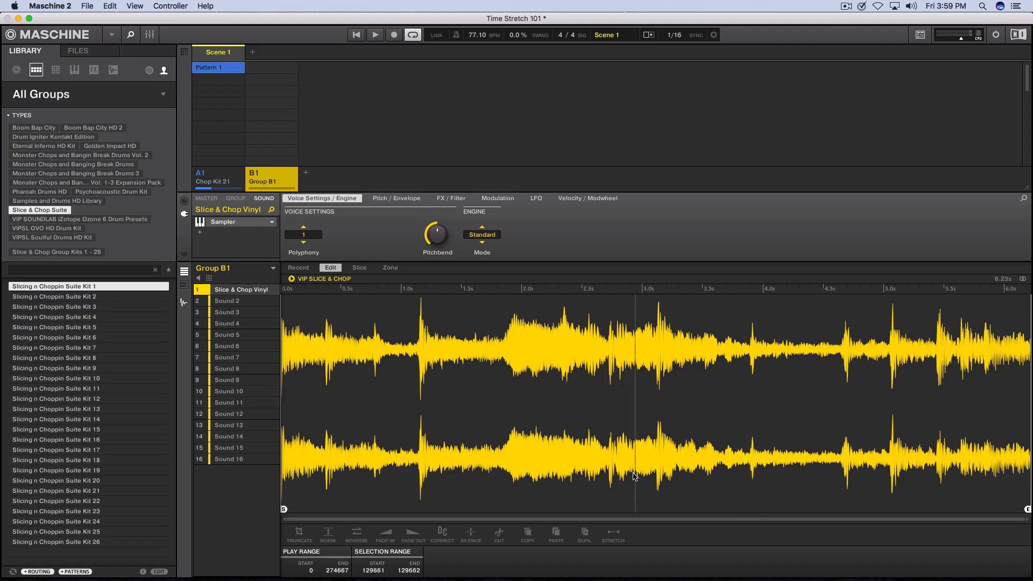
pyautogui.moveTo(929, 404); pyautogui.dragTo(1031, 403)
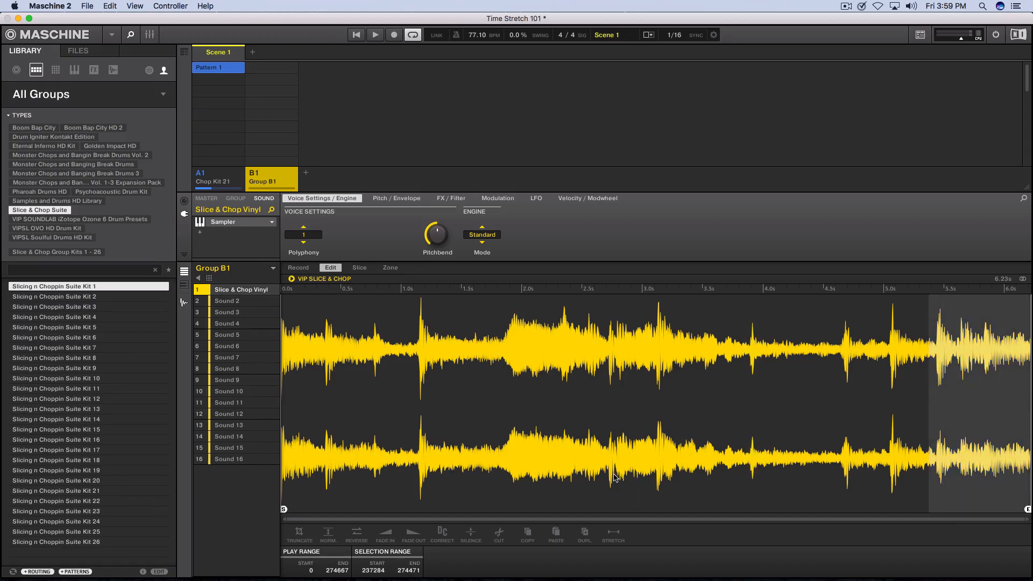
pyautogui.click(414, 534)
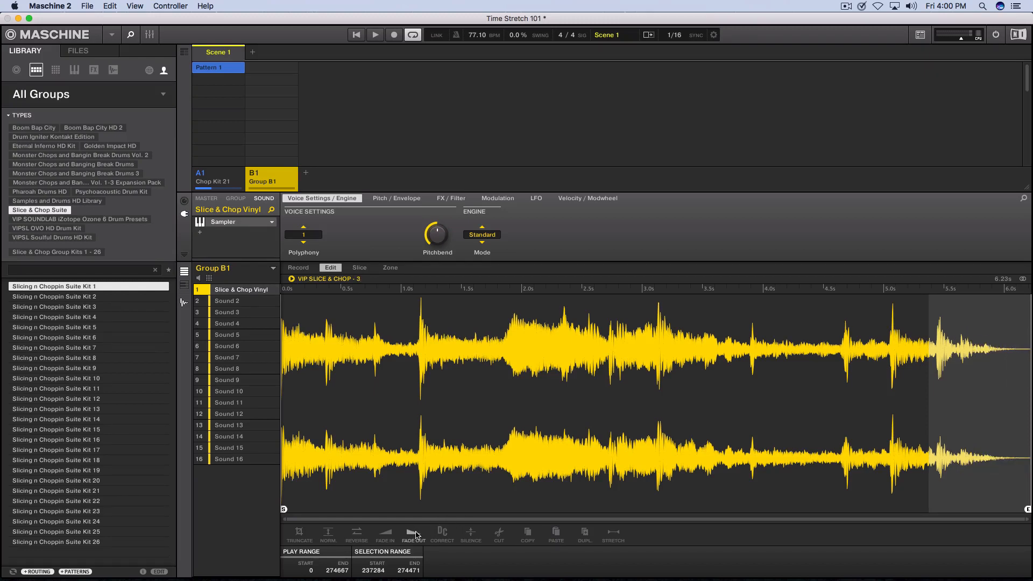
pyautogui.press('super+z')
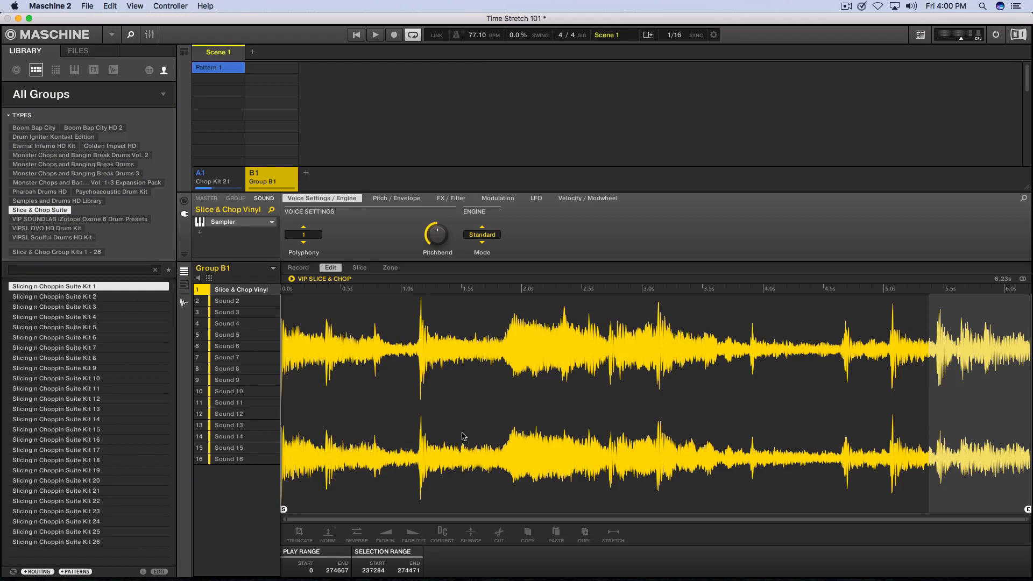
# - Try pasting the section from about 1.1 to 1.8 s over the section from about 3.1 to 3.9 s, and undo it
pyautogui.moveTo(416, 422); pyautogui.dragTo(506, 426)
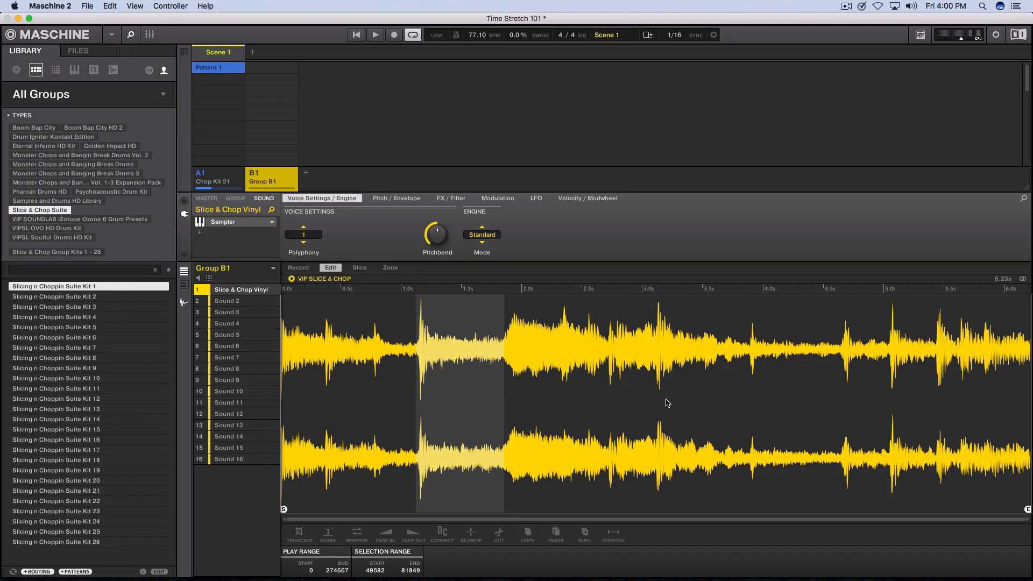
pyautogui.moveTo(654, 404); pyautogui.dragTo(751, 403)
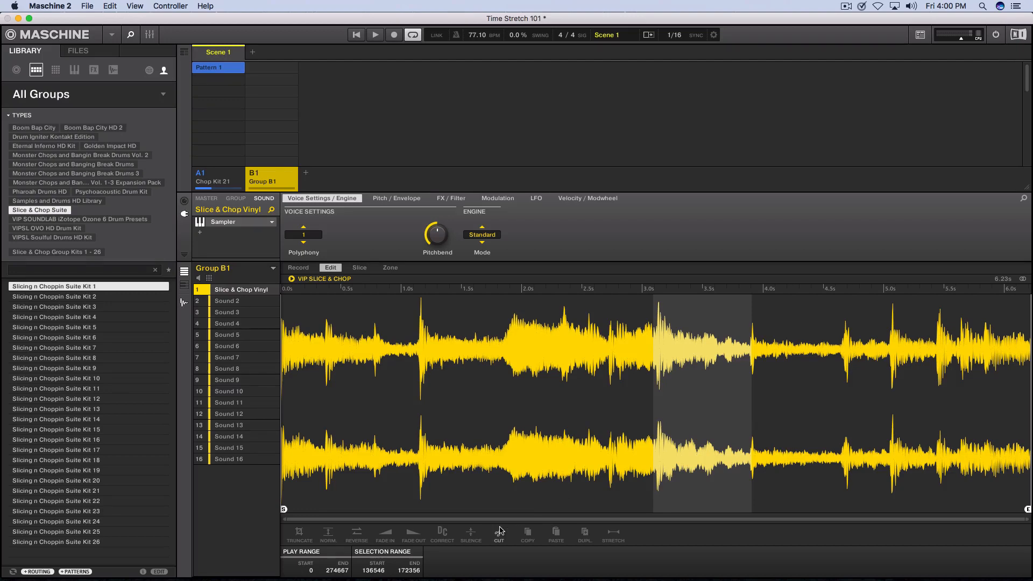
pyautogui.click(557, 532)
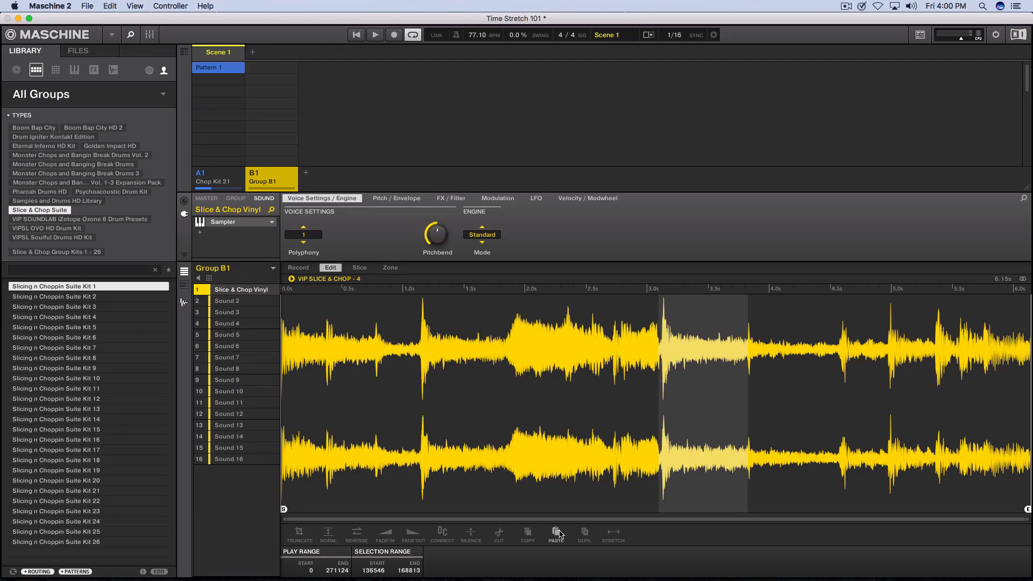
pyautogui.press('super+z')
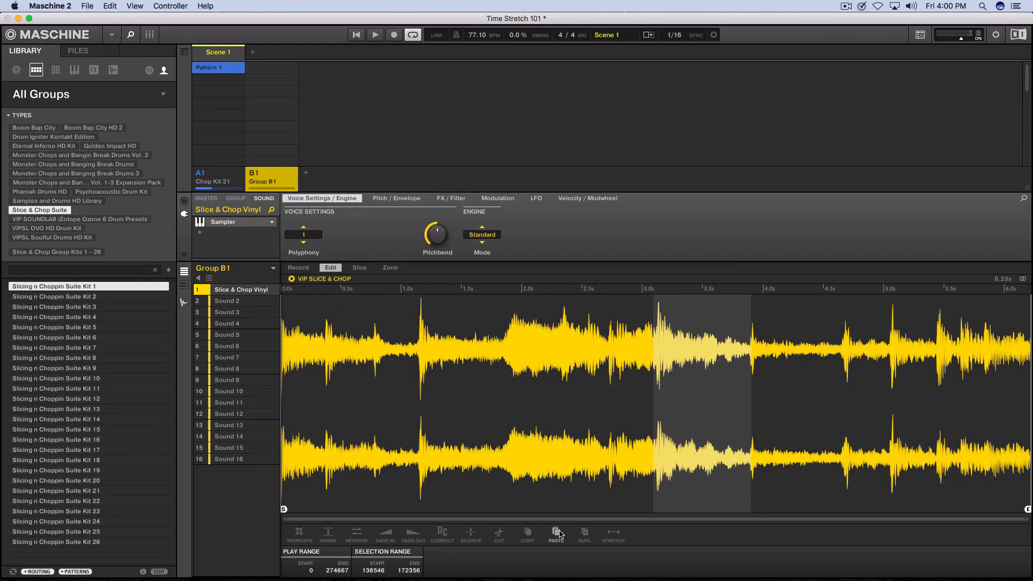
# - Manually slice the sample at the transient near 0.4 s and audition the slices on both sides
pyautogui.click(383, 498)
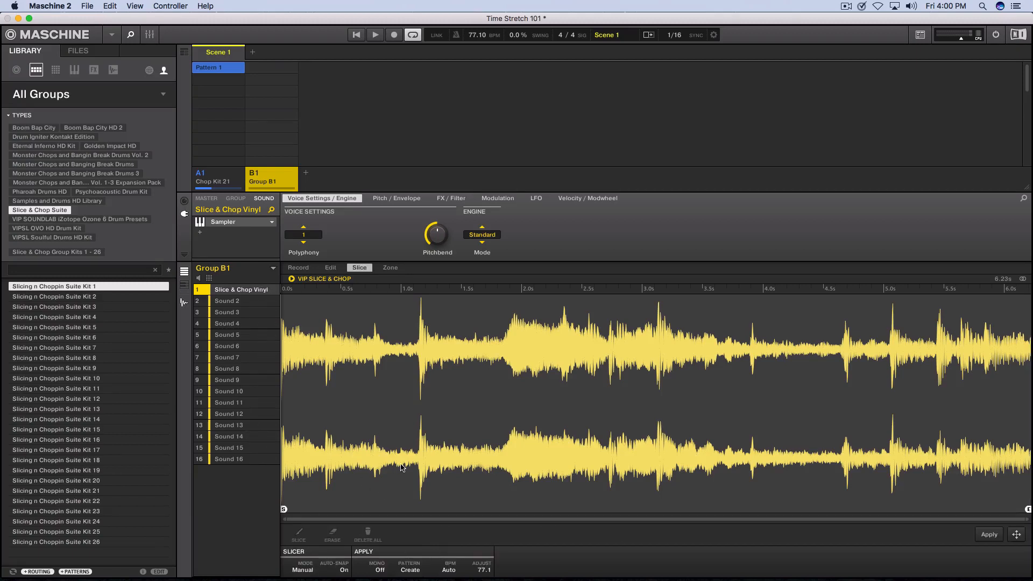
pyautogui.click(299, 536)
pyautogui.click(326, 388)
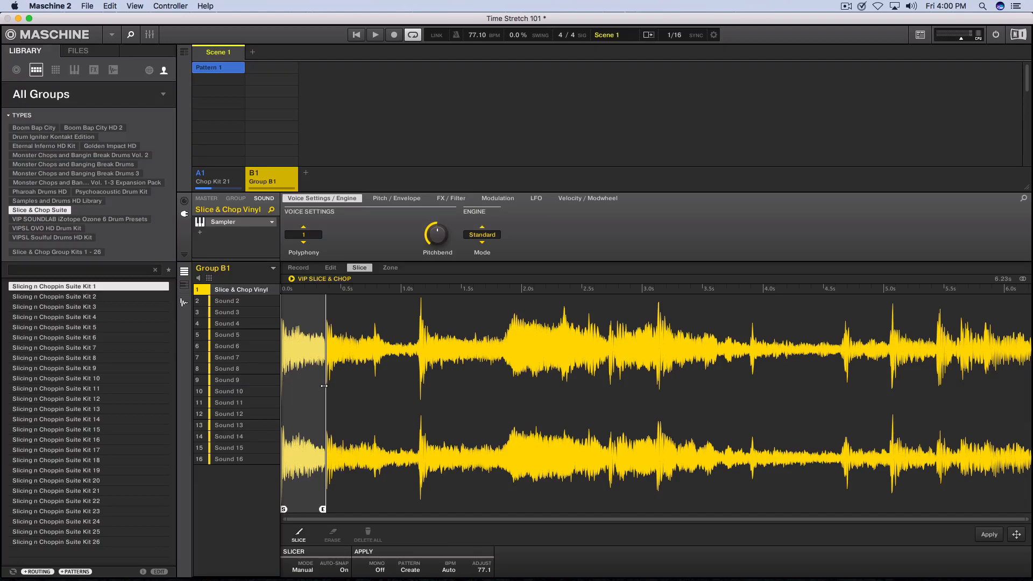
pyautogui.click(325, 386)
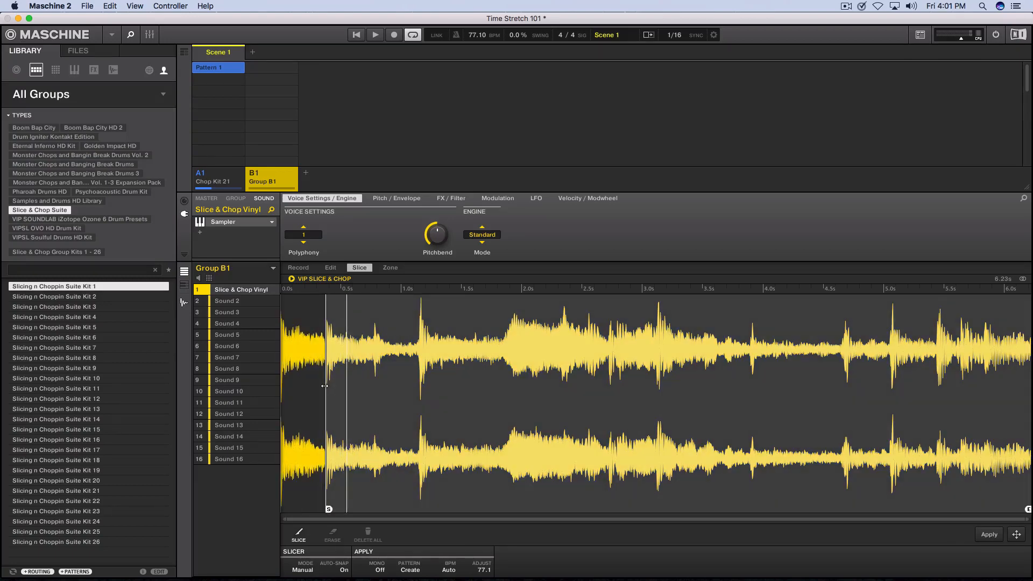
pyautogui.click(324, 386)
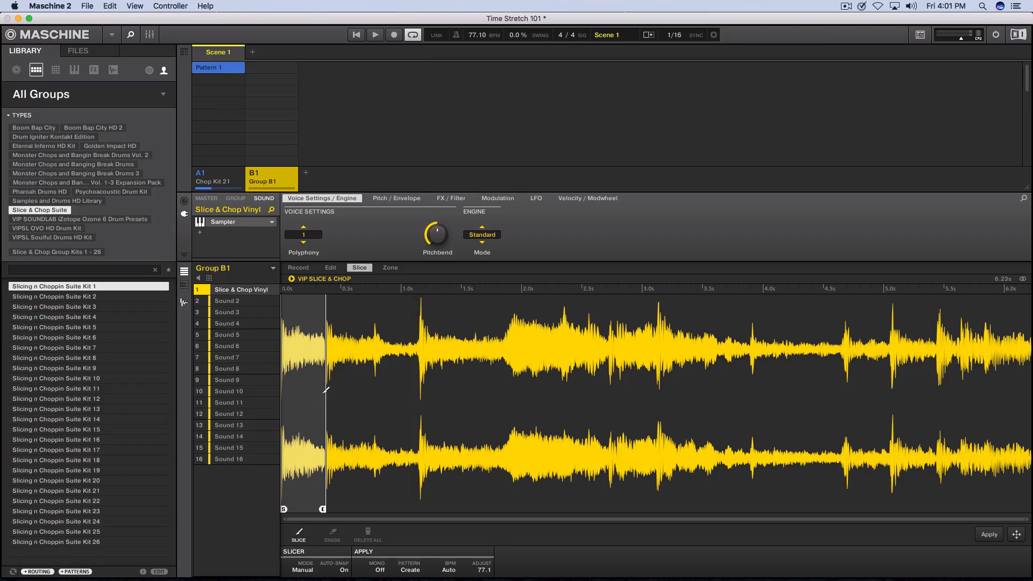
pyautogui.click(325, 389)
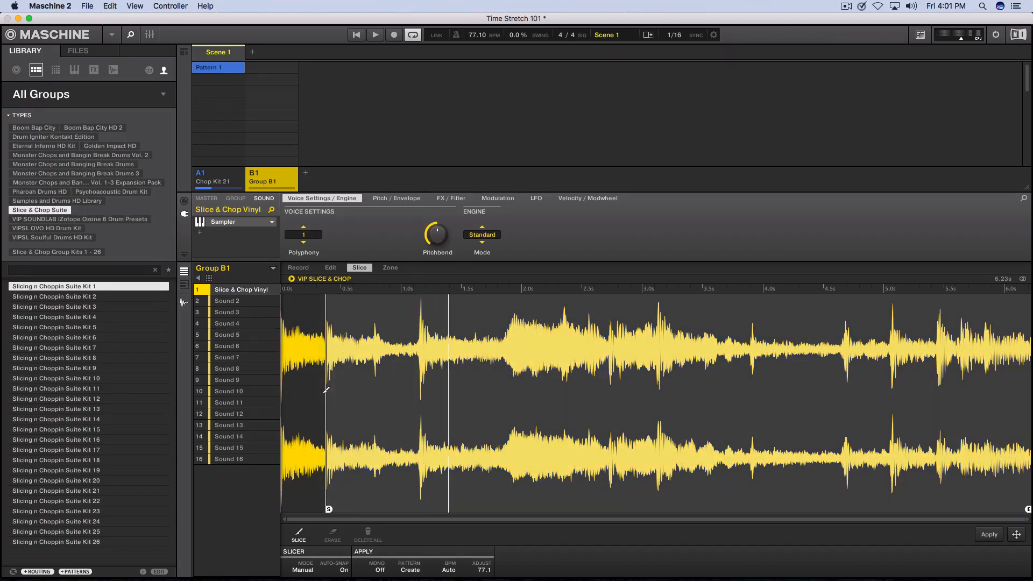
pyautogui.click(325, 389)
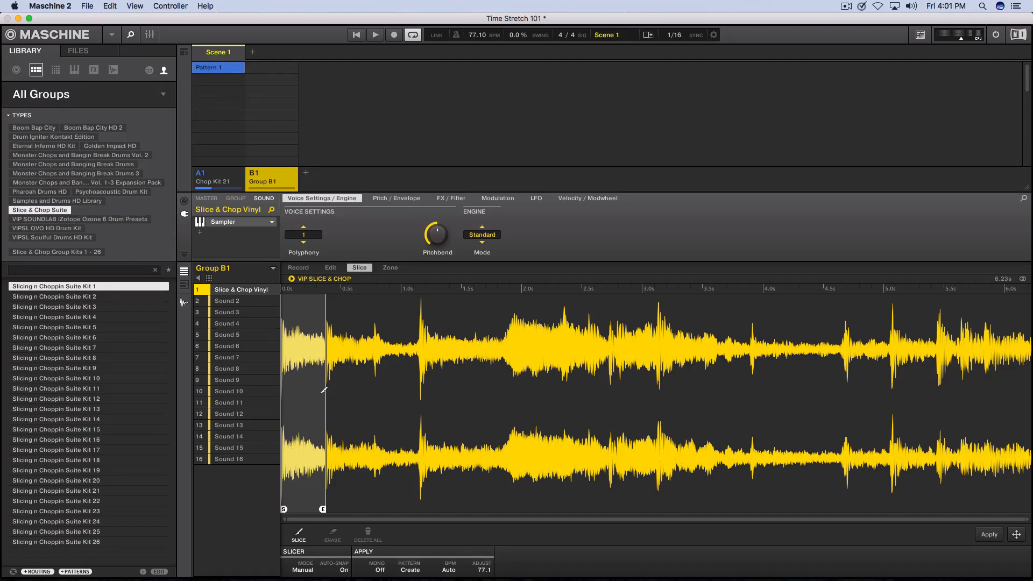
# - Switch briefly to sample editing and back to slicing, and undo the manual slice
pyautogui.press('F2')
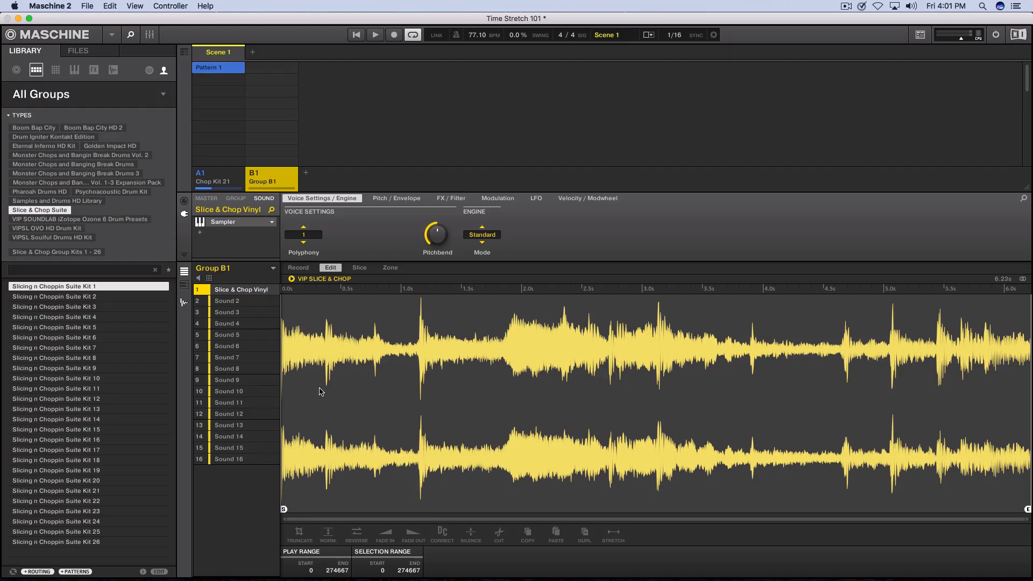
pyautogui.press('F3')
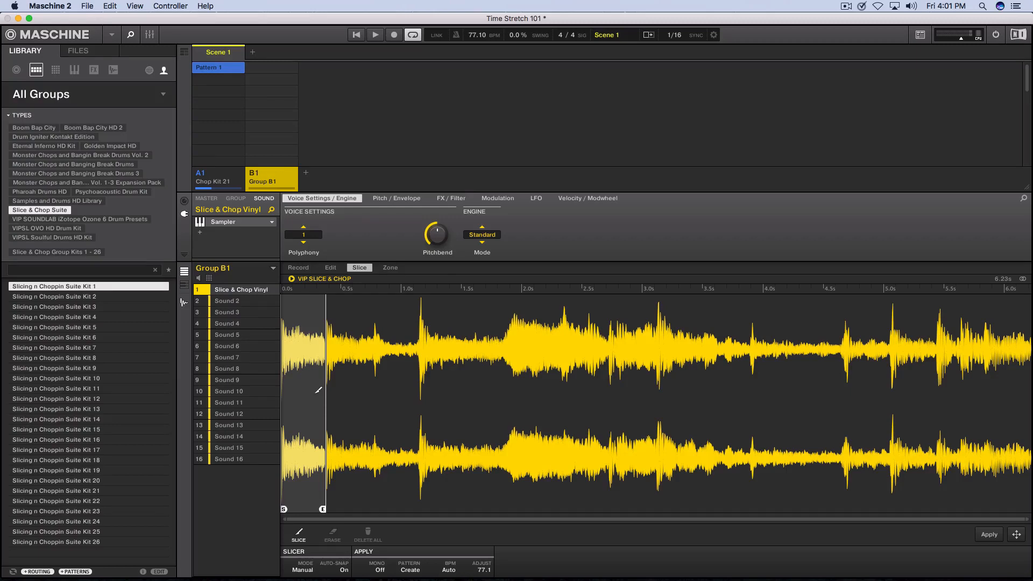
pyautogui.press('super+z')
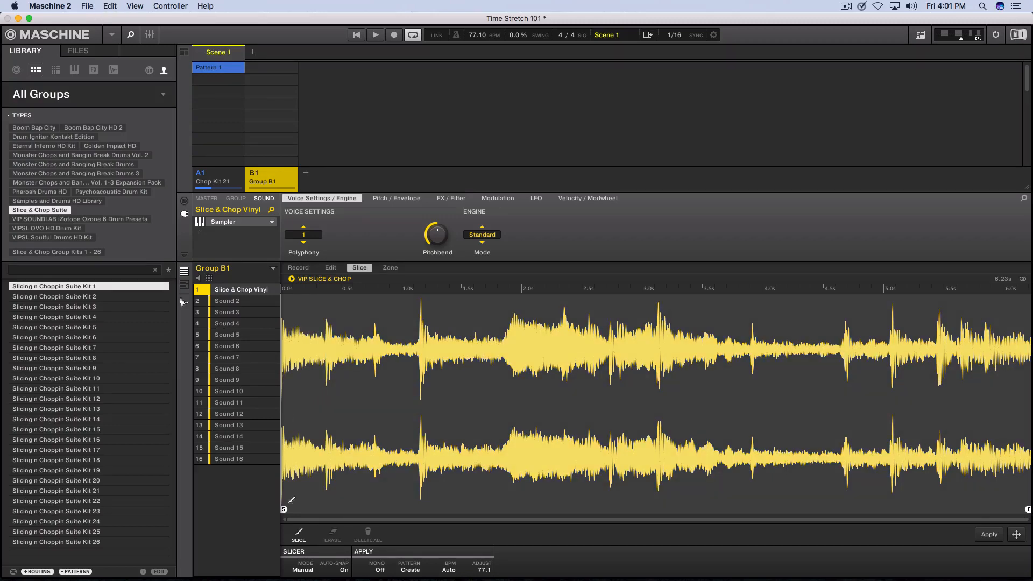
# - Deactivate the Slice tool, return to sample editing and open the Stretch settings for the whole sample
pyautogui.click(299, 534)
pyautogui.click(331, 268)
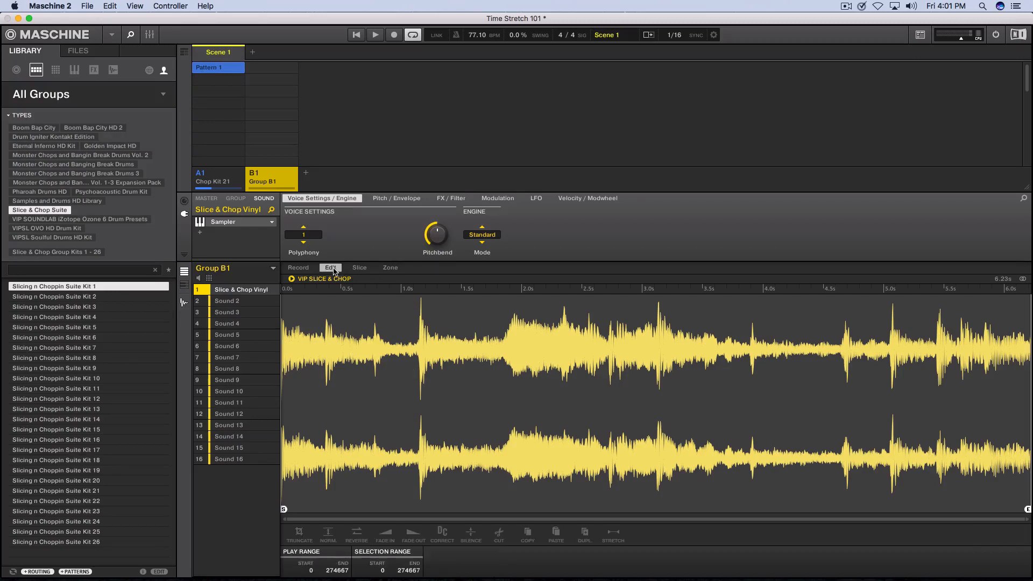
pyautogui.click(613, 535)
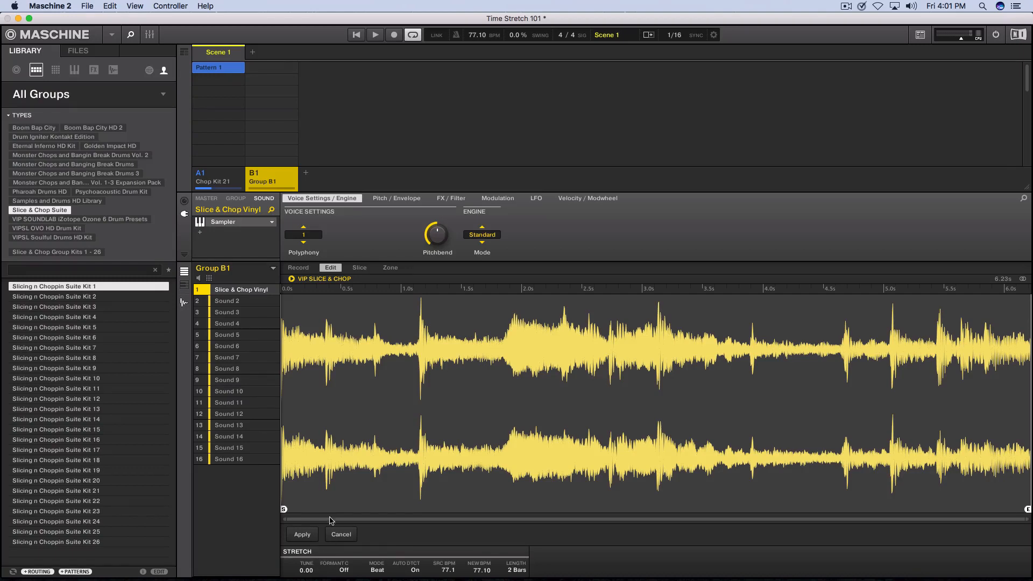
# - Create an empty pattern for Group B1 and set its pattern length to 2 bars
pyautogui.click(184, 303)
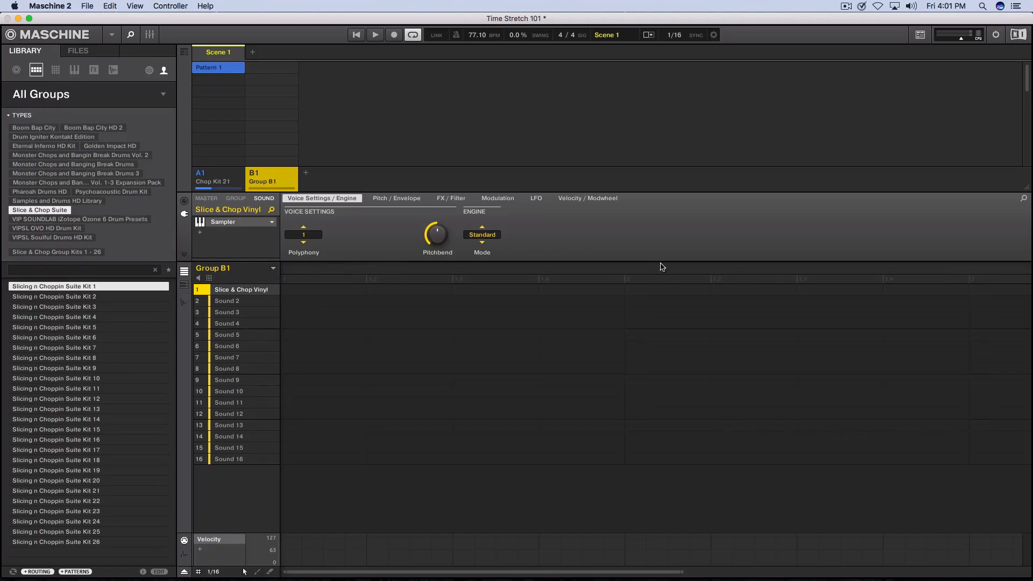
pyautogui.click(315, 297)
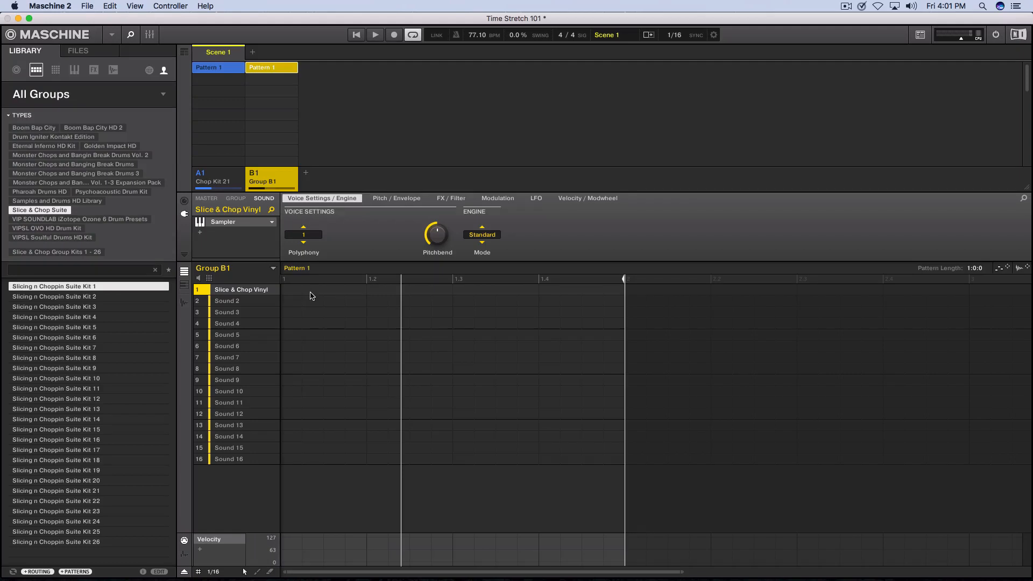
pyautogui.doubleClick(974, 268)
pyautogui.write('2')
pyautogui.press('Return')
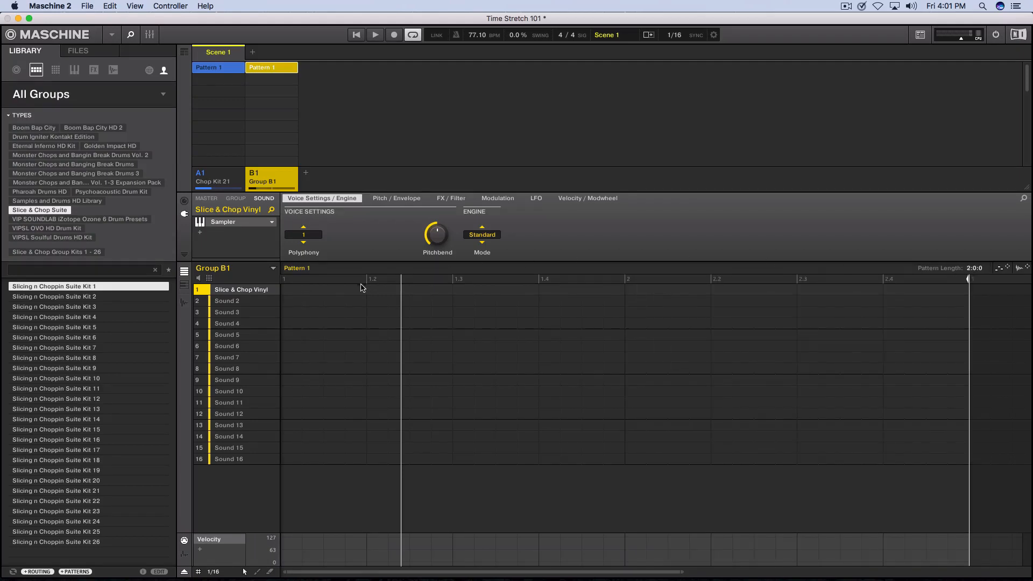
# - Try a note spanning the full two-bar pattern on the Slice & Chop Vinyl sound, and delete it
pyautogui.click(295, 292)
pyautogui.moveTo(307, 292); pyautogui.dragTo(966, 296)
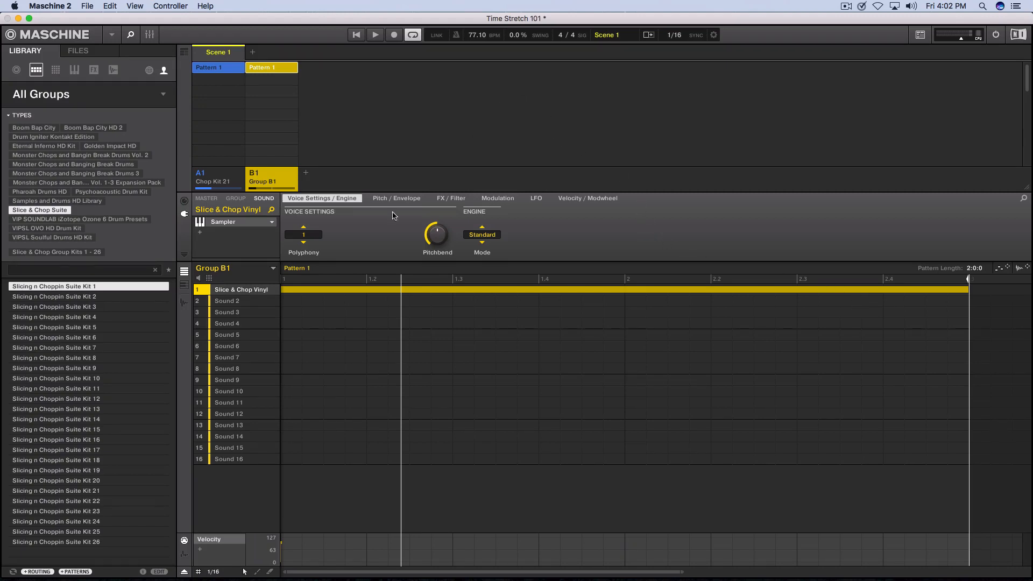
pyautogui.click(372, 291)
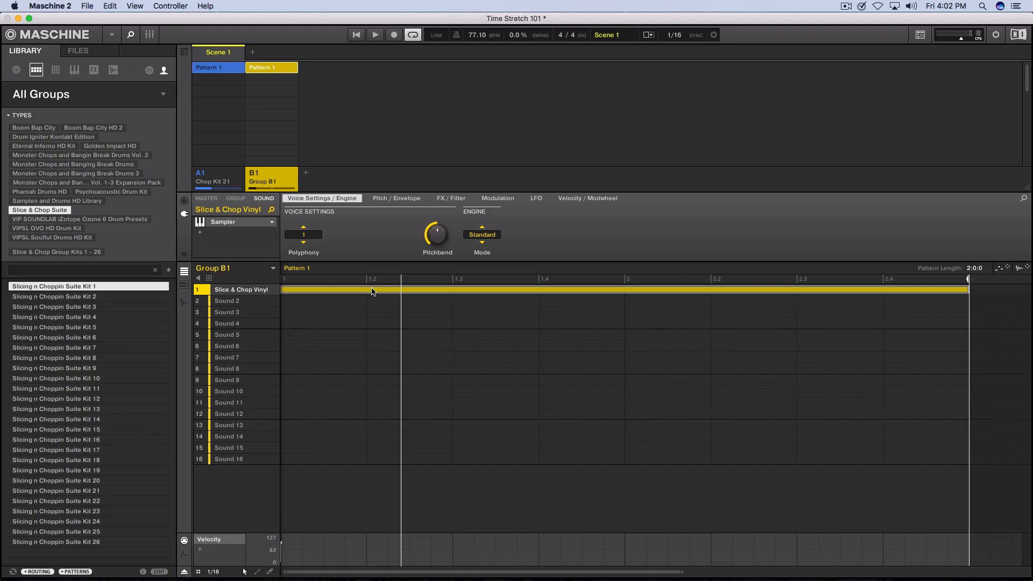
pyautogui.press('BackSpace')
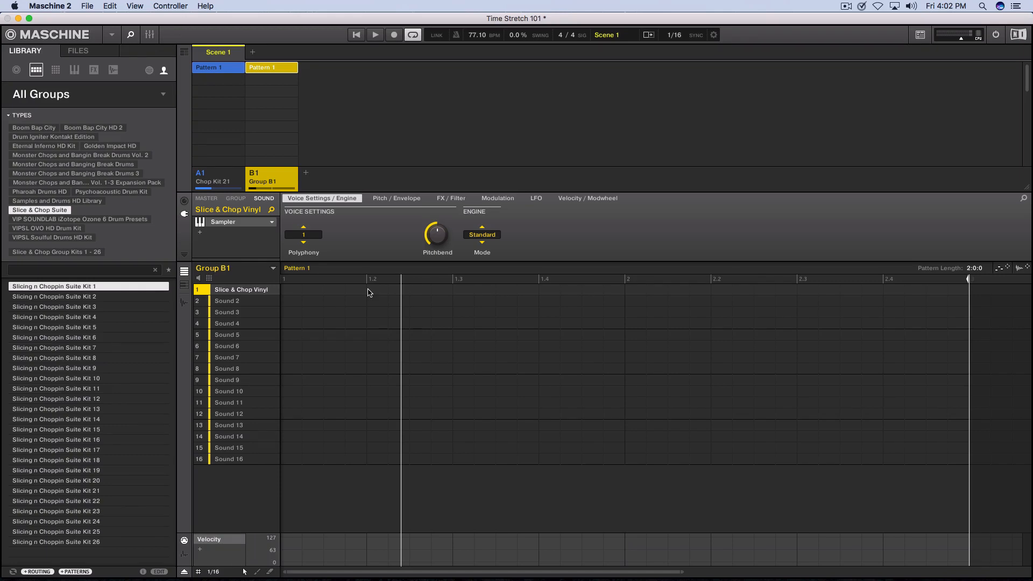
# - Set the project tempo to 200 BPM and the new BPM of the sample's stretch to 200
pyautogui.click(183, 304)
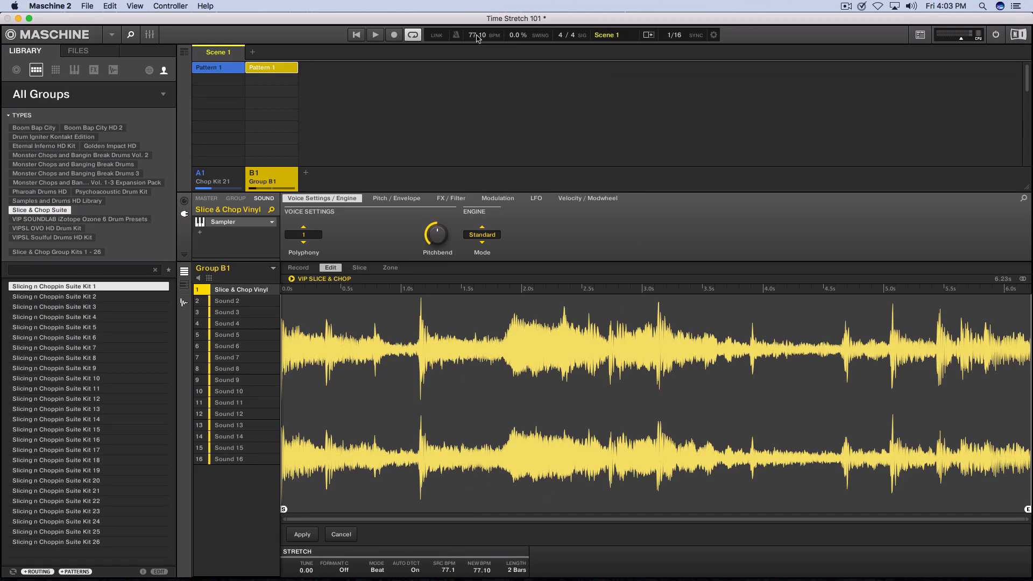
pyautogui.write('200')
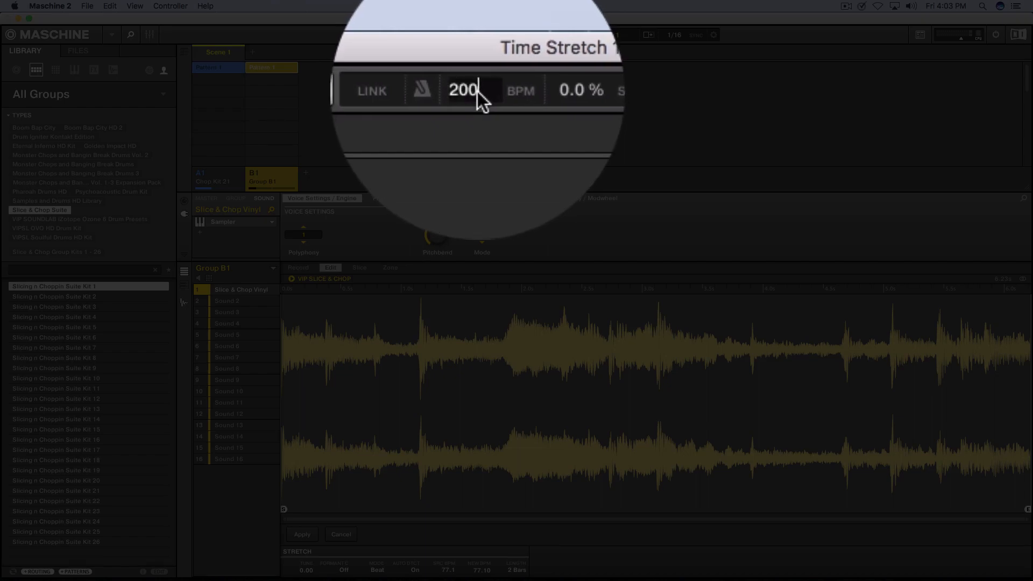
pyautogui.press('Return')
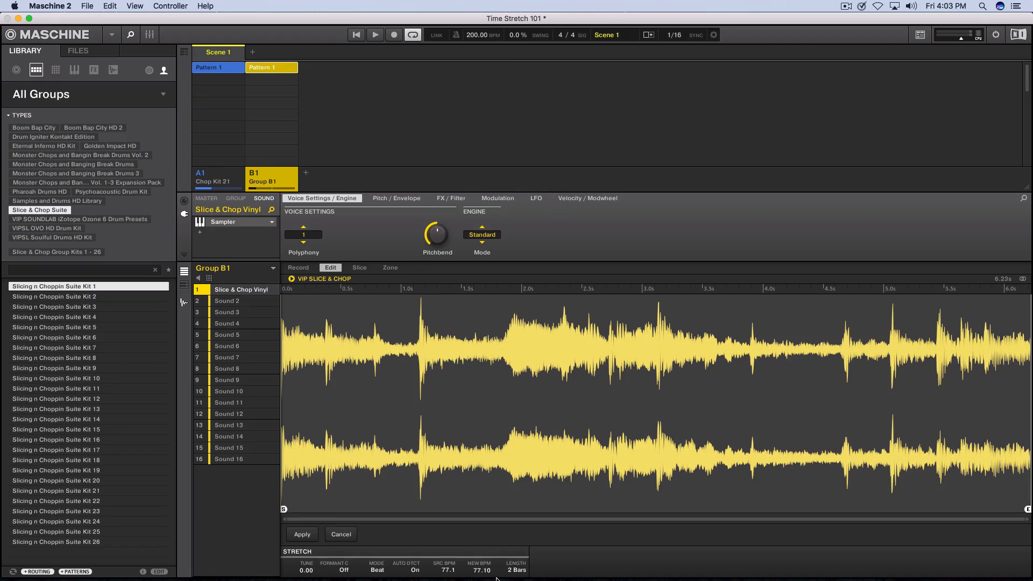
pyautogui.doubleClick(477, 571)
pyautogui.write('200')
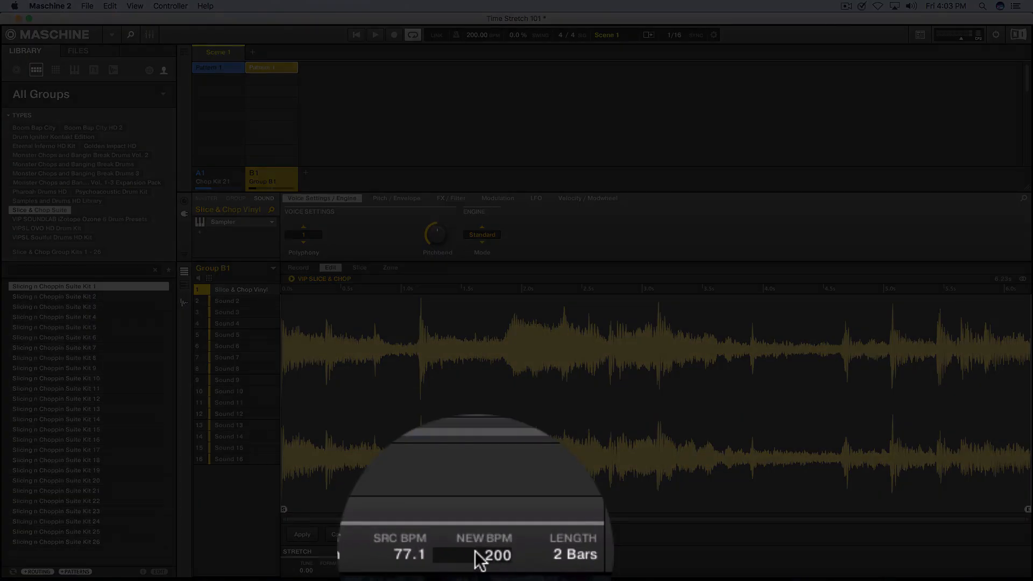
pyautogui.press('Return')
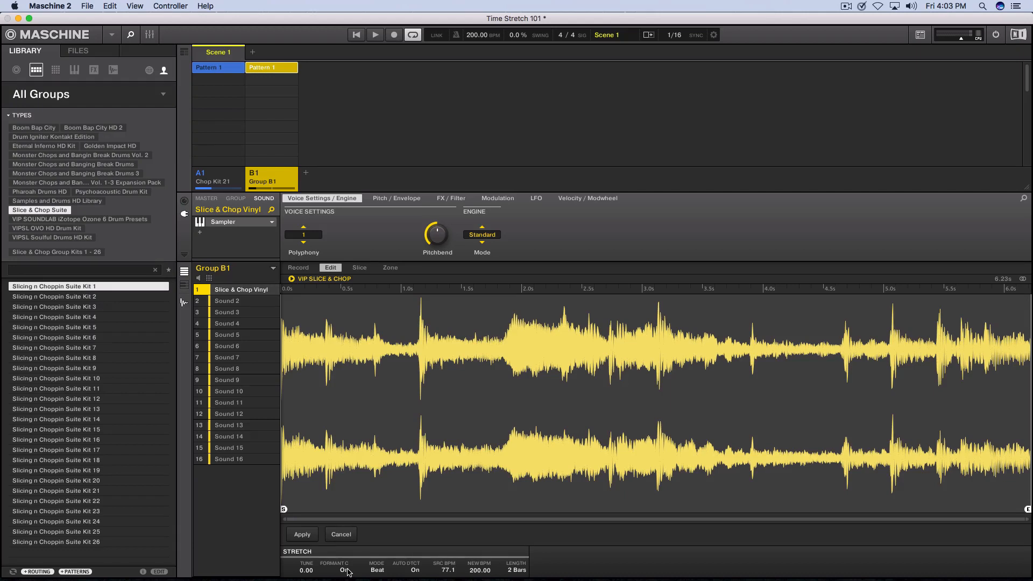
# - Turn formant correction off, try applying the Beat-mode stretch at 200 BPM to the sample, and undo it
pyautogui.moveTo(345, 572); pyautogui.dragTo(344, 573)
pyautogui.click(379, 571)
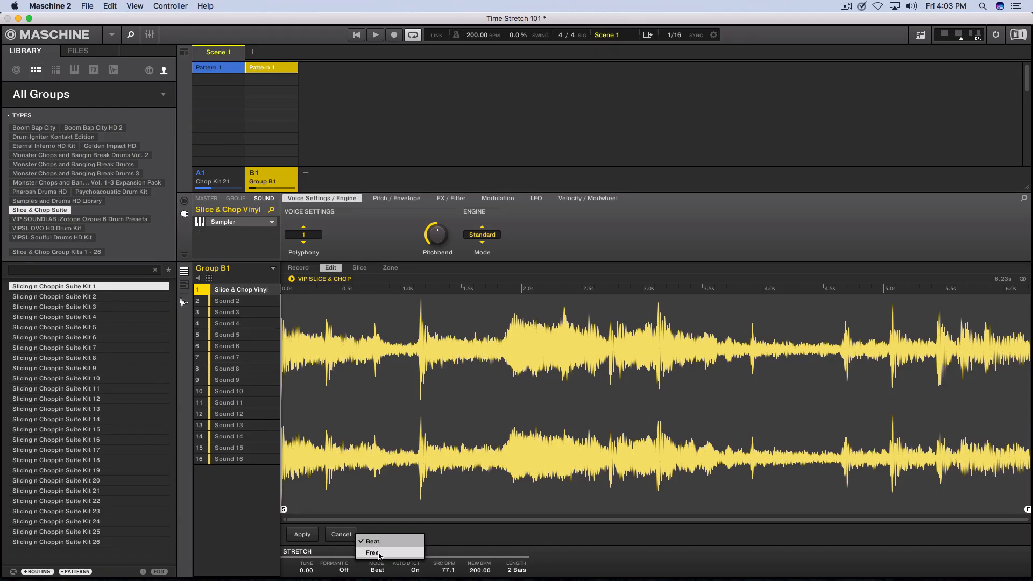
pyautogui.click(561, 555)
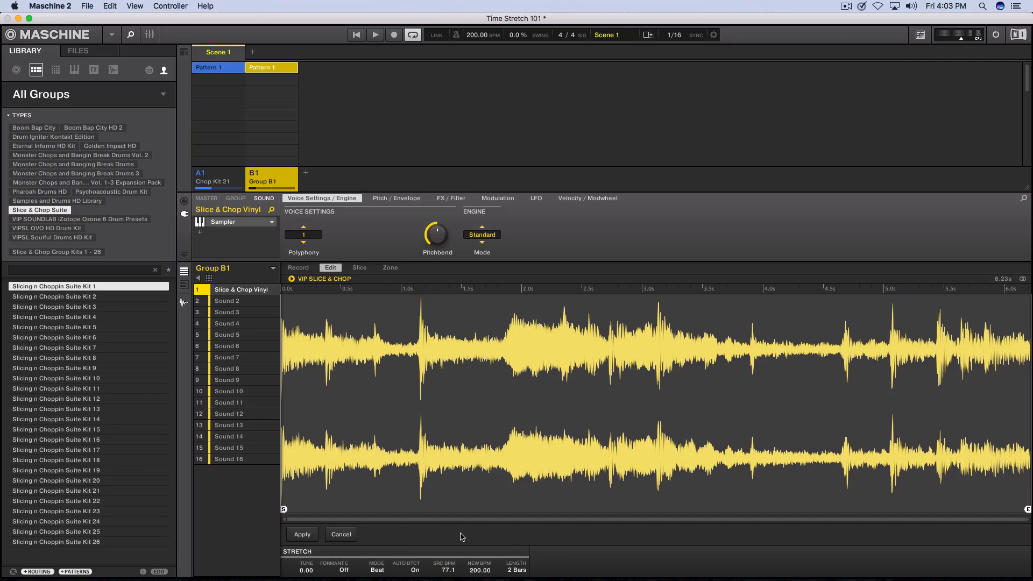
pyautogui.click(307, 537)
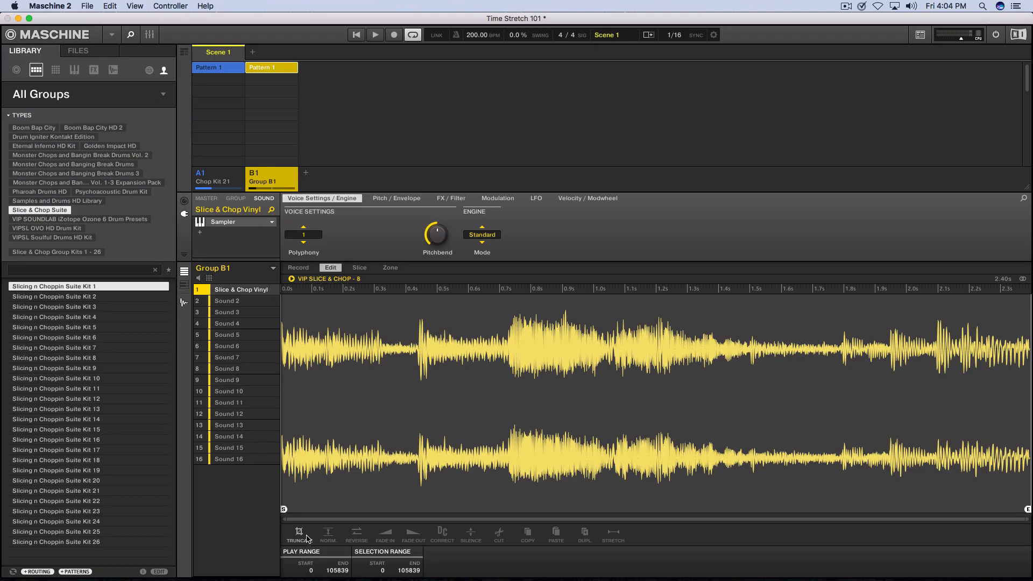
pyautogui.press('super+z')
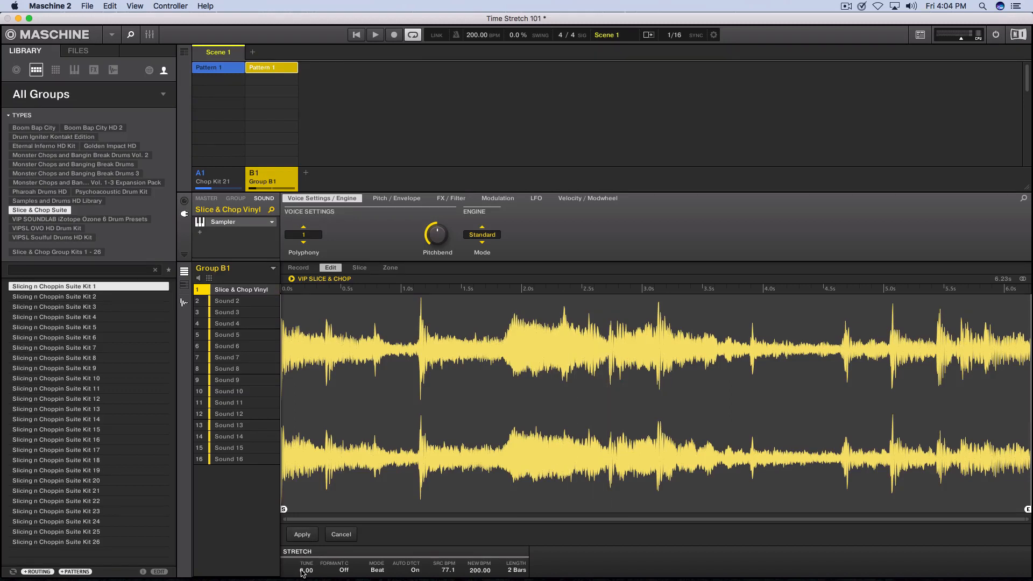
# - Try adjusting the tuning in the Stretch settings and reset it to 0.00
pyautogui.moveTo(301, 573); pyautogui.dragTo(301, 557)
pyautogui.moveTo(302, 574); pyautogui.dragTo(303, 575)
pyautogui.doubleClick(303, 575)
# - Add a note spanning the full two-bar pattern on Slice & Chop Vinyl and set the project tempo to 77.1 BPM
pyautogui.click(184, 302)
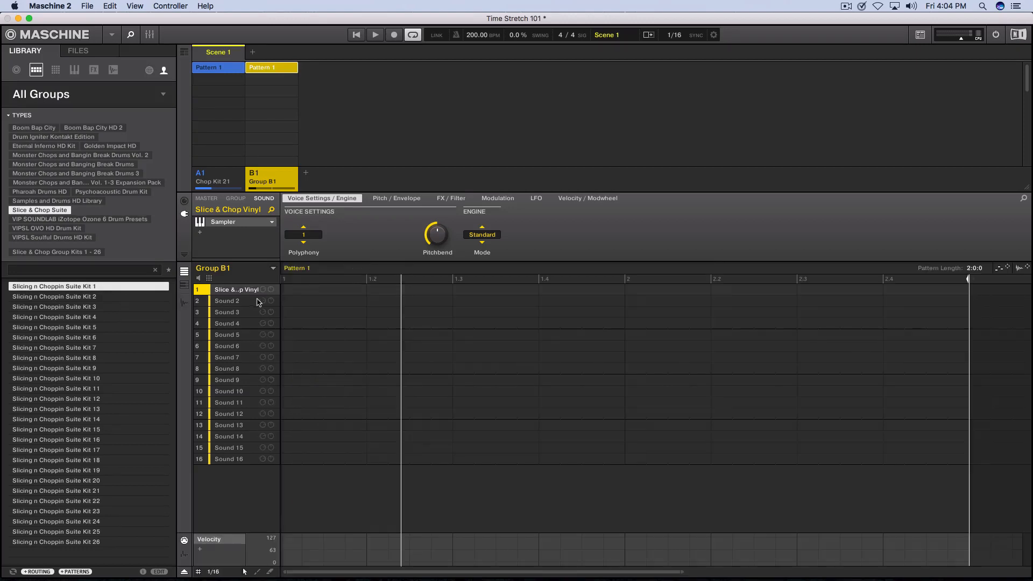
pyautogui.click(284, 293)
pyautogui.moveTo(303, 295); pyautogui.dragTo(959, 295)
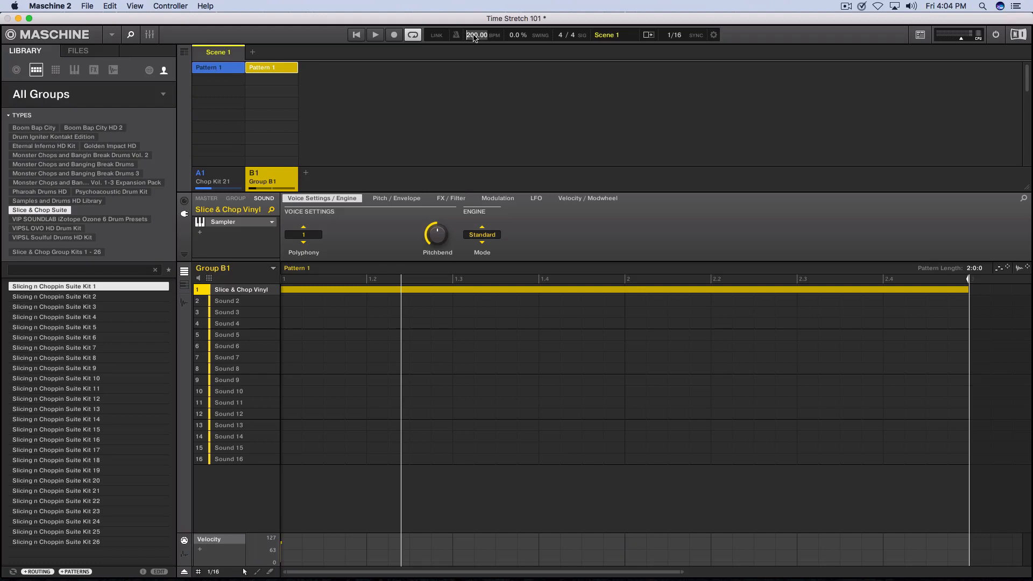
pyautogui.write('77.1')
pyautogui.press('Return')
# - Mute the Chop Kit 21 group and play the Group B1 pattern on its own
pyautogui.press('space')
pyautogui.press('space')
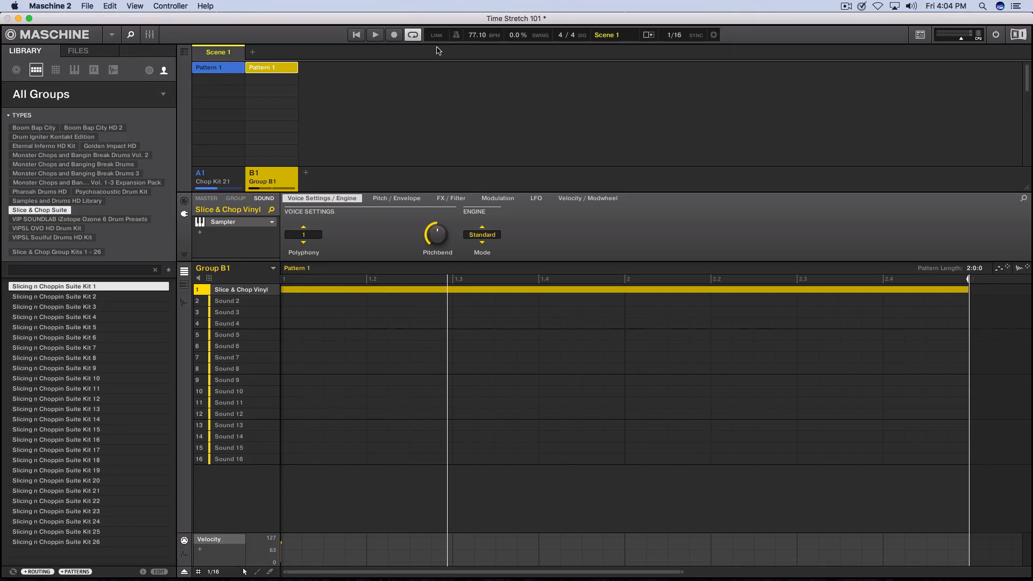
pyautogui.click(200, 173)
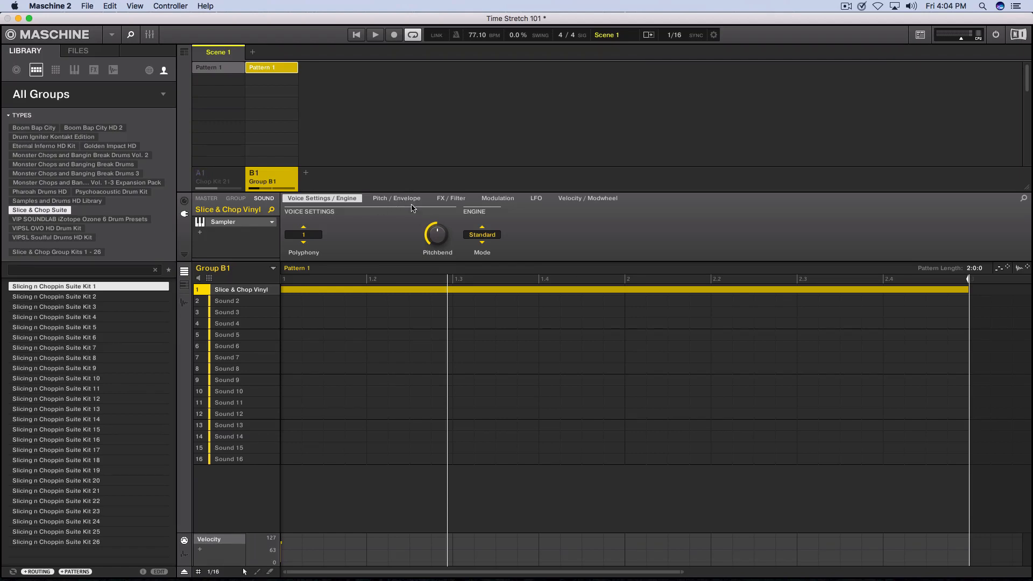
pyautogui.press('space')
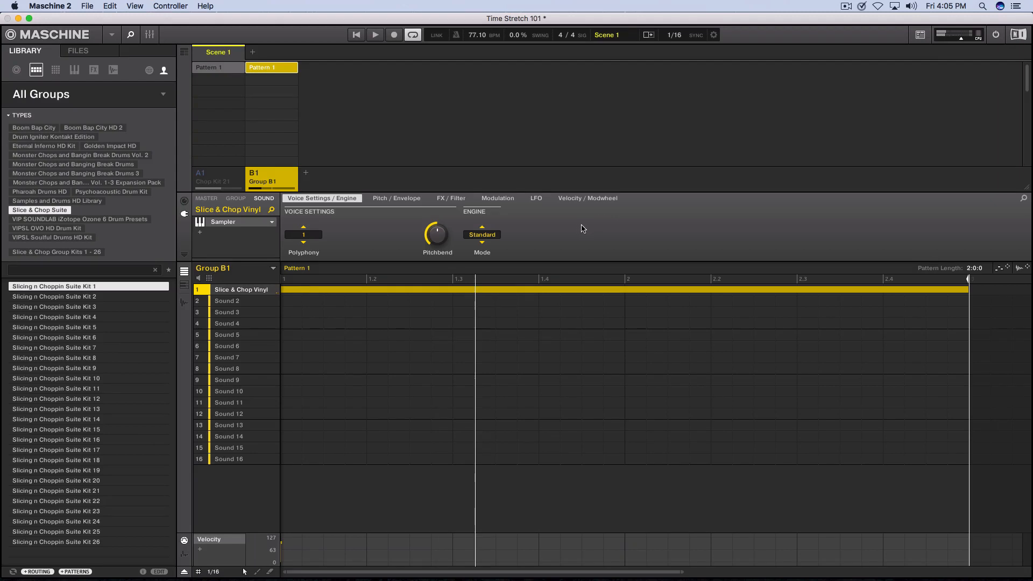
# - Return to the sample's Stretch settings, set the tune to 3 and apply the stretch at 200 BPM
pyautogui.click(408, 201)
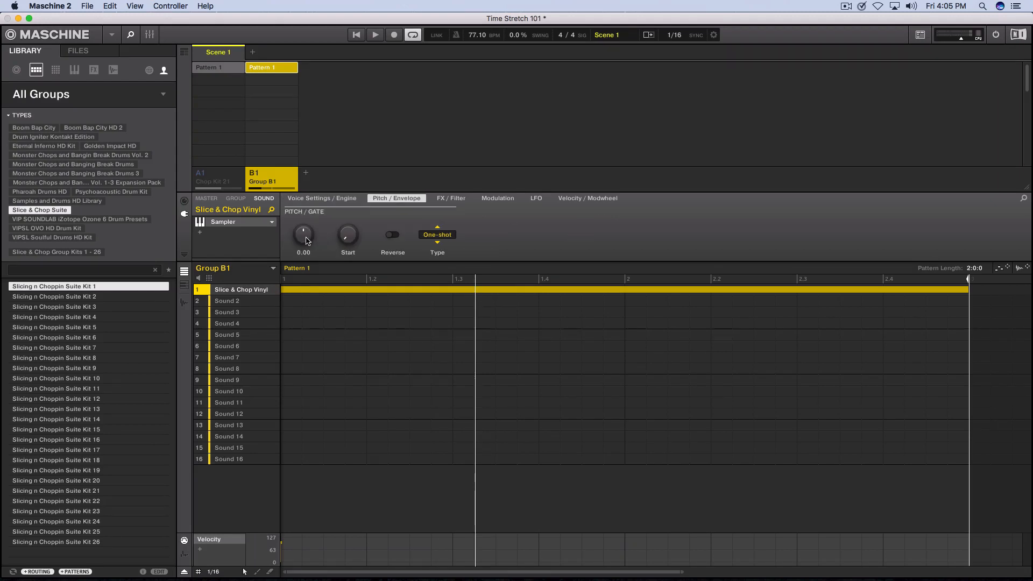
pyautogui.click(186, 304)
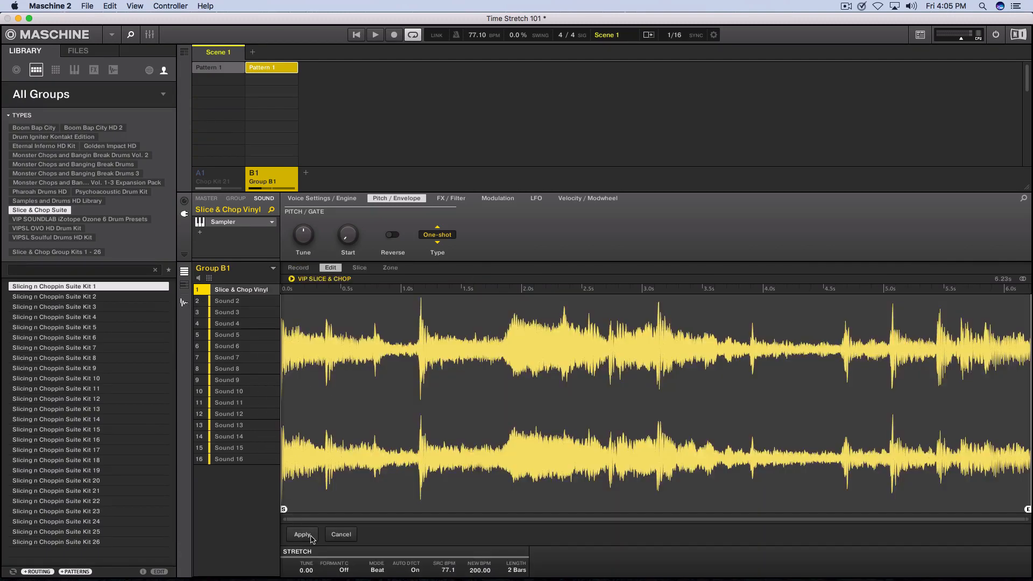
pyautogui.doubleClick(303, 571)
pyautogui.write('3')
pyautogui.press('Return')
pyautogui.click(302, 534)
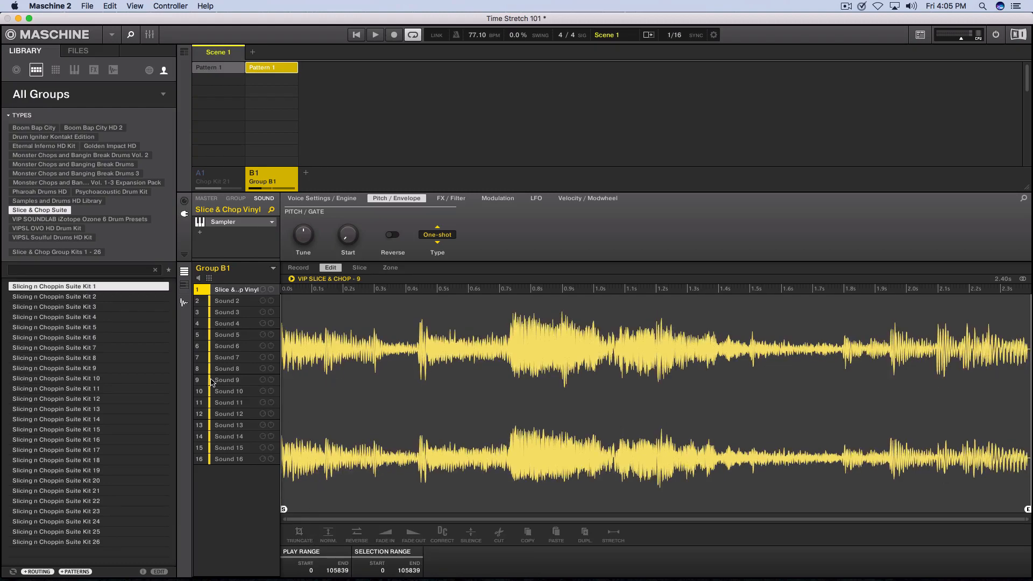
# - Return to the Group B1 pattern and play it to hear the stretched and retuned sample
pyautogui.click(185, 304)
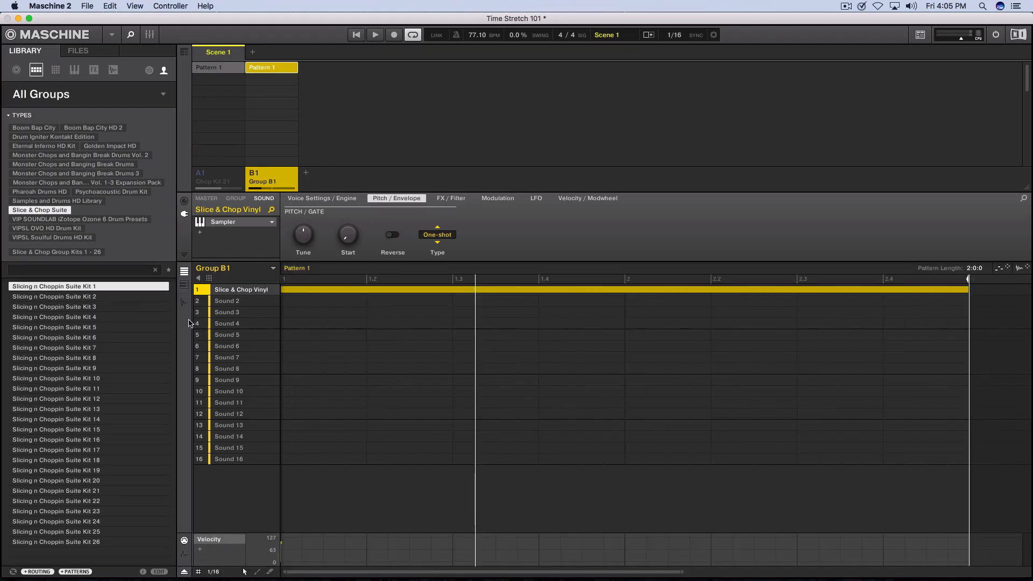
pyautogui.press('space')
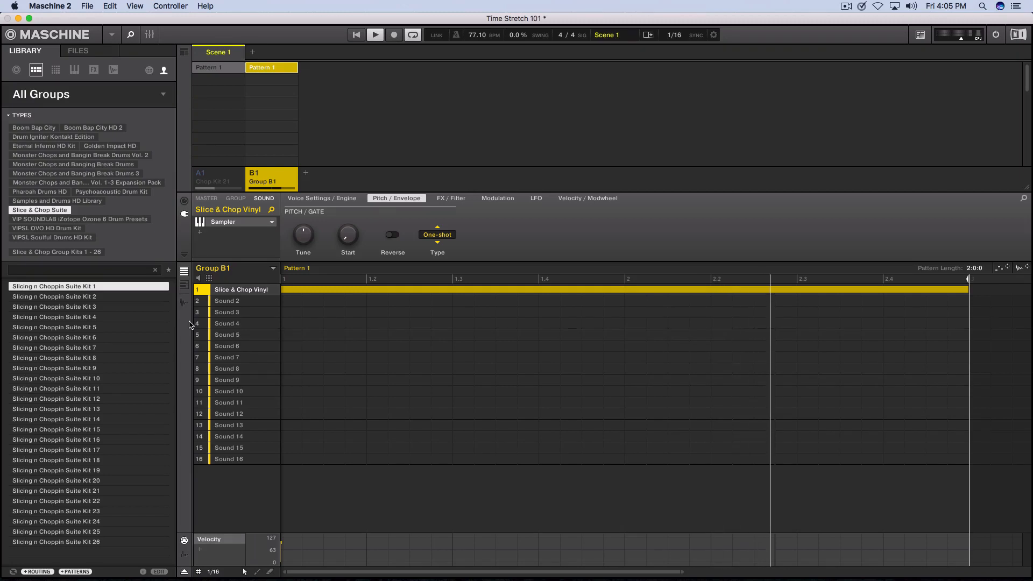
pyautogui.press('space')
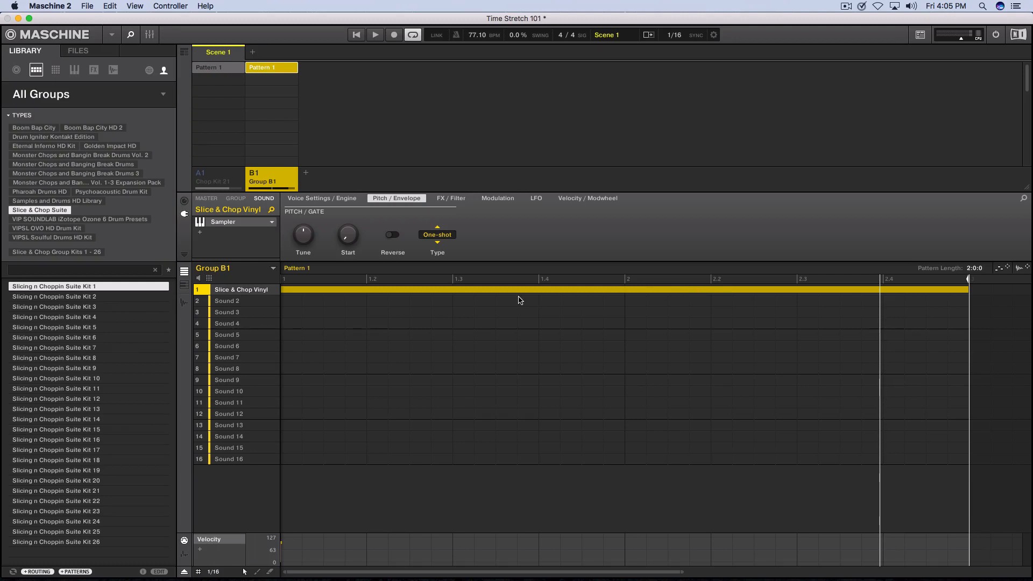
# - Reopen the Stretch settings in the sample editor and undo the applied stretch
pyautogui.moveTo(307, 245)
pyautogui.click(185, 303)
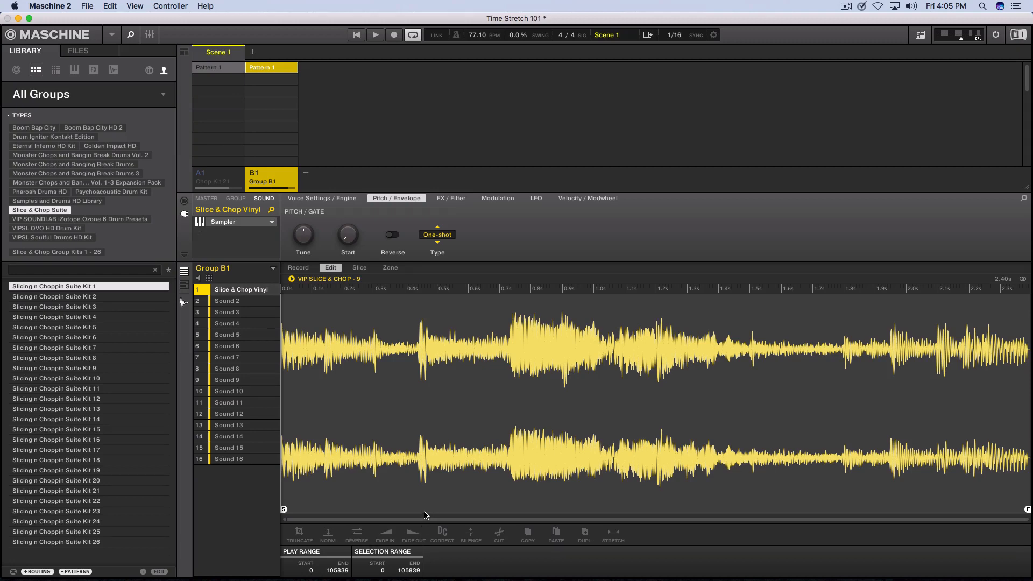
pyautogui.click(615, 534)
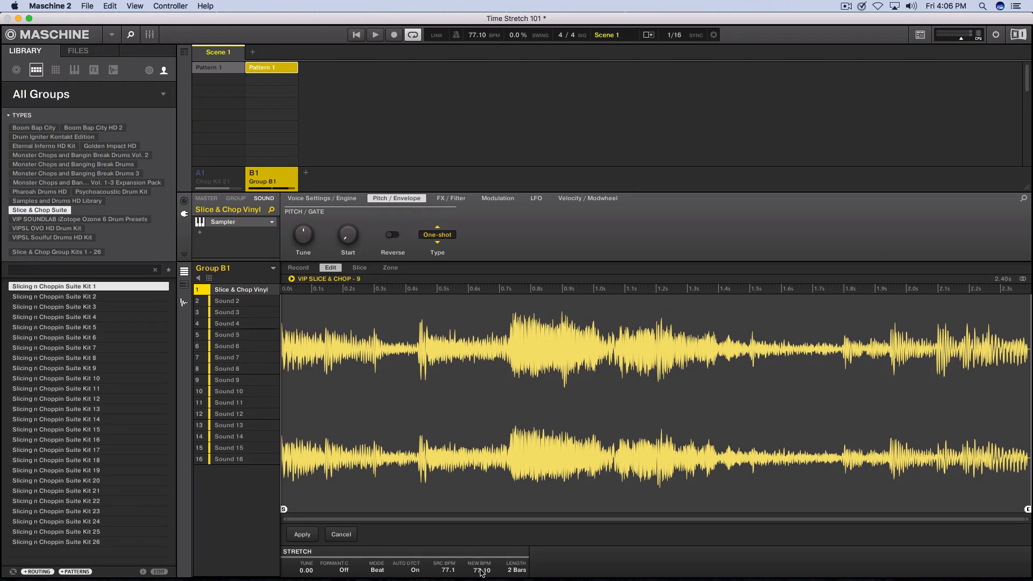
pyautogui.press('super+z')
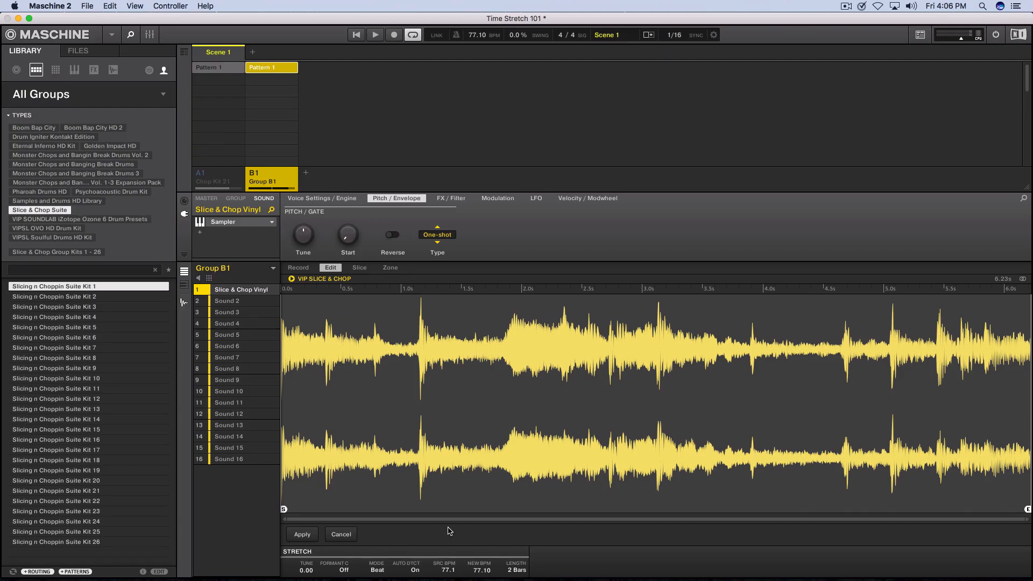
# - Switch to slicing and manually slice the sample at the transients at about 0.4 s, 1.1 s and 3.1 s
pyautogui.press('F3')
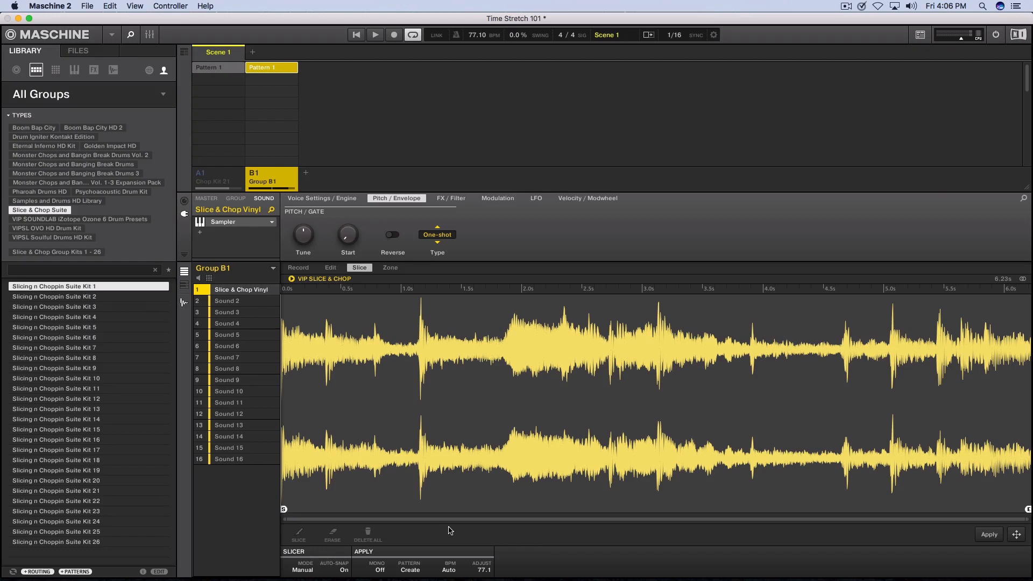
pyautogui.press('space')
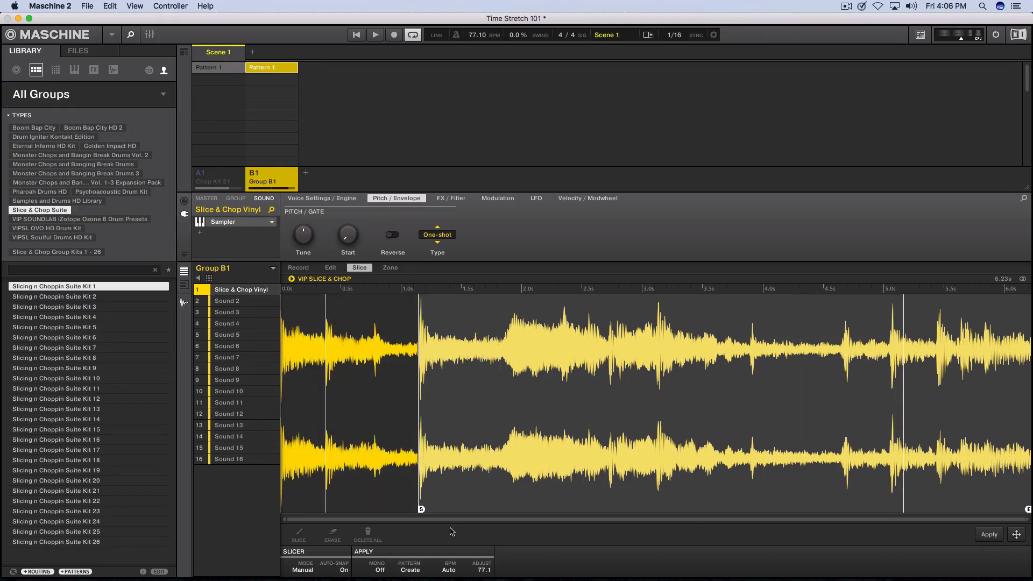
pyautogui.click(299, 534)
pyautogui.click(658, 370)
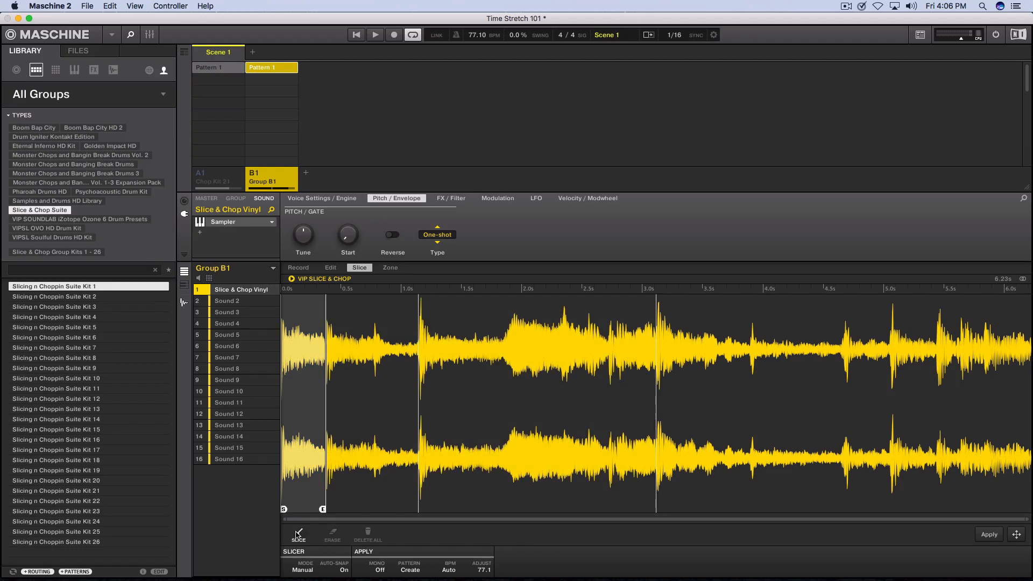
# - Deactivate the Slice tool and audition the slices in the first half of the sample
pyautogui.click(298, 534)
pyautogui.click(502, 383)
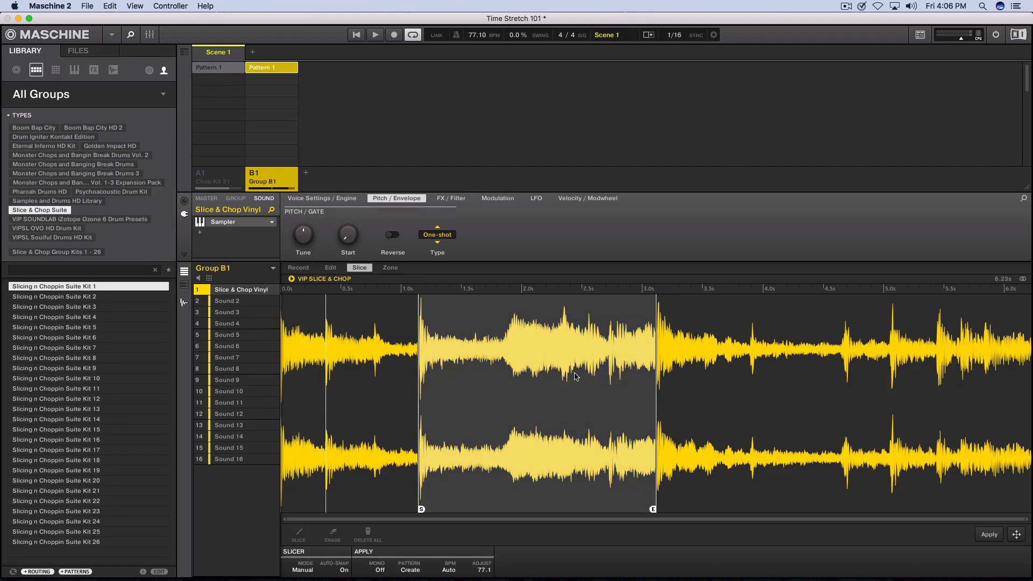
pyautogui.click(387, 471)
# - Reactivate the Slice tool and add slices at the transients at about 3.9 s and 5.4 s
pyautogui.click(298, 532)
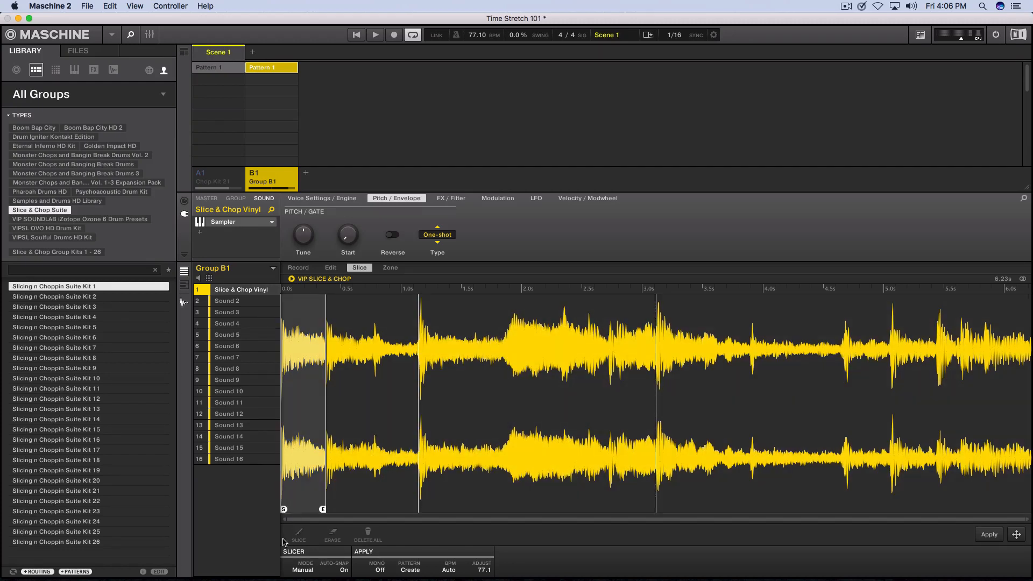
pyautogui.click(758, 359)
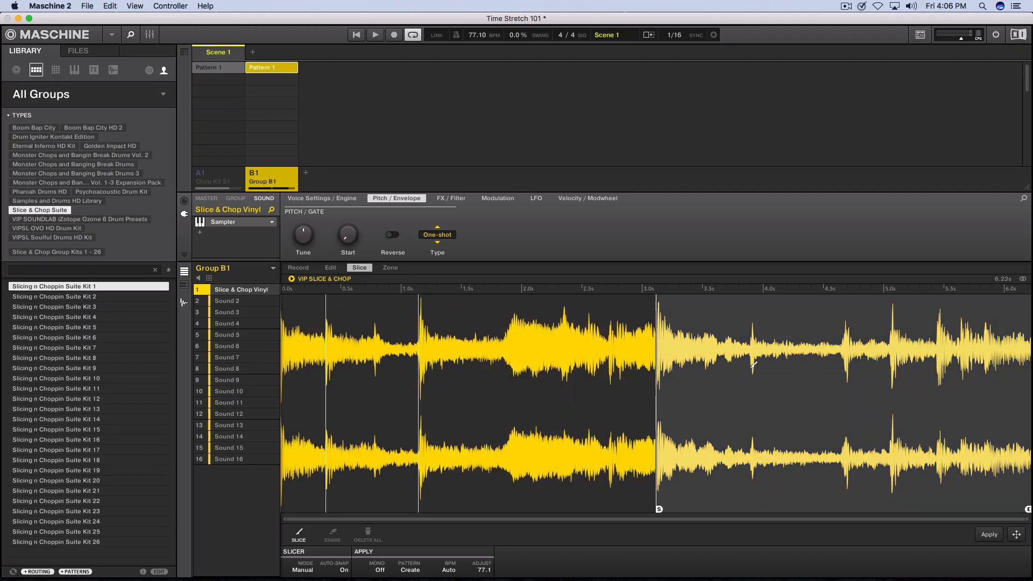
pyautogui.click(754, 364)
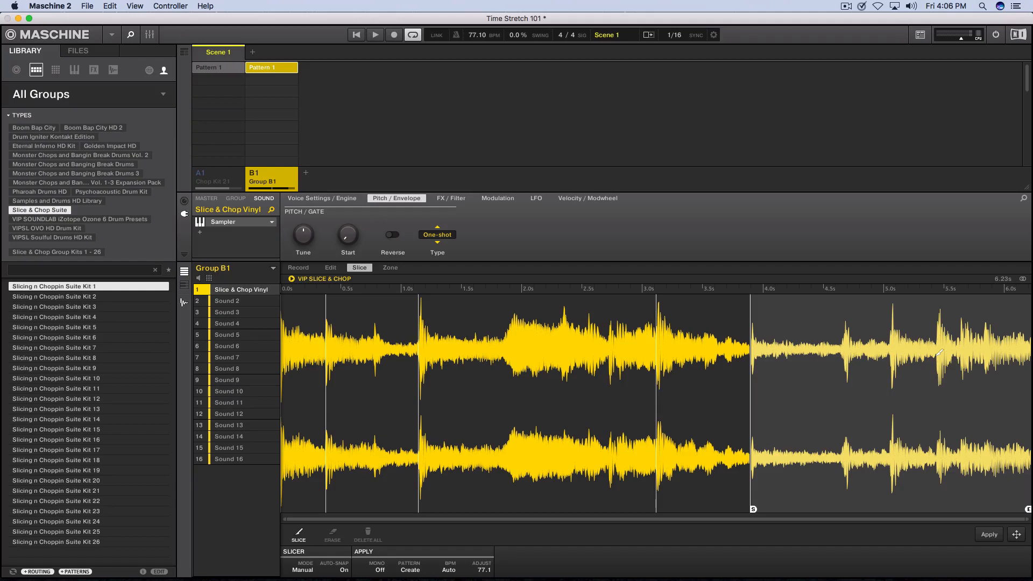
pyautogui.click(939, 352)
# - Audition the individual slices across the sample to check where each one starts
pyautogui.click(800, 364)
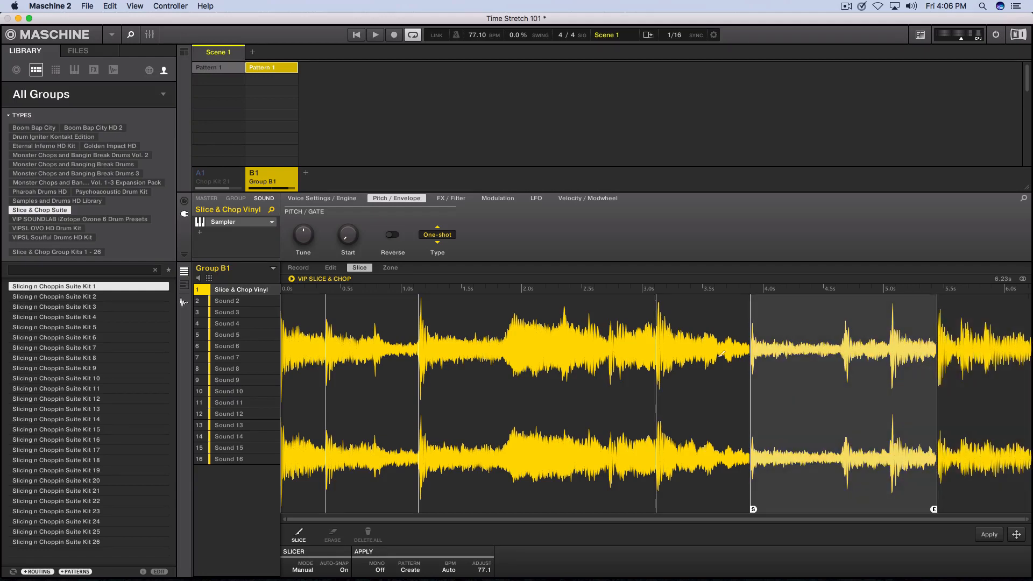
pyautogui.click(700, 358)
pyautogui.click(519, 357)
pyautogui.click(371, 404)
pyautogui.click(304, 452)
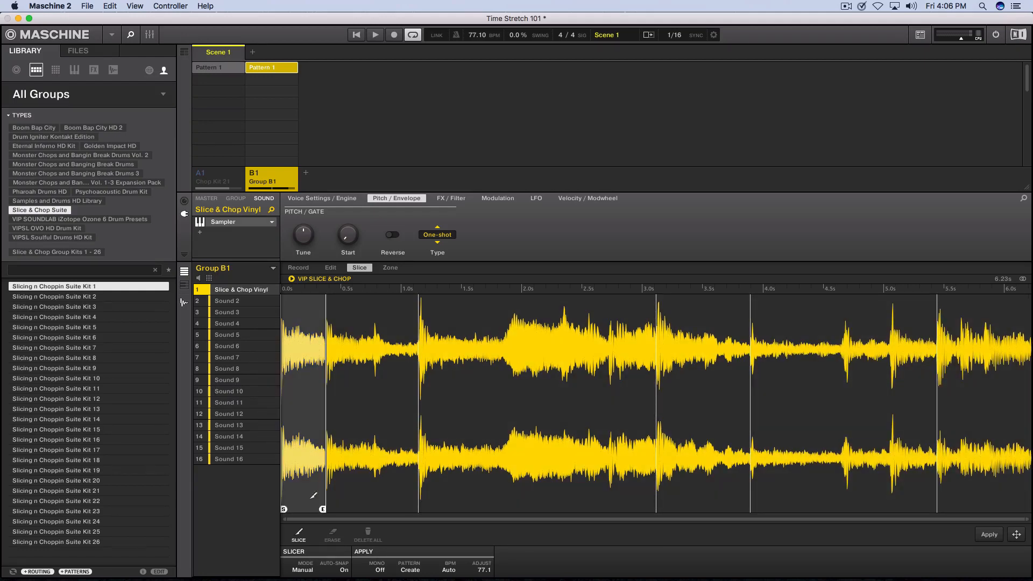
pyautogui.click(397, 476)
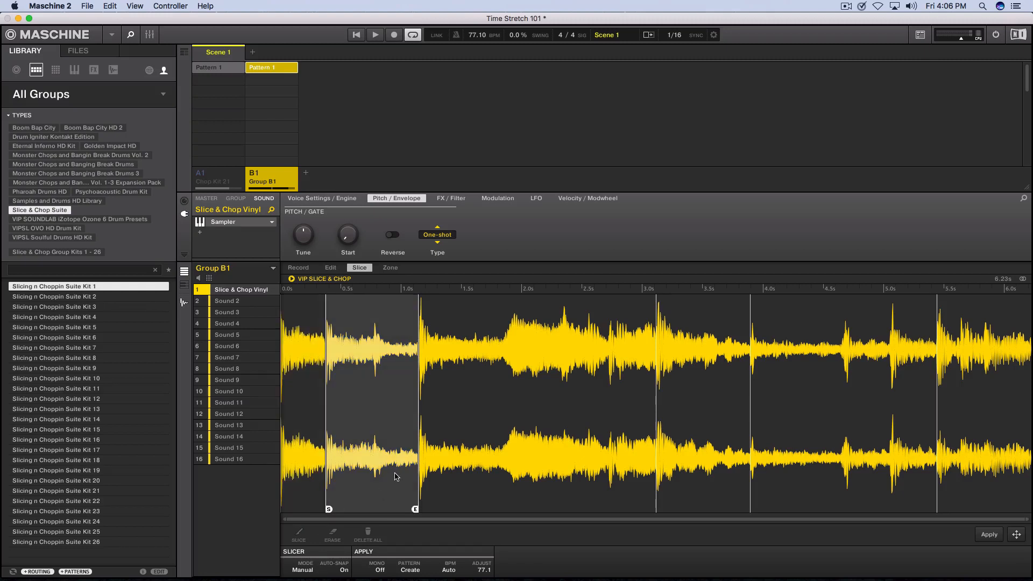
pyautogui.click(446, 479)
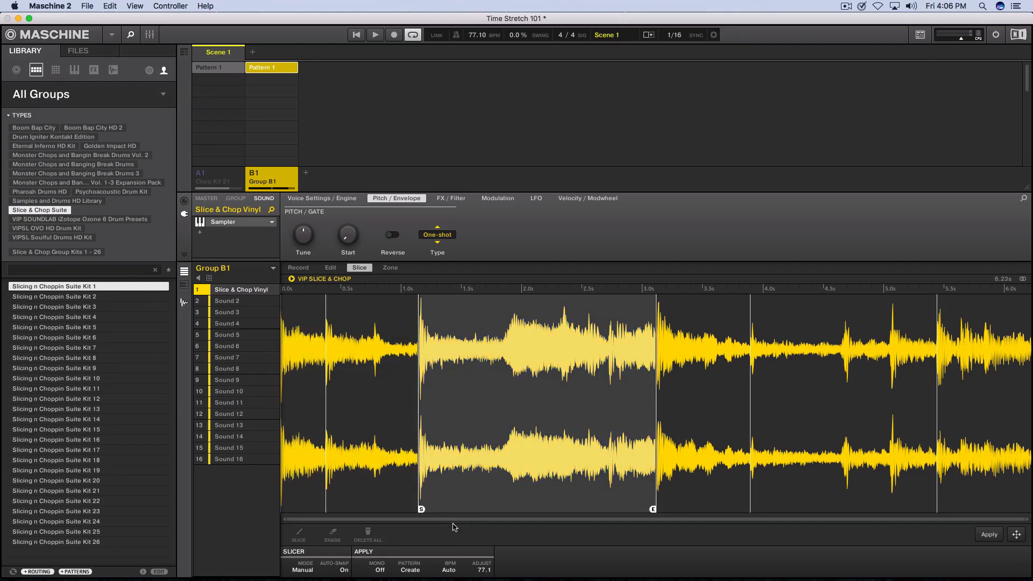
pyautogui.click(770, 494)
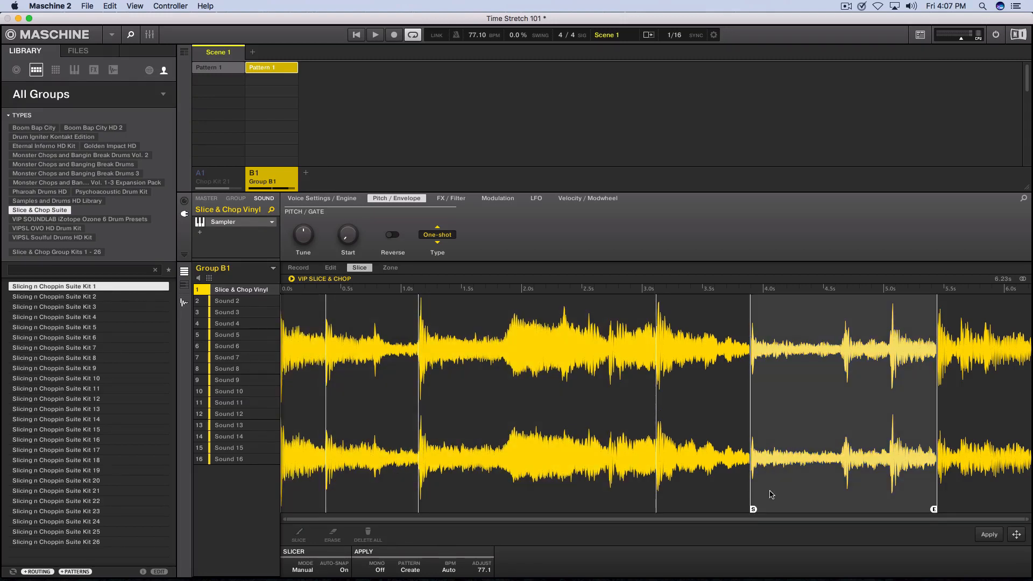
# - Assign the first three slices of the sample, starting at 0 s, about 0.4 s and about 1.1 s, to sounds 2, 3 and 4
pyautogui.click(747, 509)
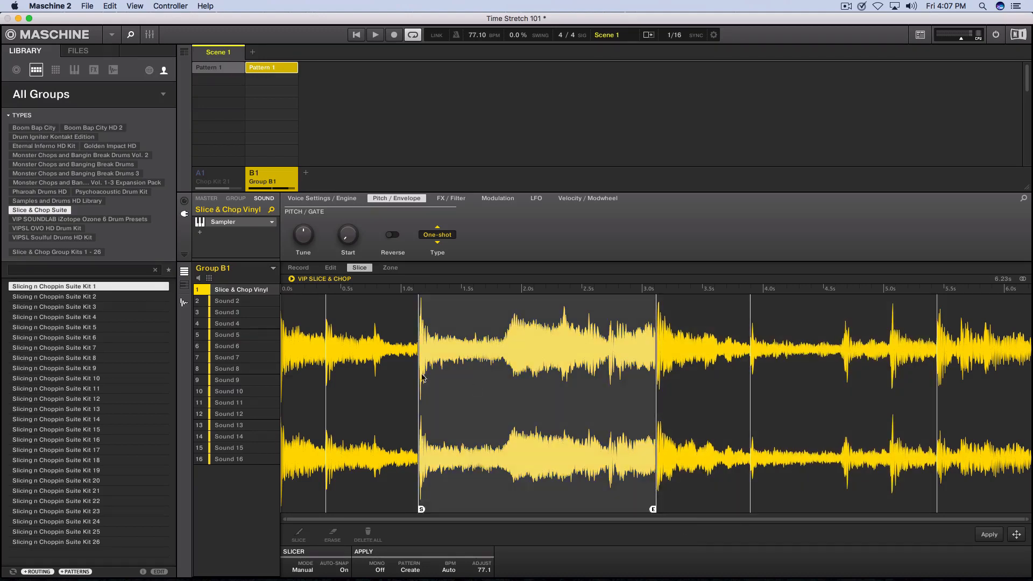
pyautogui.click(316, 339)
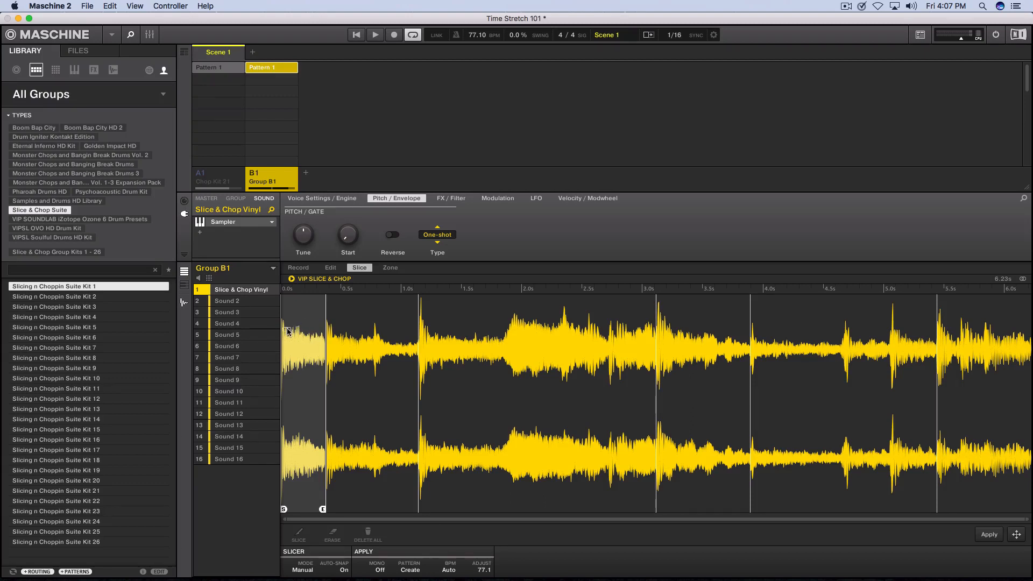
pyautogui.moveTo(287, 331); pyautogui.dragTo(239, 302)
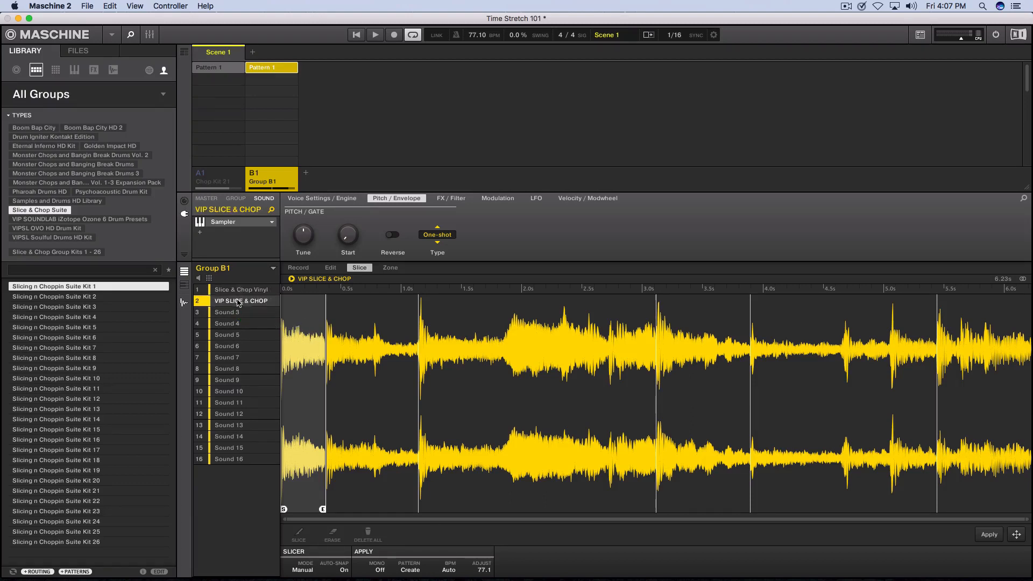
pyautogui.click(331, 321)
pyautogui.moveTo(338, 319); pyautogui.dragTo(264, 313)
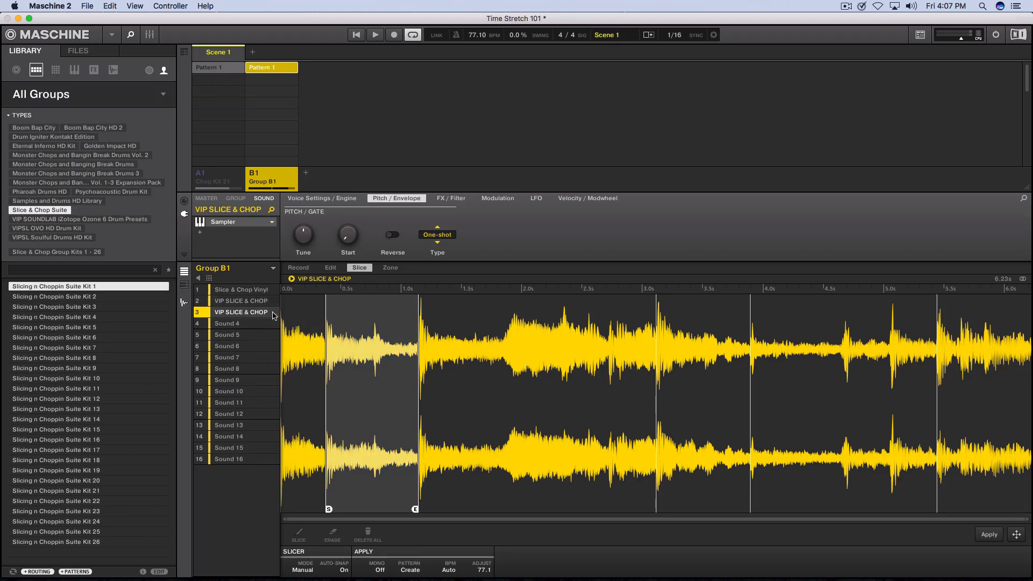
pyautogui.click(444, 323)
pyautogui.moveTo(444, 323); pyautogui.dragTo(258, 324)
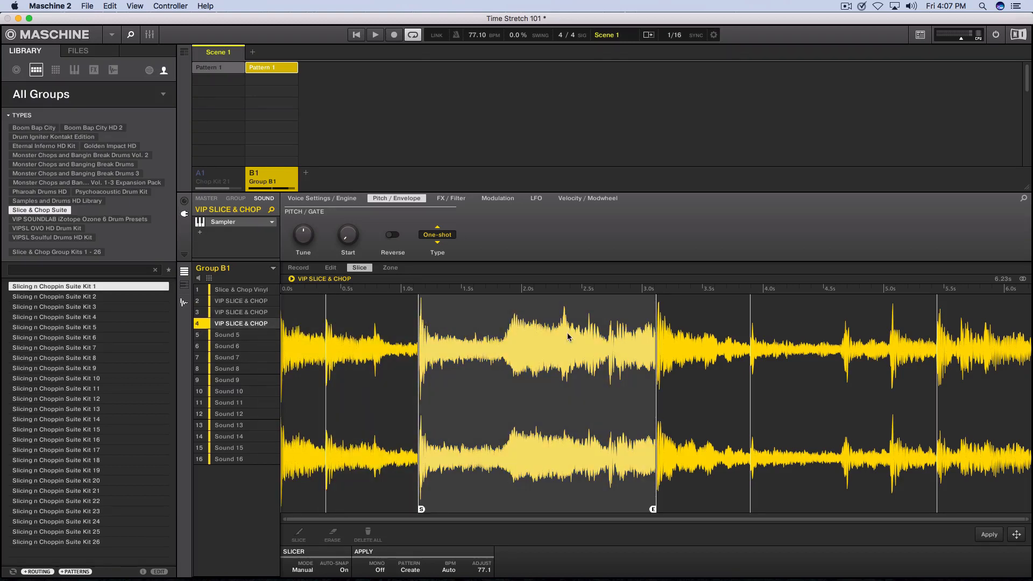
# - Assign the slices starting at about 3.1 s, 3.9 s and 5.4 s to sounds 5, 6 and 7
pyautogui.click(653, 330)
pyautogui.moveTo(653, 330); pyautogui.dragTo(241, 338)
pyautogui.click(761, 333)
pyautogui.moveTo(761, 334); pyautogui.dragTo(263, 347)
pyautogui.click(950, 337)
pyautogui.moveTo(950, 338); pyautogui.dragTo(252, 363)
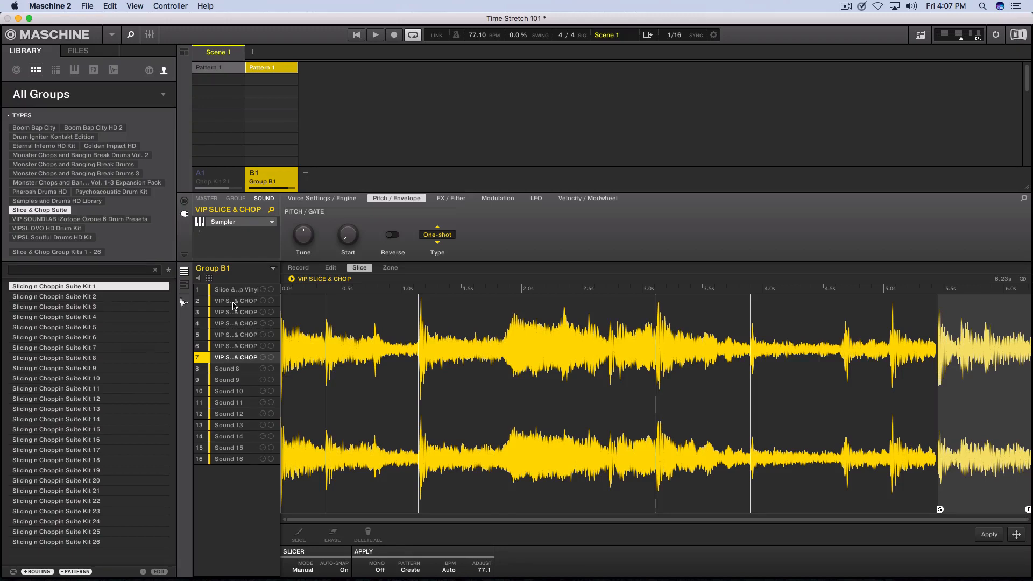
# - Set the polyphony to 1 in the voice settings for the selected chops on sounds 2 to 7
pyautogui.click(323, 199)
pyautogui.click(304, 236)
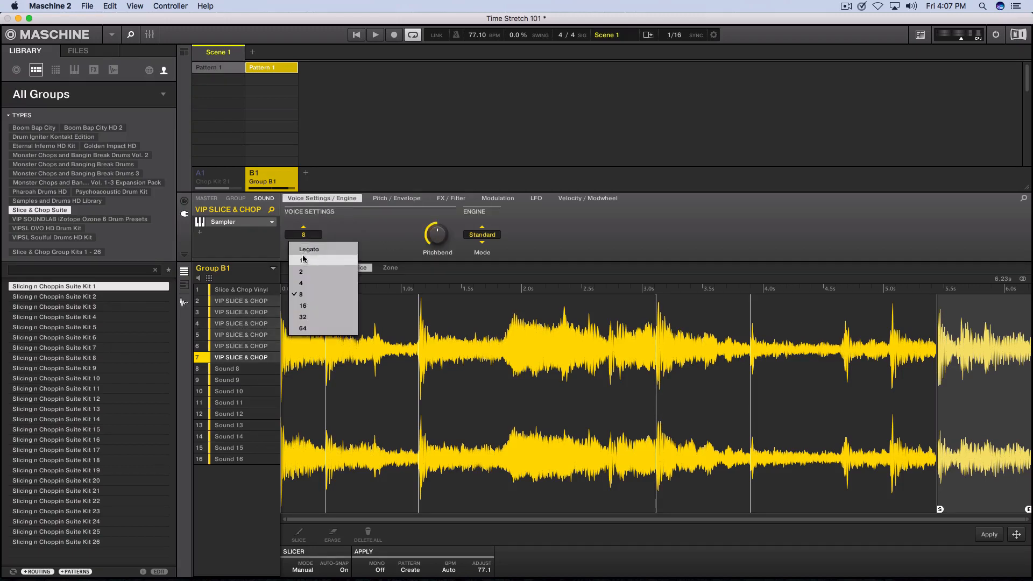
pyautogui.click(303, 260)
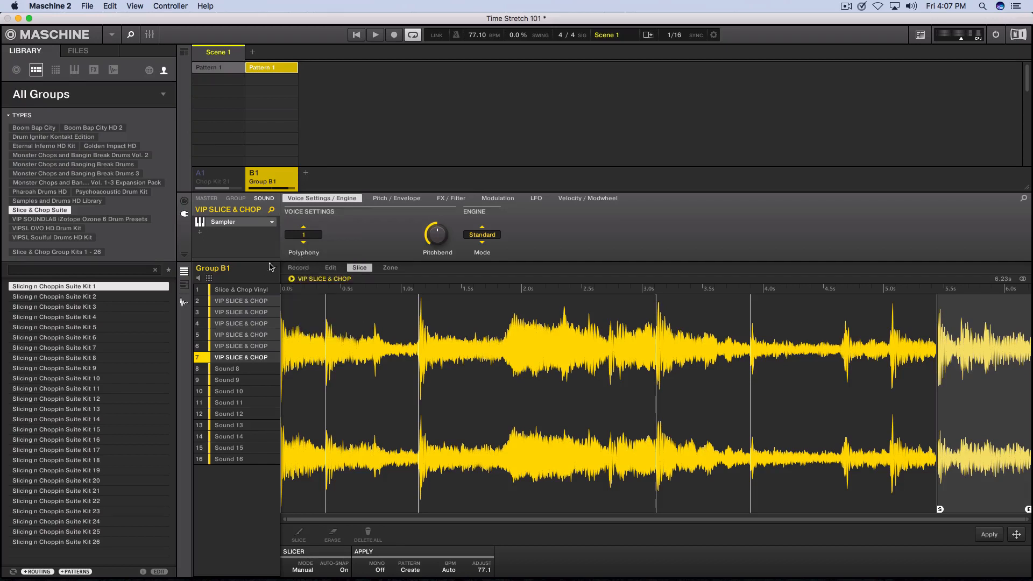
pyautogui.click(305, 236)
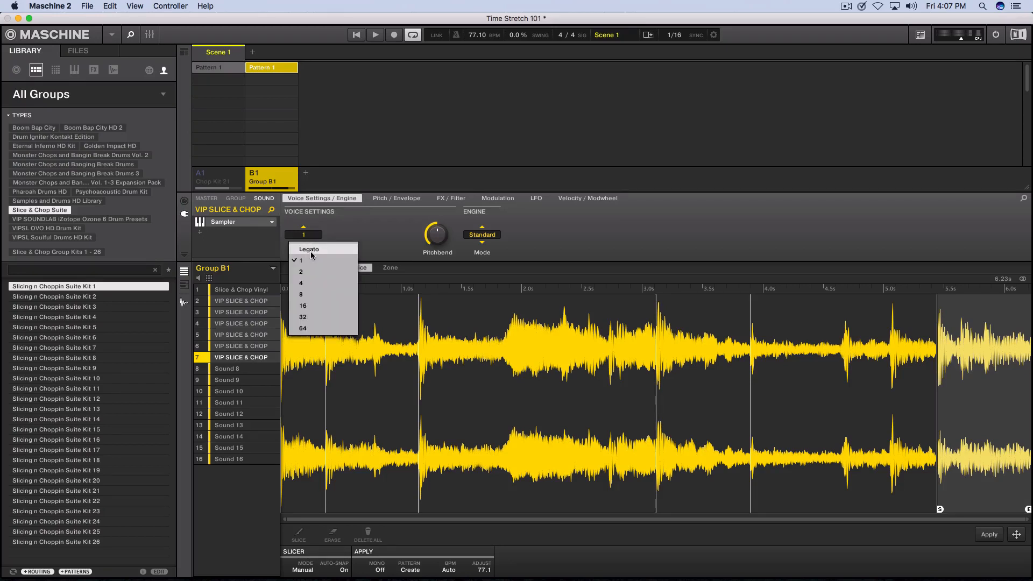
pyautogui.click(209, 278)
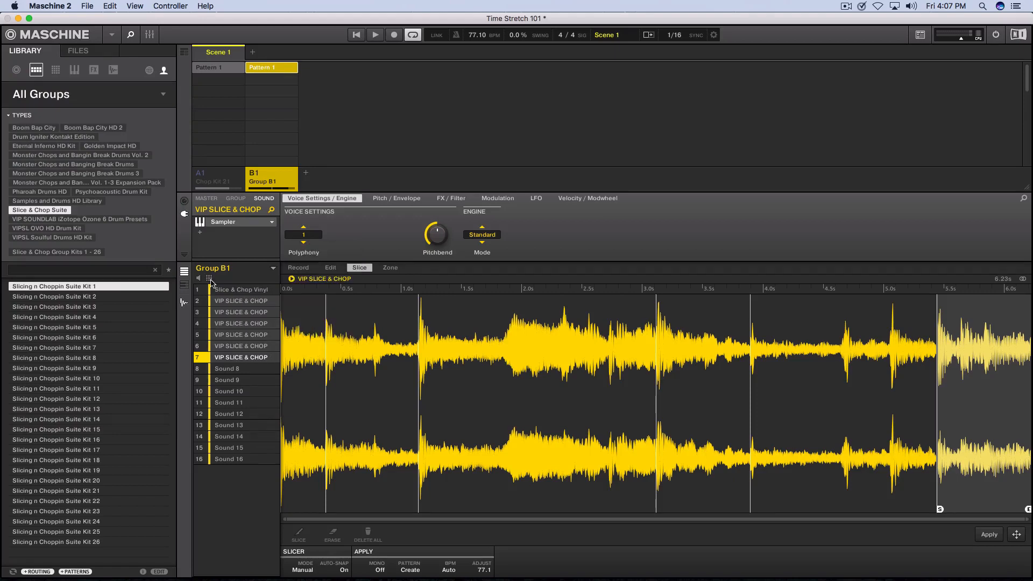
# - Put the selected chops in choke group 1 through the pad view and return to the sound list
pyautogui.click(209, 279)
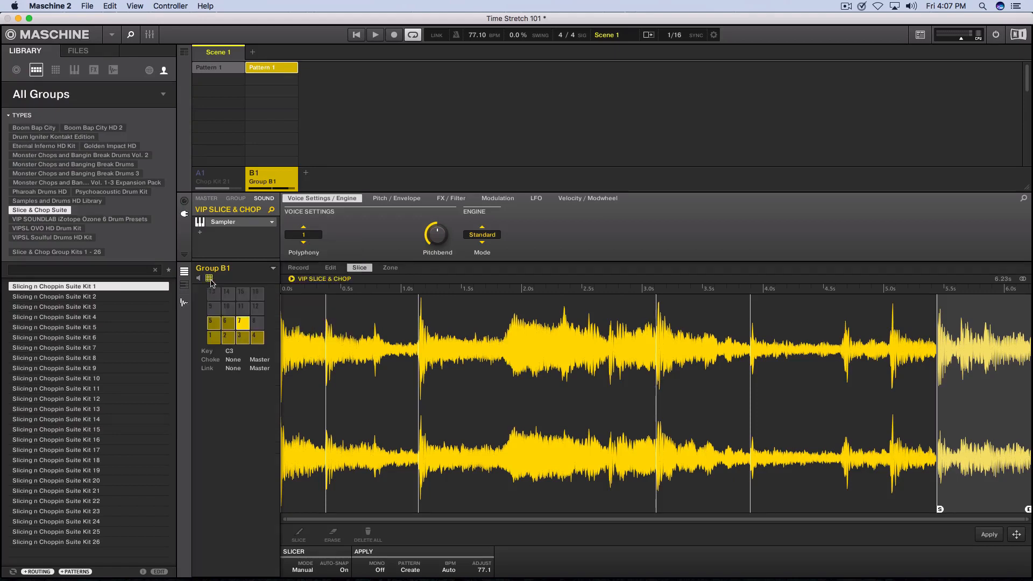
pyautogui.click(229, 359)
pyautogui.click(248, 392)
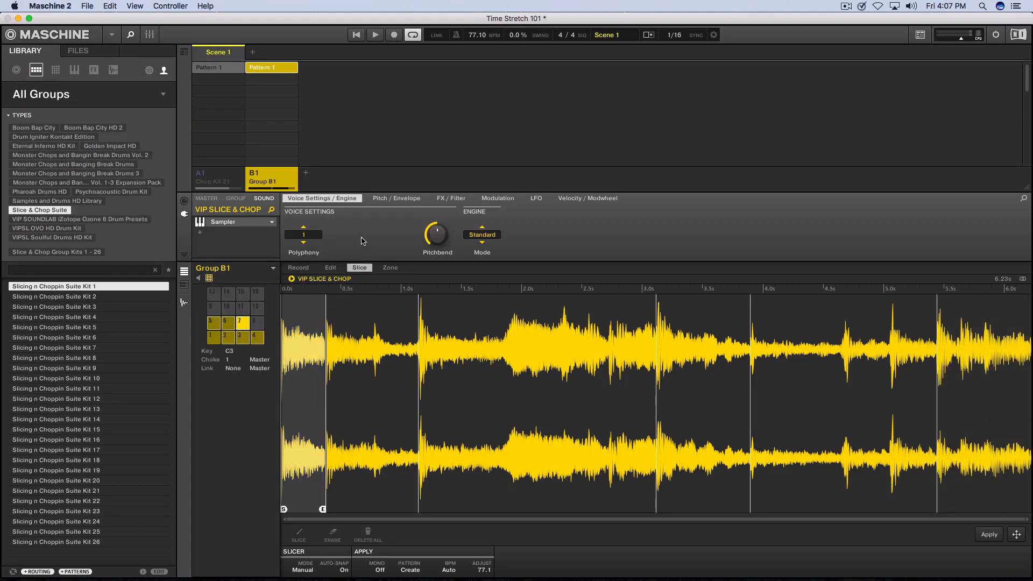
pyautogui.click(209, 279)
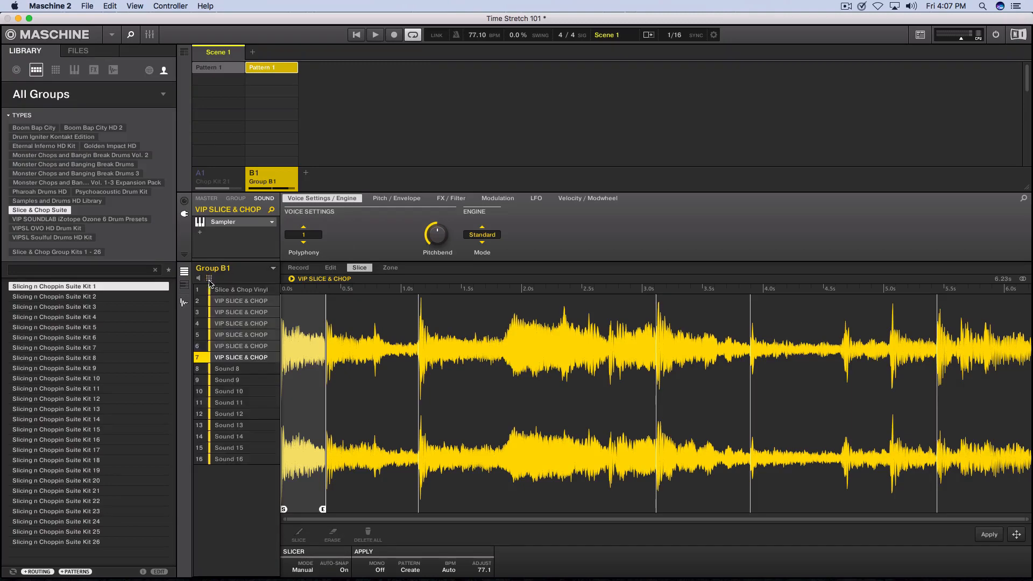
# - Truncate the chops on sounds 2 and 3 in the sample editor so each keeps only its own slice
pyautogui.click(228, 376)
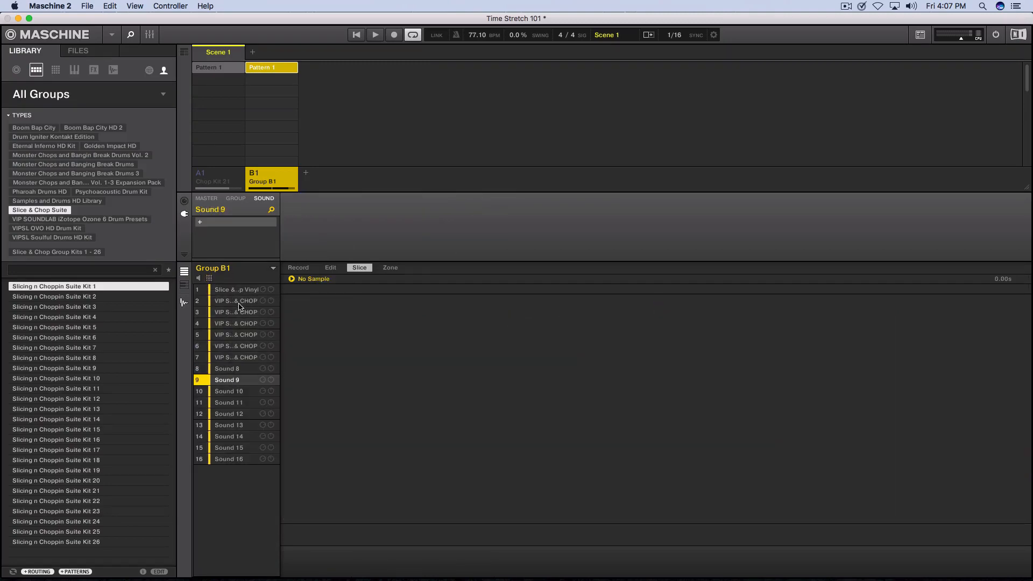
pyautogui.click(239, 304)
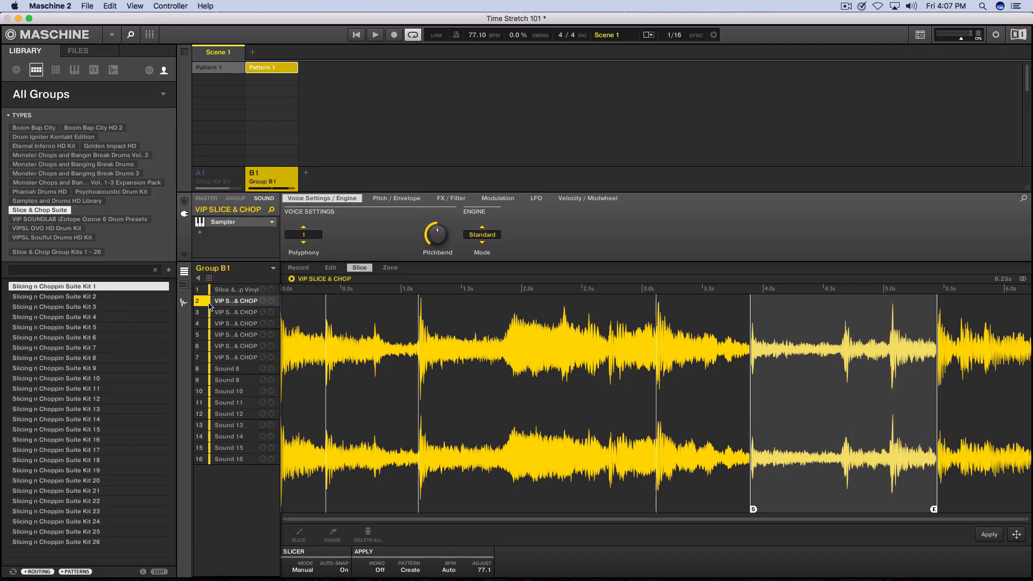
pyautogui.click(210, 305)
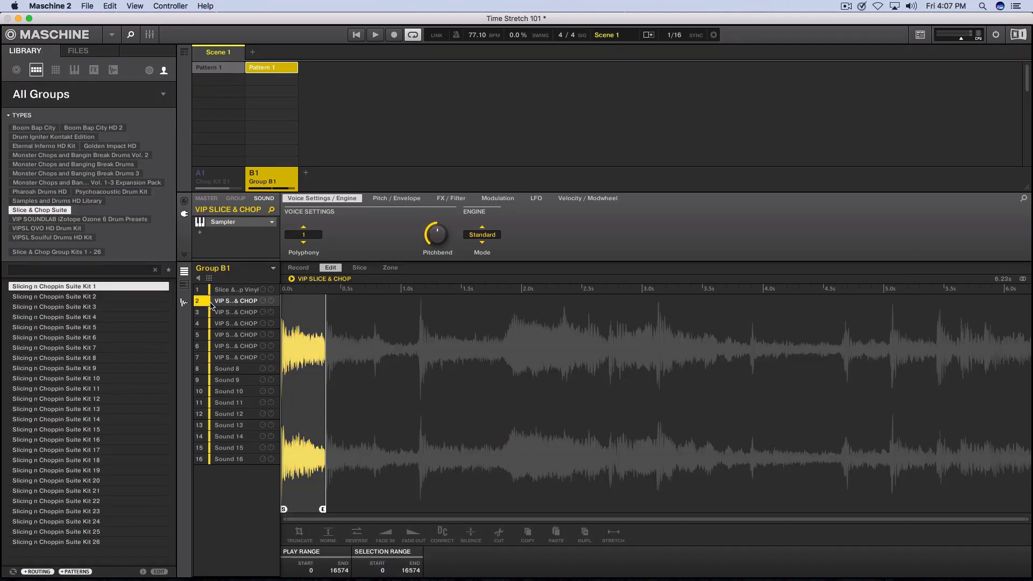
pyautogui.scroll(15, 751, 403)
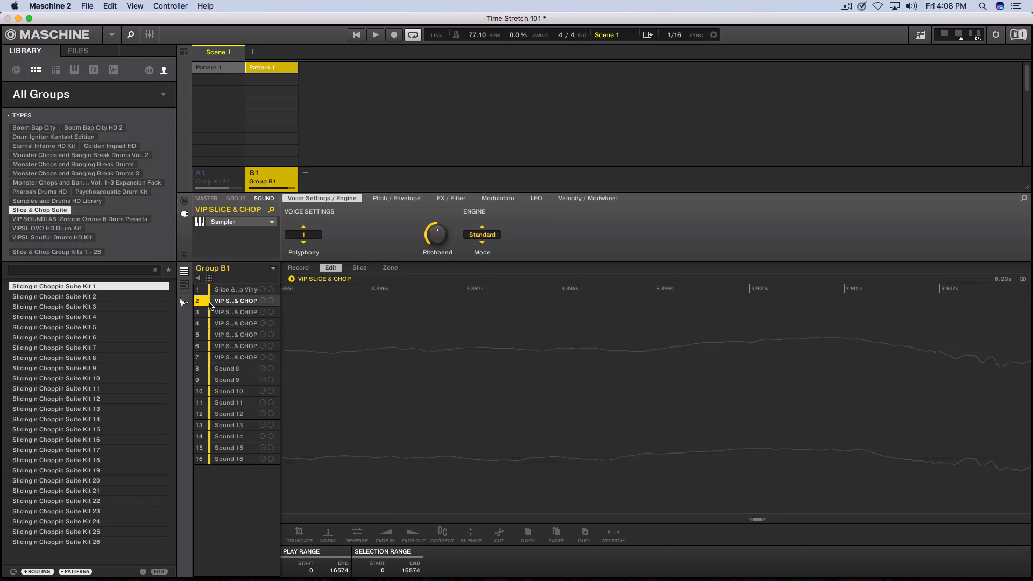
pyautogui.scroll(-8, 751, 403)
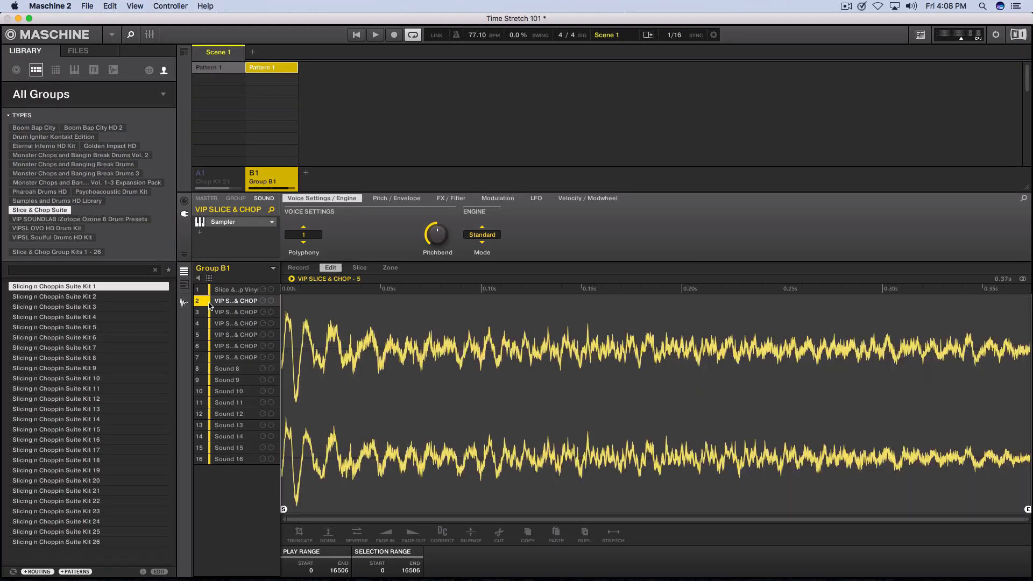
pyautogui.click(209, 308)
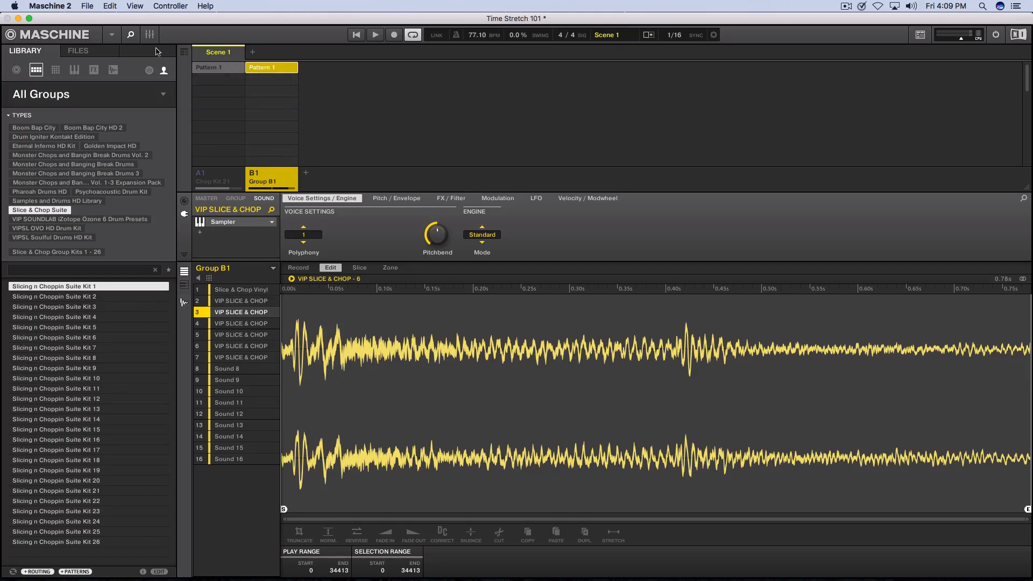
# - Look briefly at the song timeline and unmute the Chop Kit 21 group, leaving Group B1 active as well
pyautogui.click(184, 53)
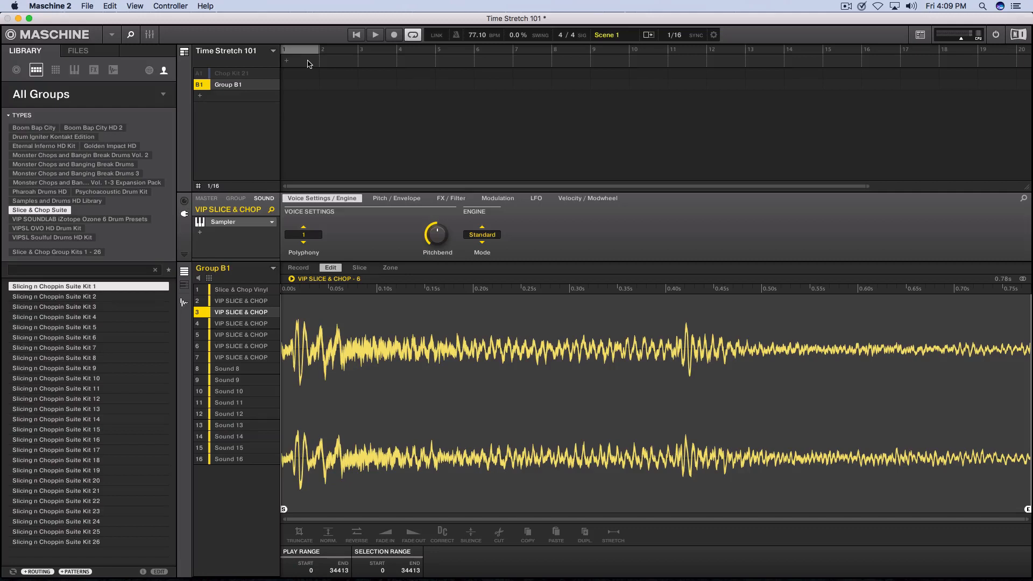
pyautogui.click(184, 54)
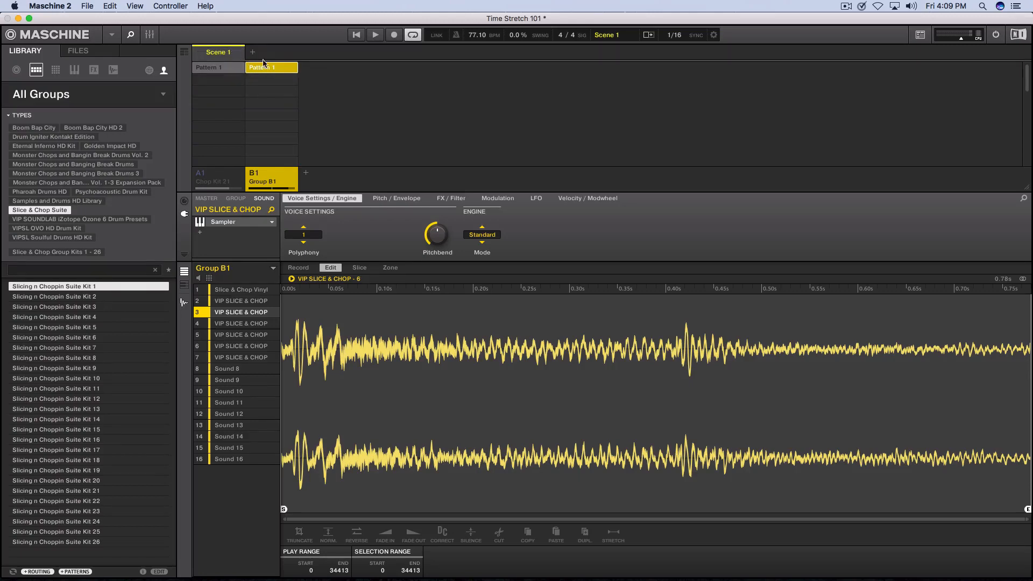
pyautogui.click(201, 175)
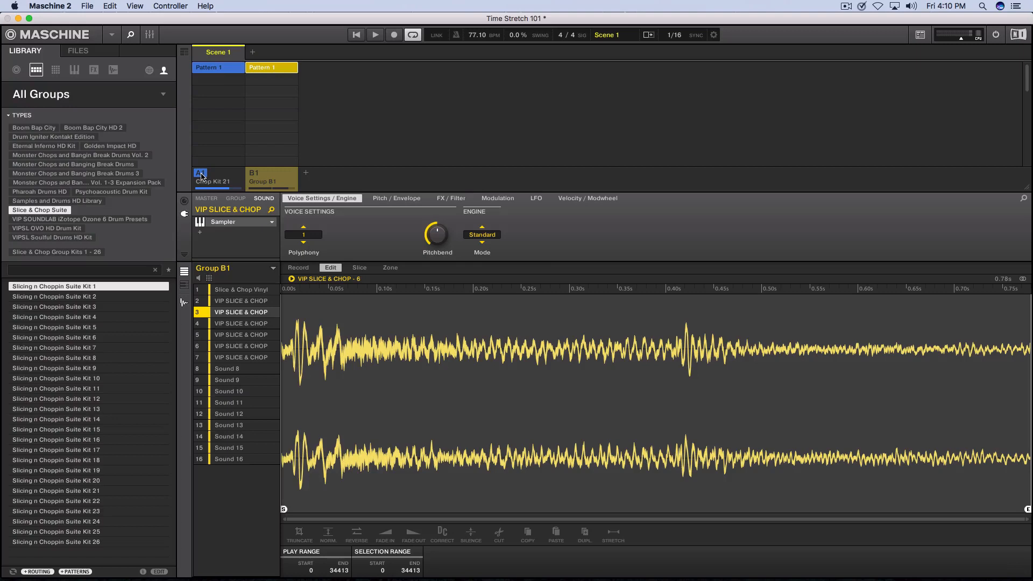
pyautogui.click(254, 176)
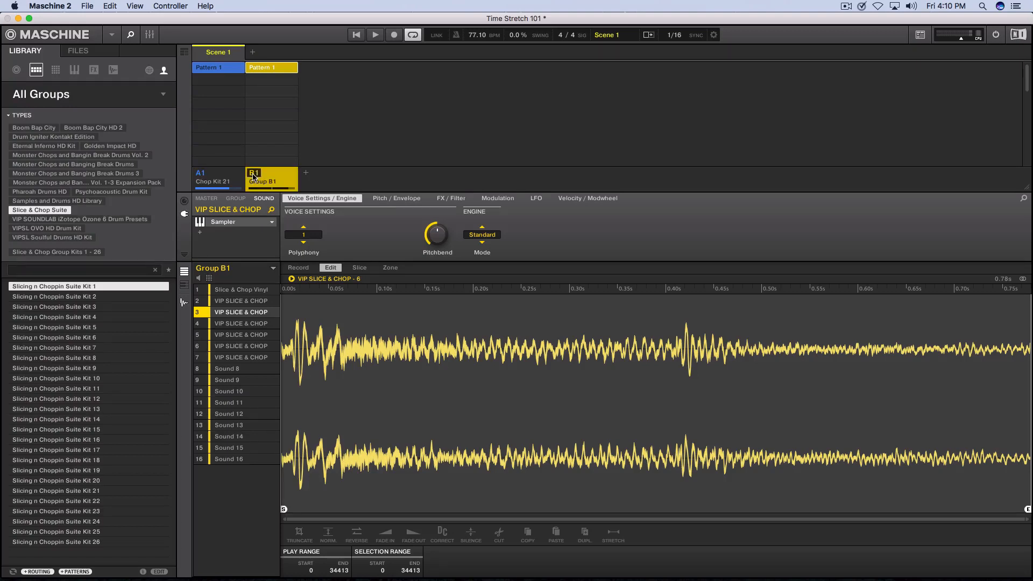
pyautogui.click(241, 184)
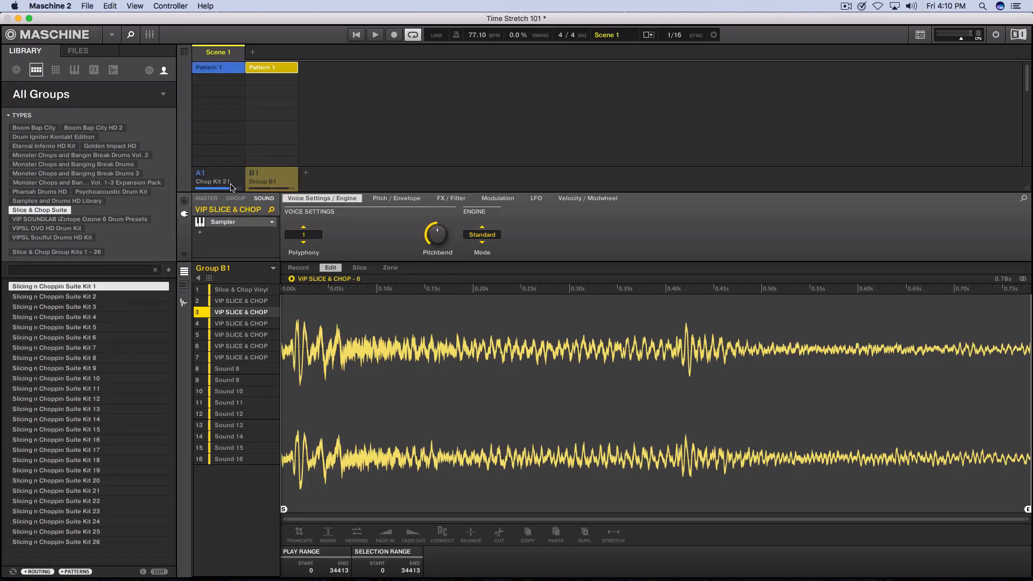
pyautogui.click(252, 177)
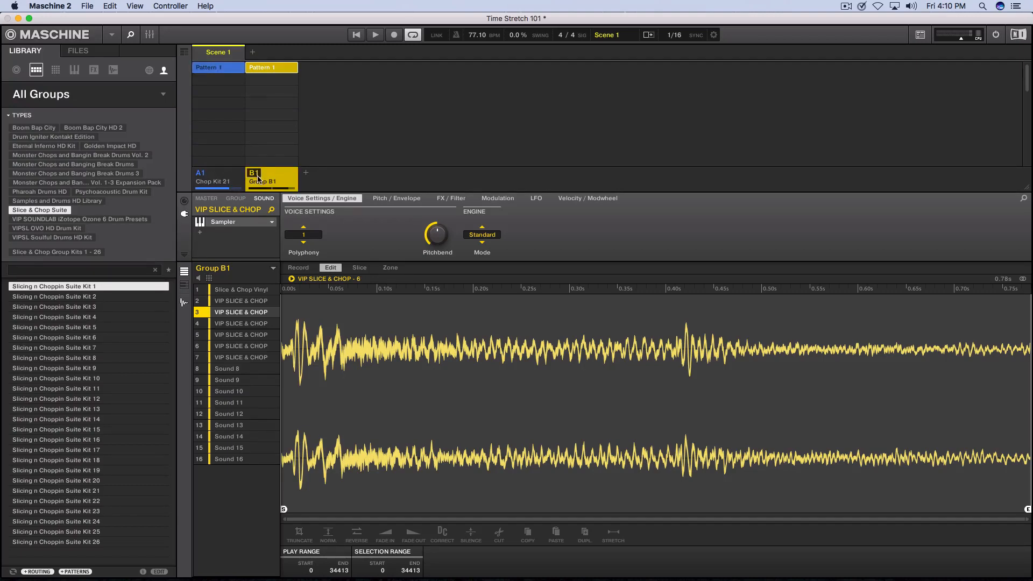
# - Add a third, empty group after Group B1 and look through the scene's empty pattern slots
pyautogui.click(306, 173)
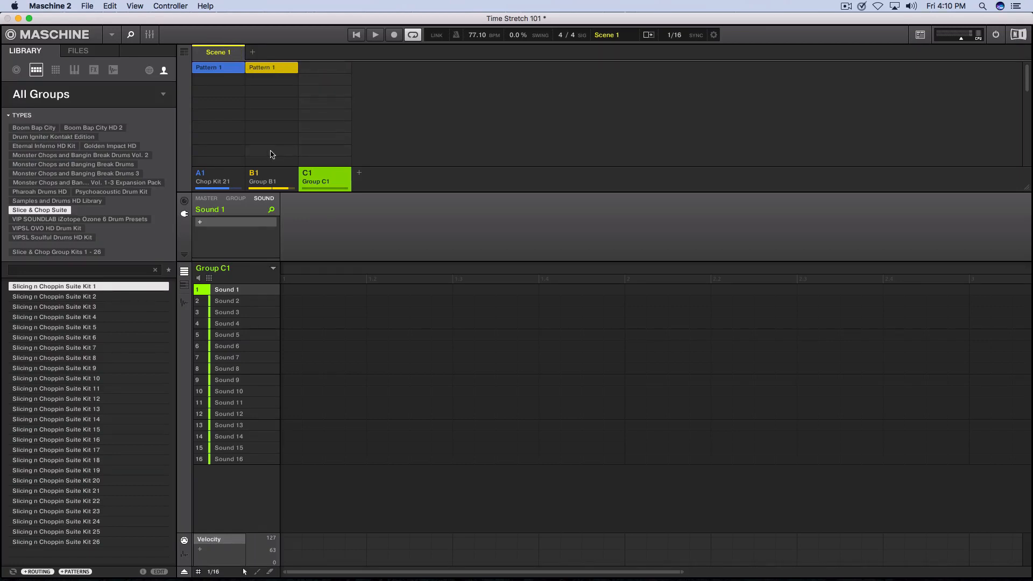
pyautogui.scroll(-3, 271, 153)
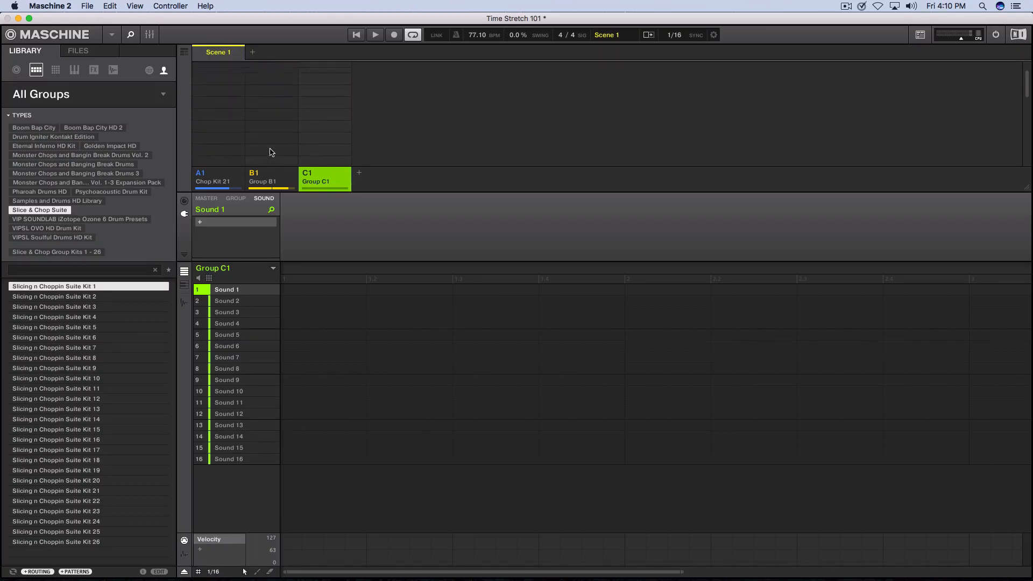
pyautogui.scroll(-3, 271, 151)
pyautogui.scroll(6, 271, 150)
pyautogui.scroll(2, 270, 150)
pyautogui.scroll(-3, 272, 148)
pyautogui.scroll(-2, 271, 147)
# - Create a second pattern in one of Group B1's lower slots, compare it with Pattern 1, and delete it
pyautogui.click(273, 159)
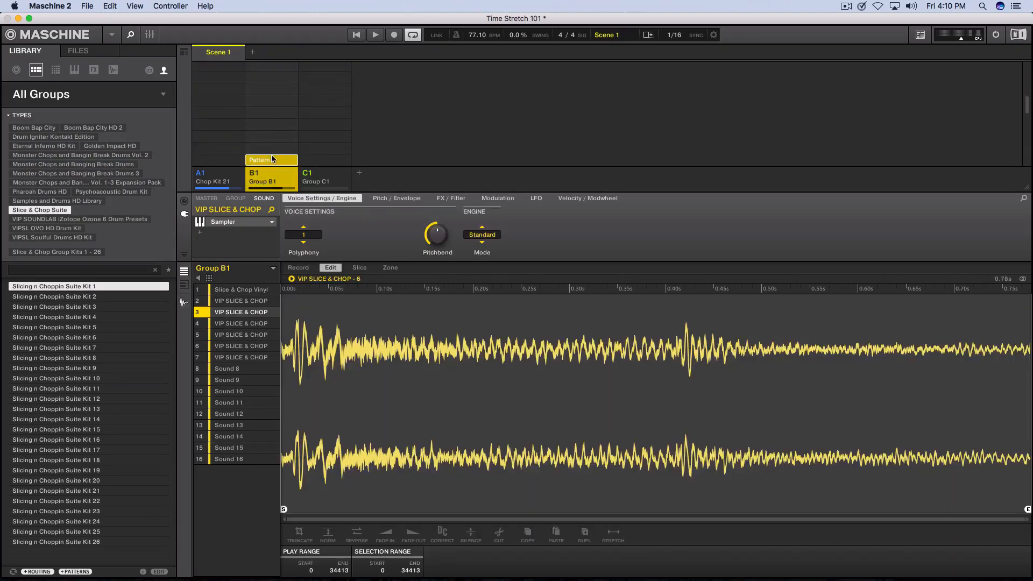
pyautogui.scroll(3, 283, 147)
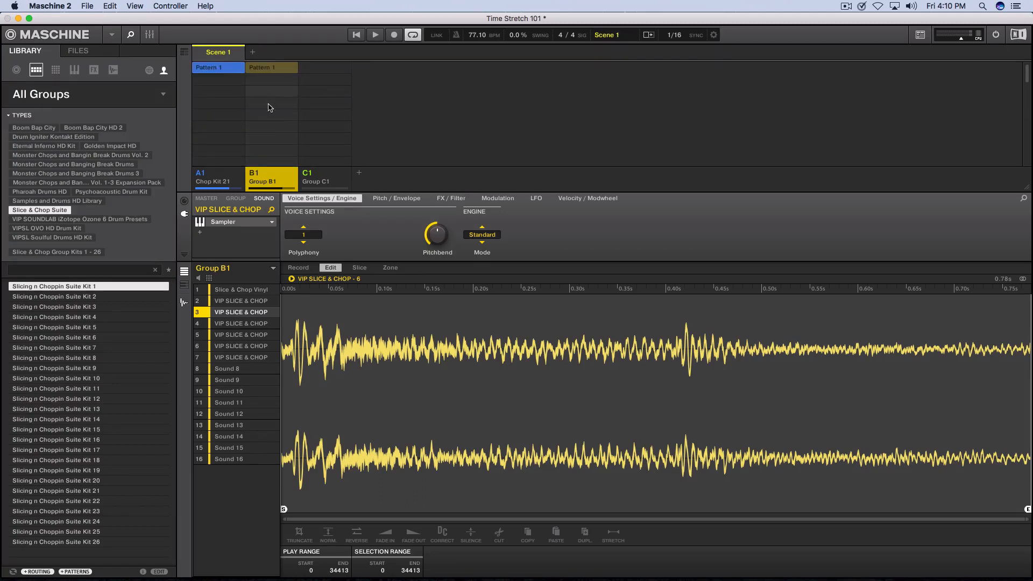
pyautogui.scroll(-1, 267, 125)
pyautogui.scroll(-5, 267, 124)
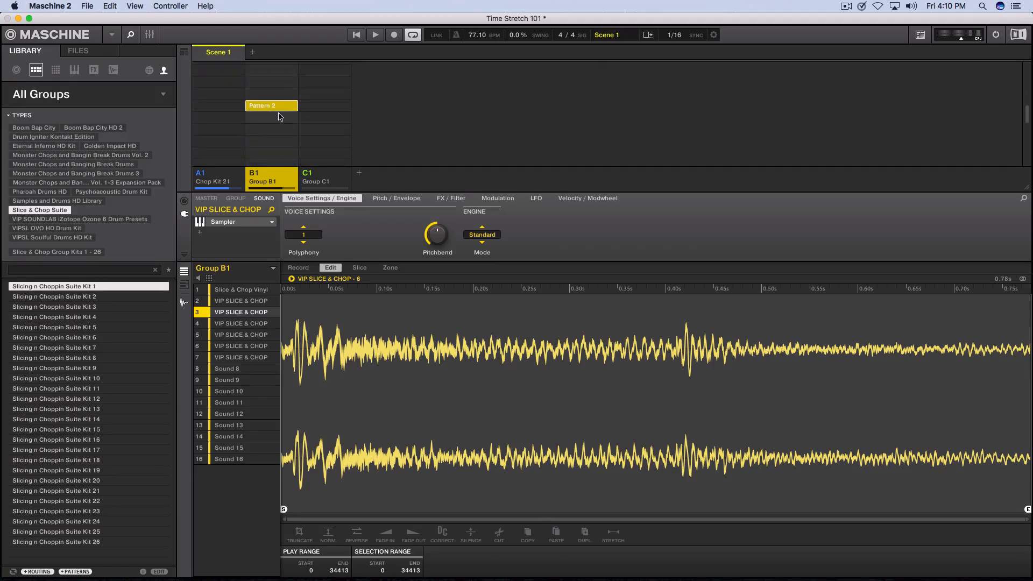
pyautogui.scroll(-2, 279, 118)
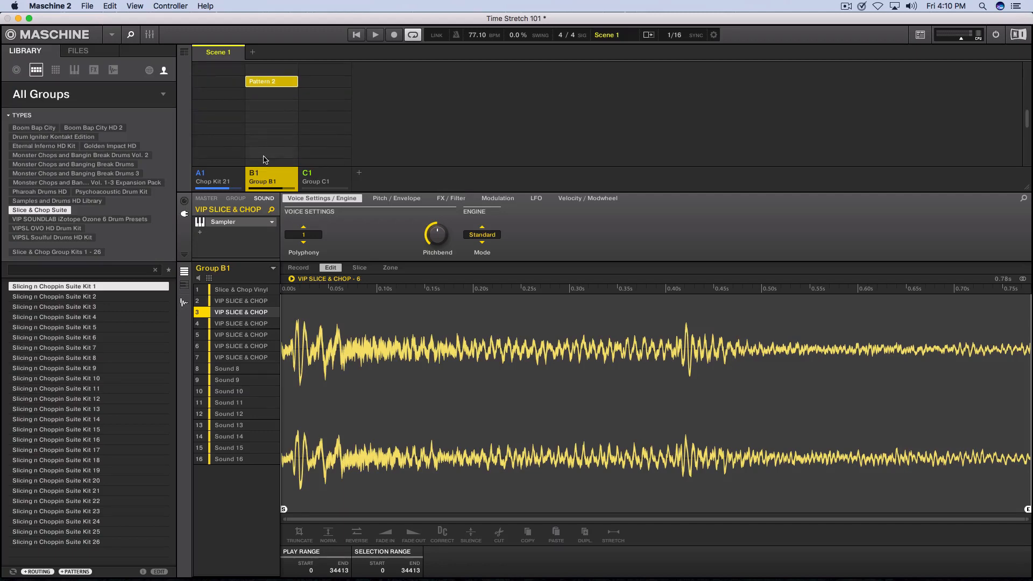
pyautogui.rightClick(282, 85)
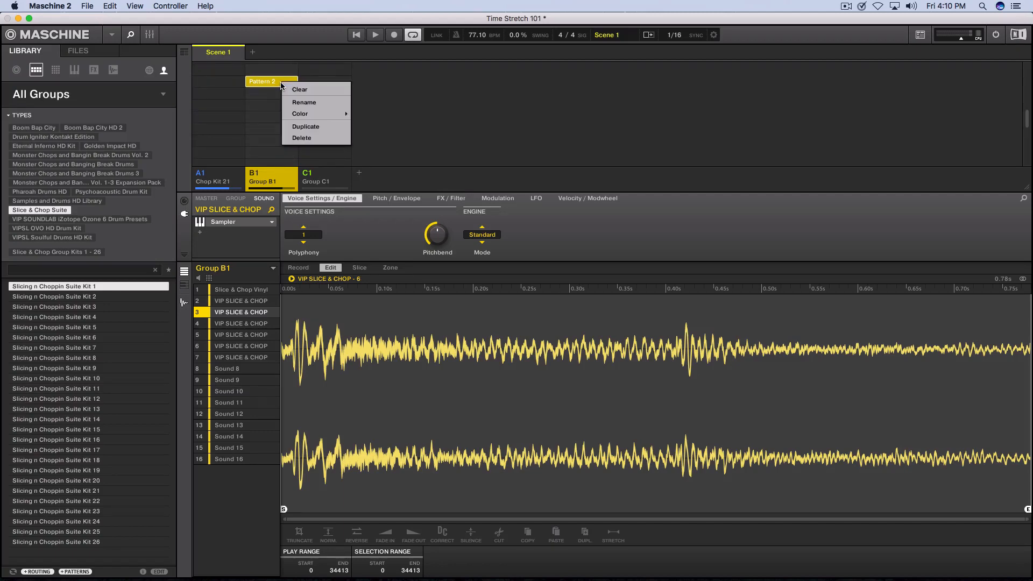
pyautogui.click(300, 137)
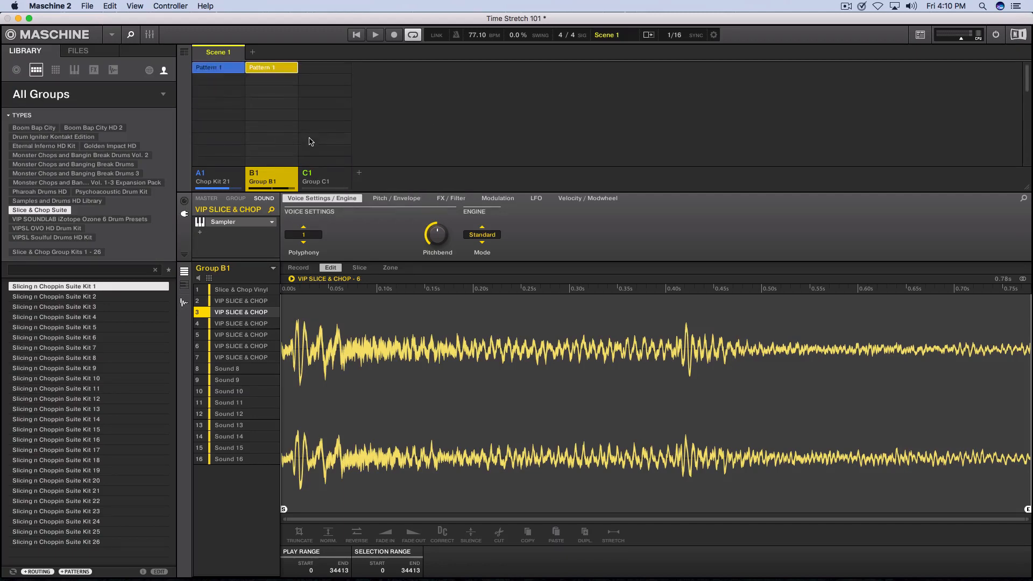
# - Open Group B1's pattern manager and select Pattern 1
pyautogui.click(273, 268)
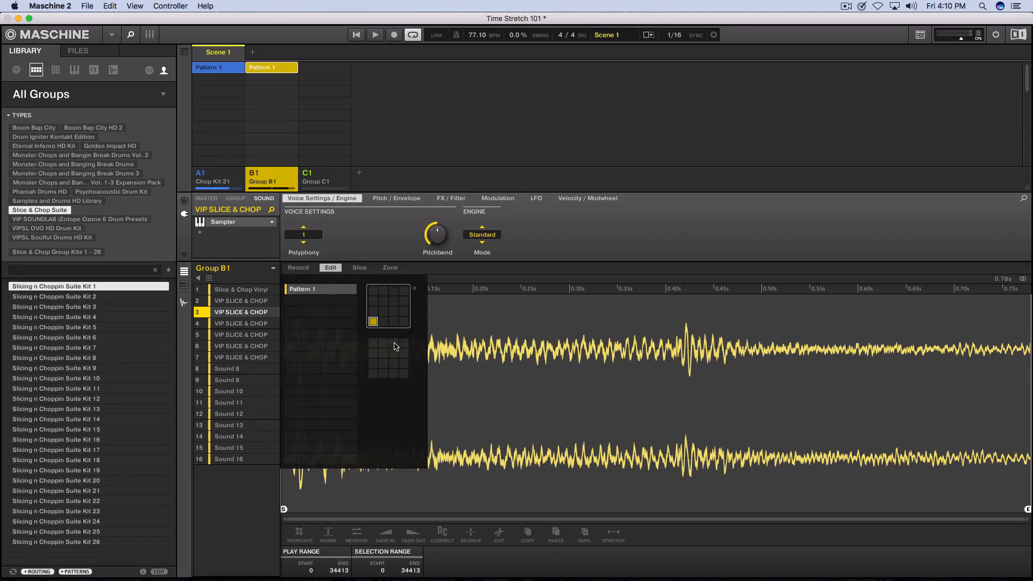
pyautogui.click(328, 292)
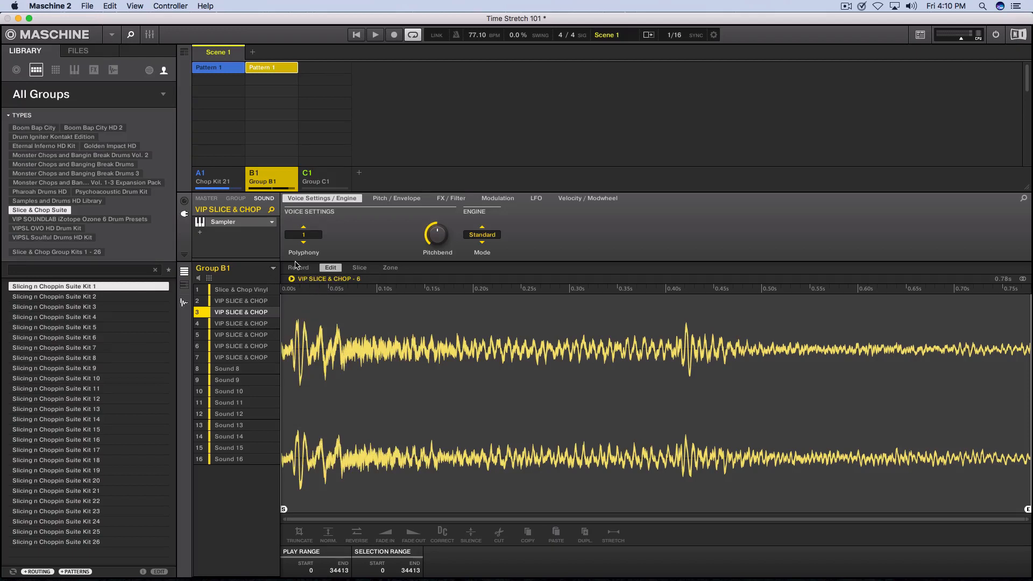
# - Rename Group B1's pattern in Scene 1 as "sample chop"
pyautogui.click(278, 69)
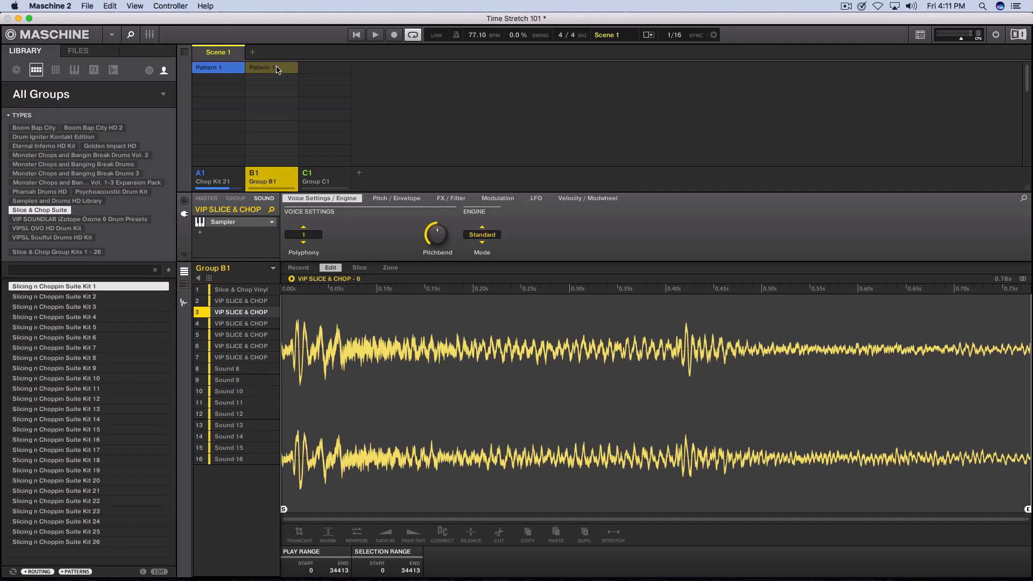
pyautogui.click(278, 69)
pyautogui.click(278, 69)
pyautogui.rightClick(278, 69)
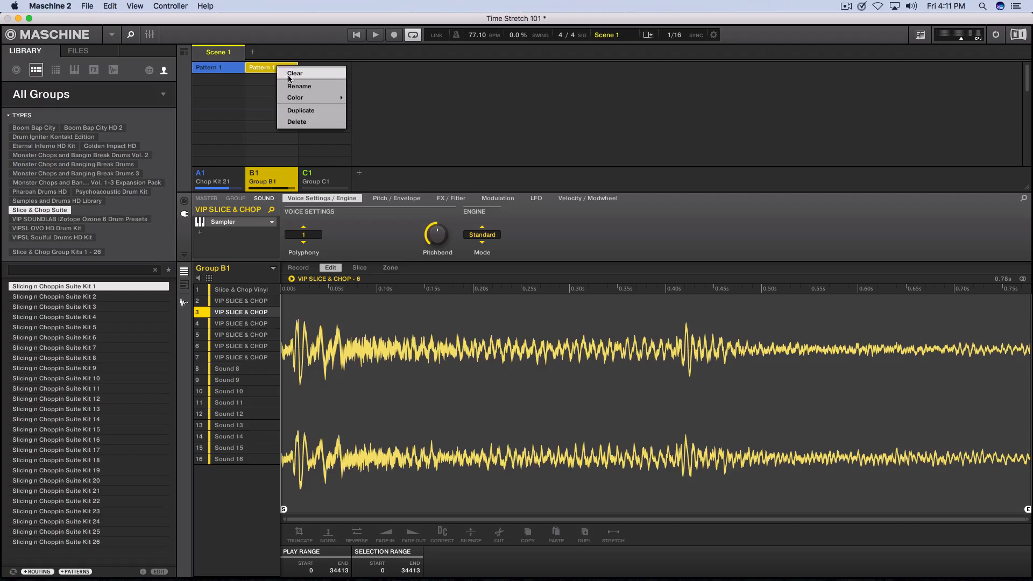
pyautogui.click(293, 85)
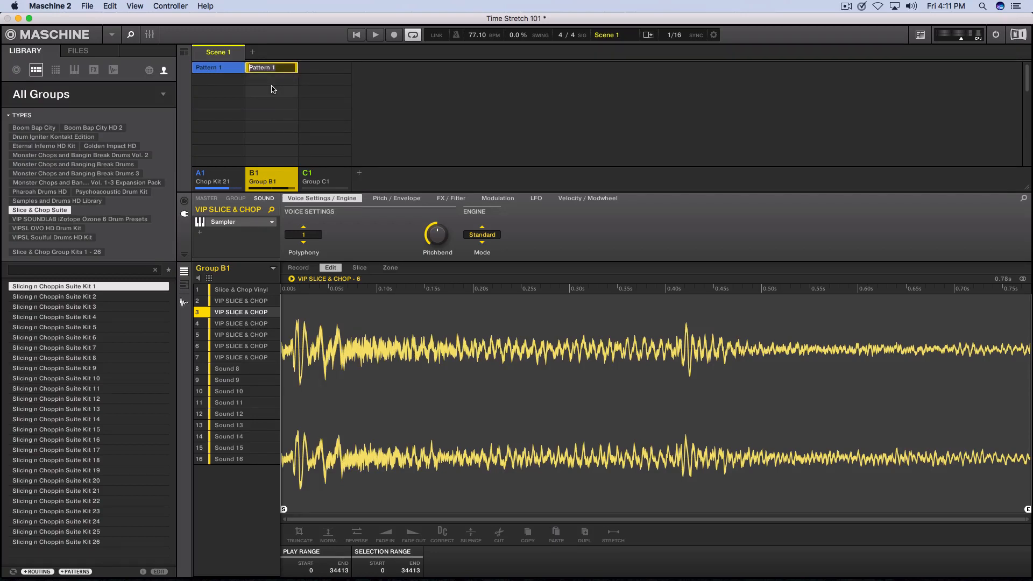
pyautogui.write('sample chop')
pyautogui.press('Return')
# - Rename the Chop Kit 21 group's pattern in Scene 1 as "drums"
pyautogui.rightClick(229, 67)
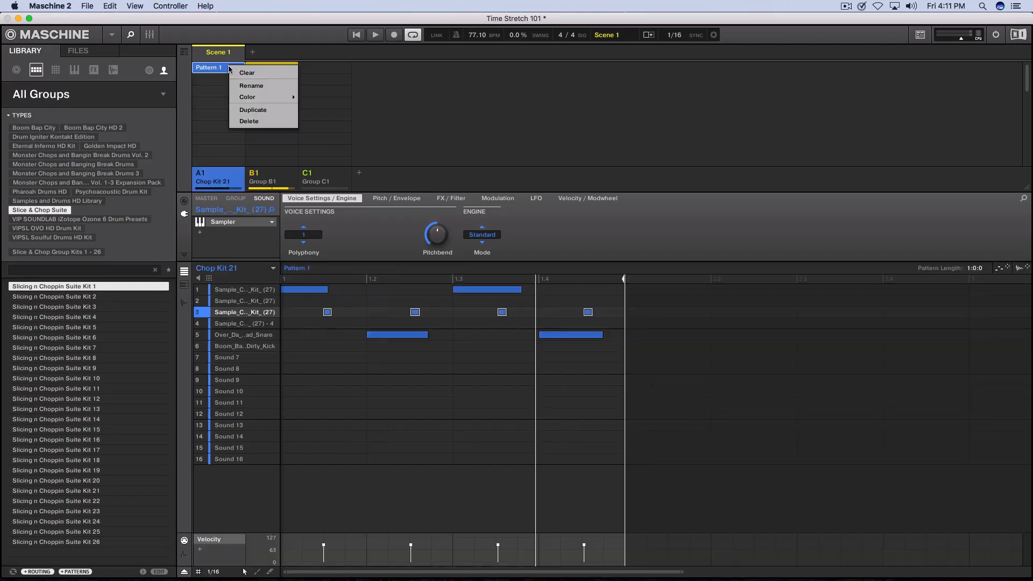
pyautogui.click(262, 86)
pyautogui.write('dr')
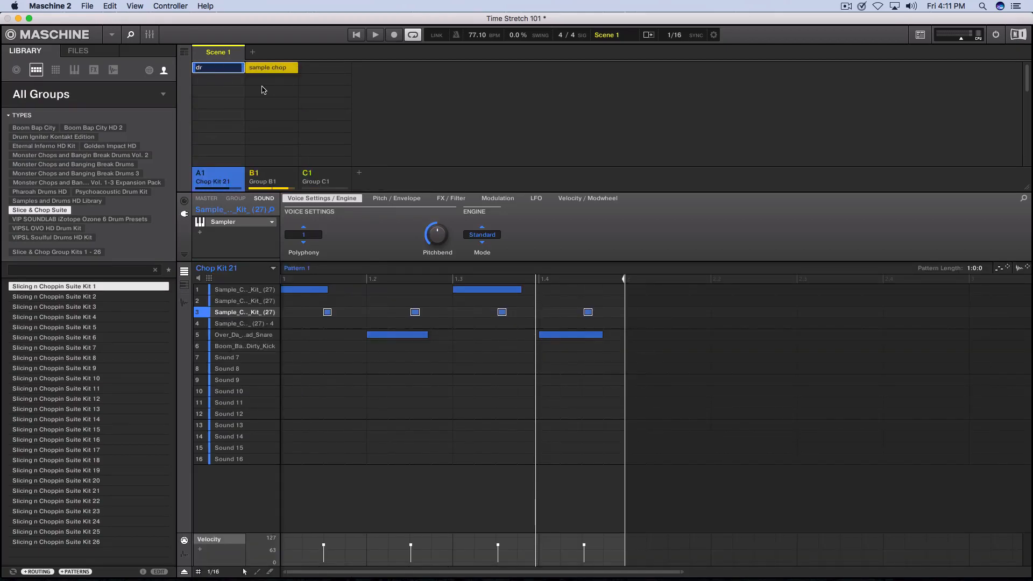
pyautogui.write('ums')
pyautogui.press('Return')
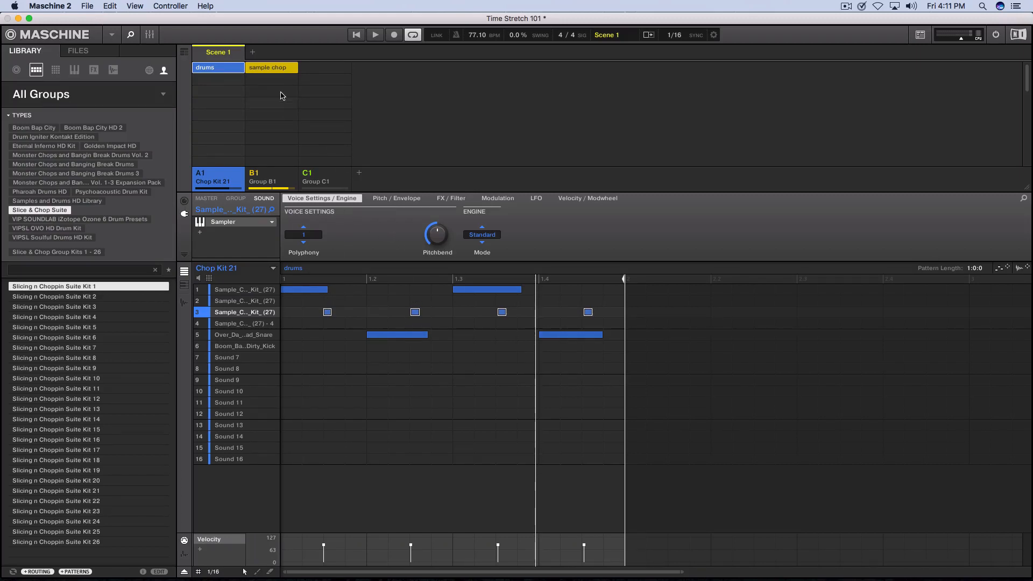
# - Compare the song timeline with the scene's pattern view, switching back and forth between the two arrangements
pyautogui.click(185, 53)
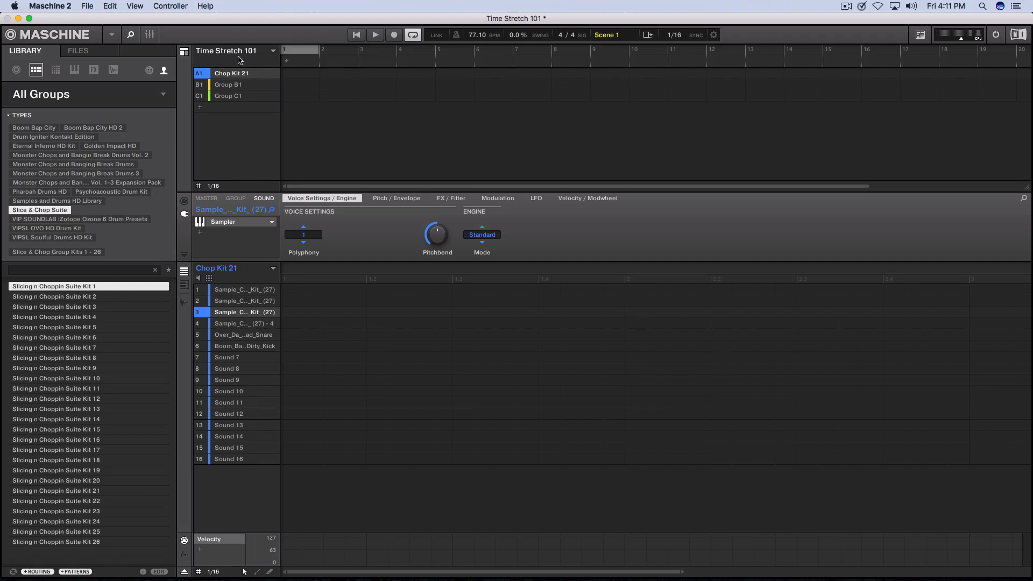
pyautogui.click(184, 52)
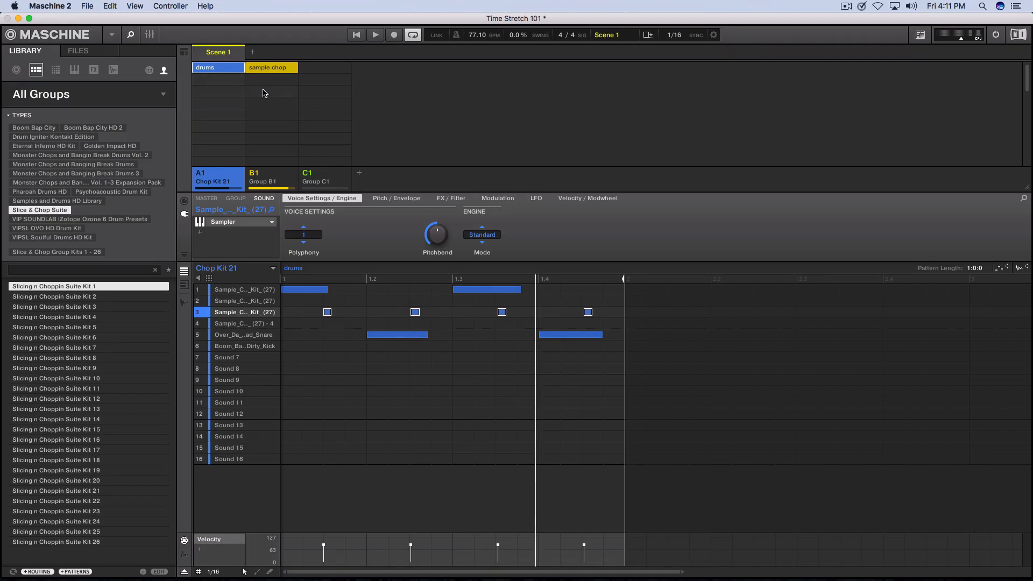
pyautogui.click(183, 53)
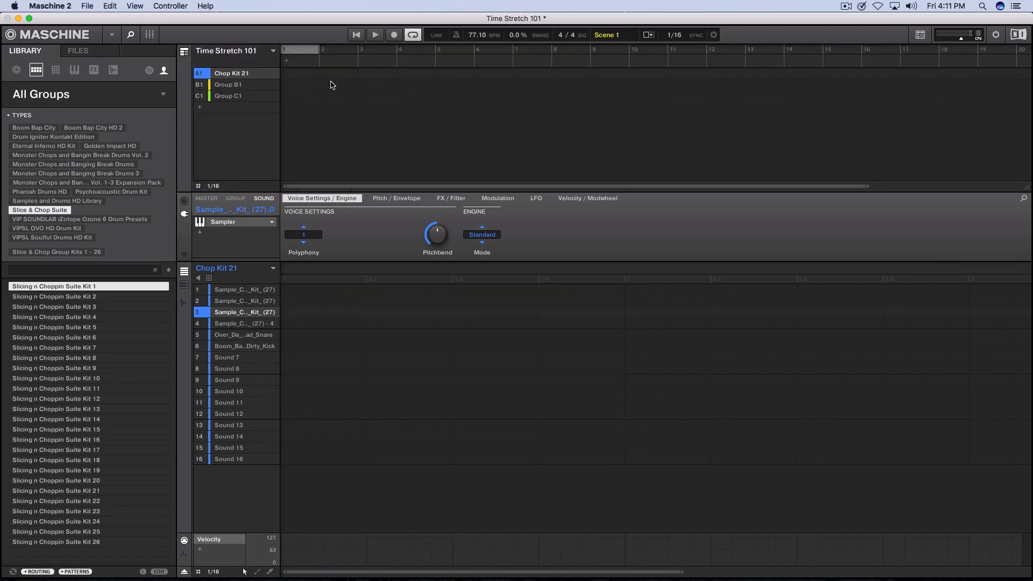
pyautogui.click(185, 55)
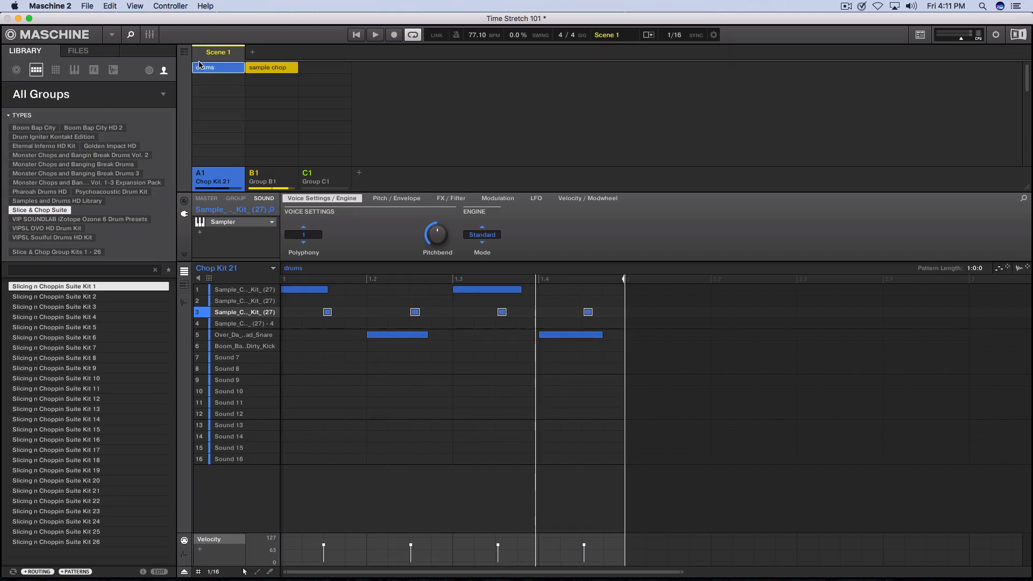
# - Delete the empty third group, Group C1, and select the drums pattern of Chop Kit 21
pyautogui.rightClick(326, 174)
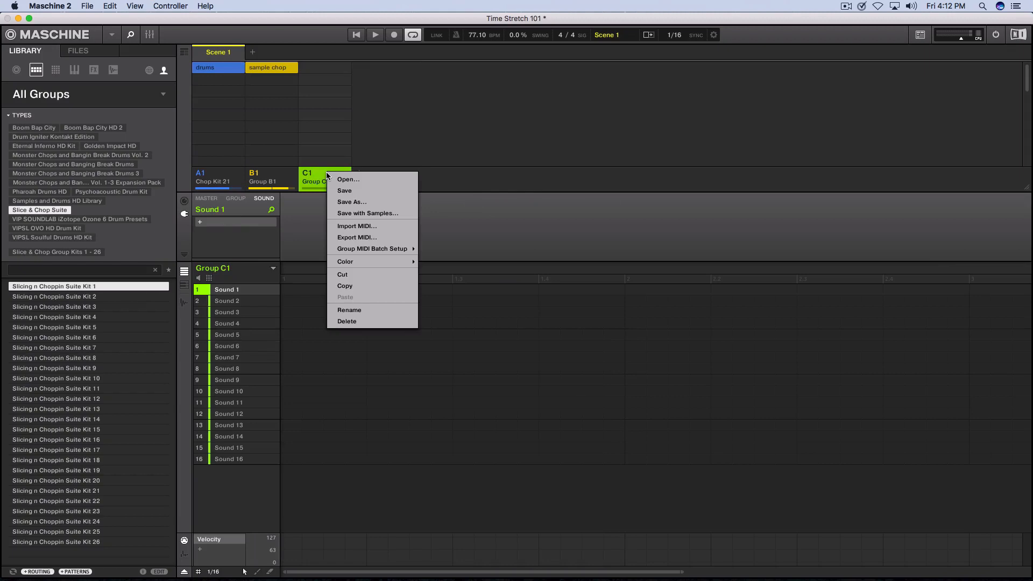
pyautogui.click(347, 322)
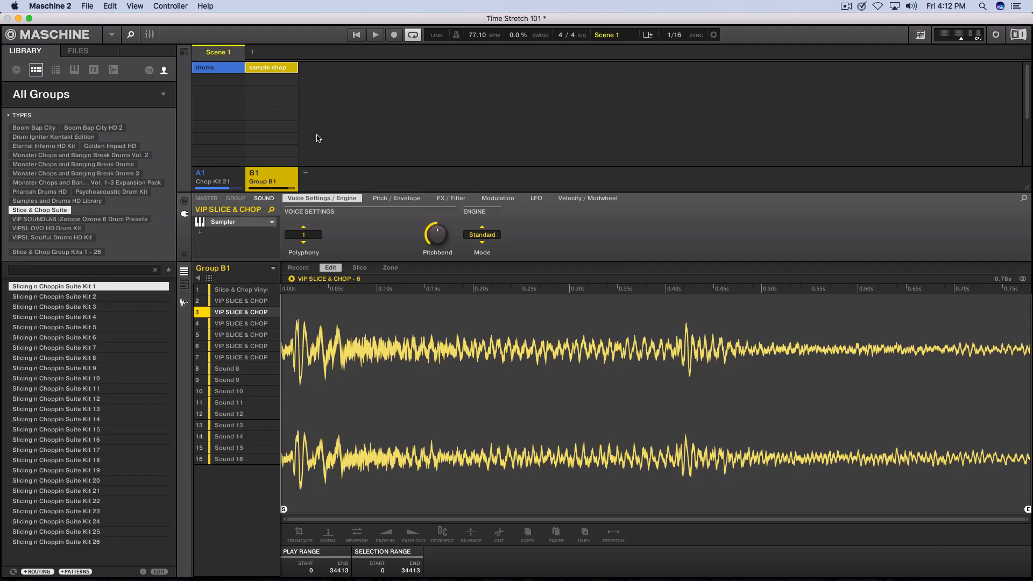
pyautogui.click(199, 74)
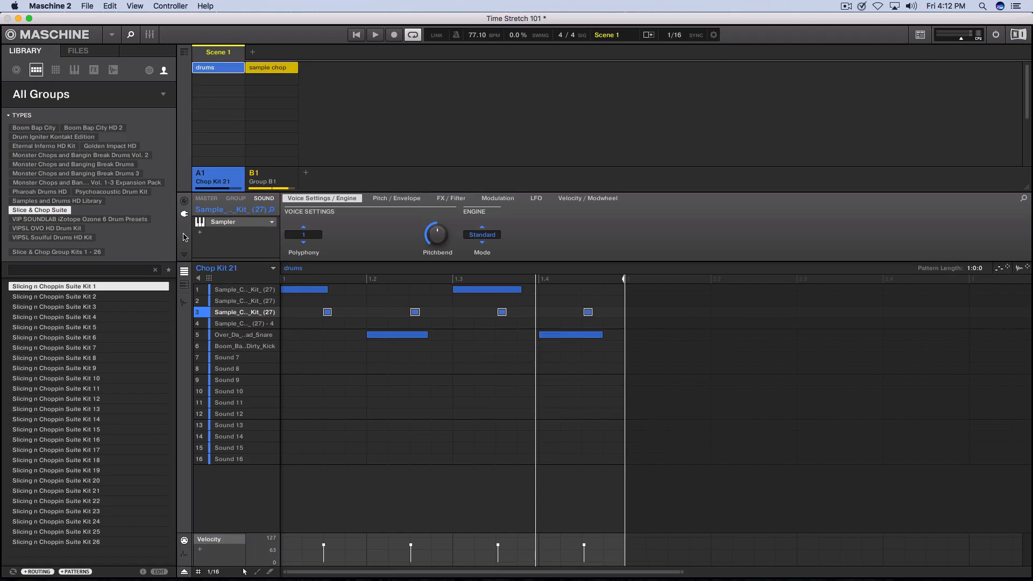
# - Play the scene briefly and delete the long Slice & Chop Vinyl note from Group B1's sample chop pattern
pyautogui.press('space')
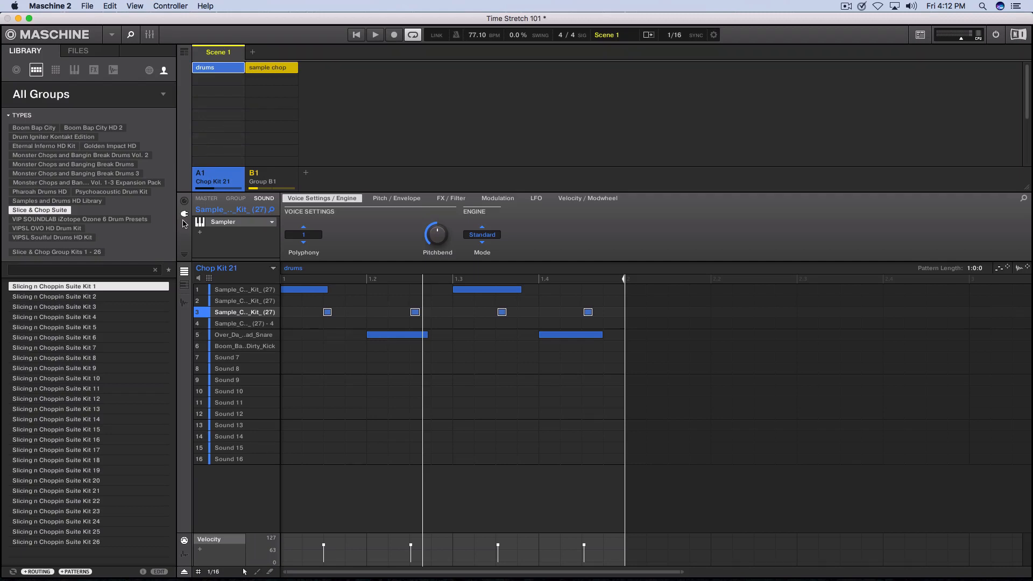
pyautogui.press('2')
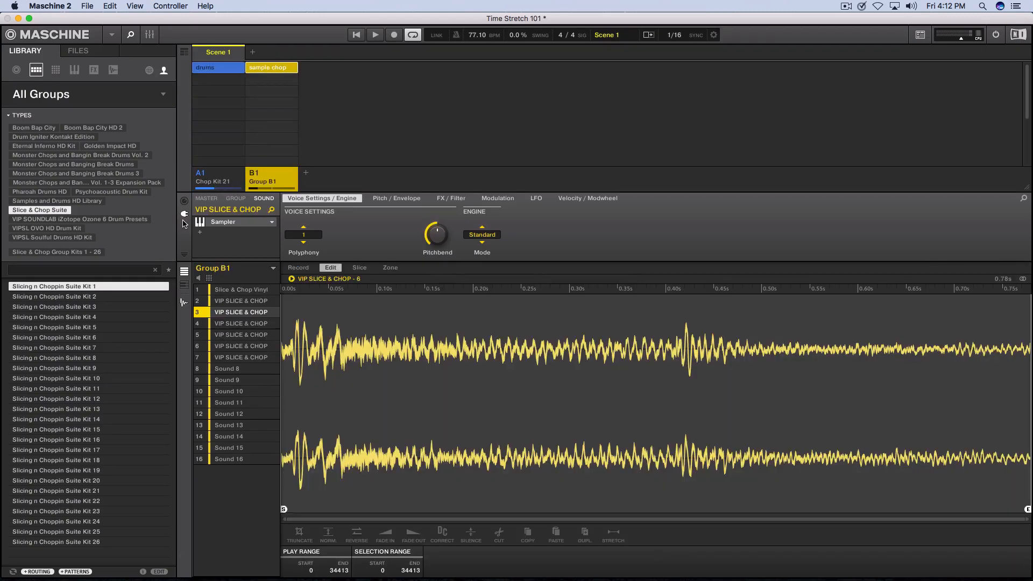
pyautogui.click(185, 304)
pyautogui.click(445, 293)
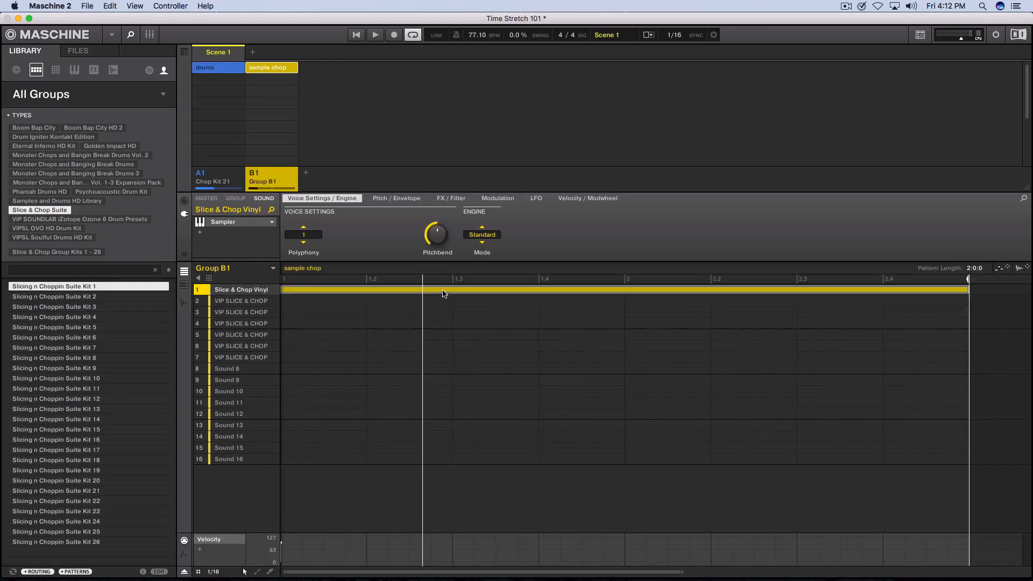
pyautogui.doubleClick(444, 293)
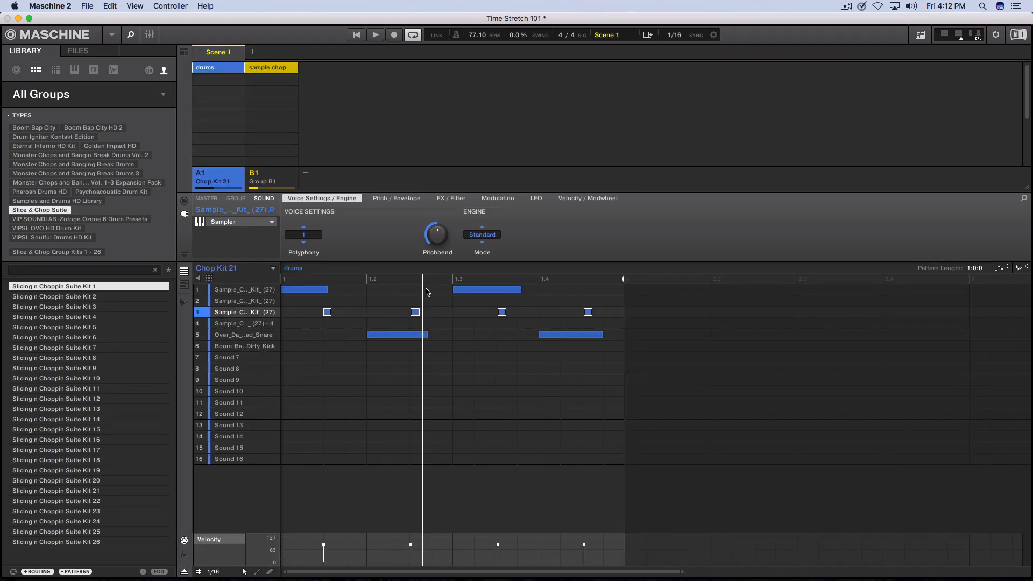
pyautogui.press('space')
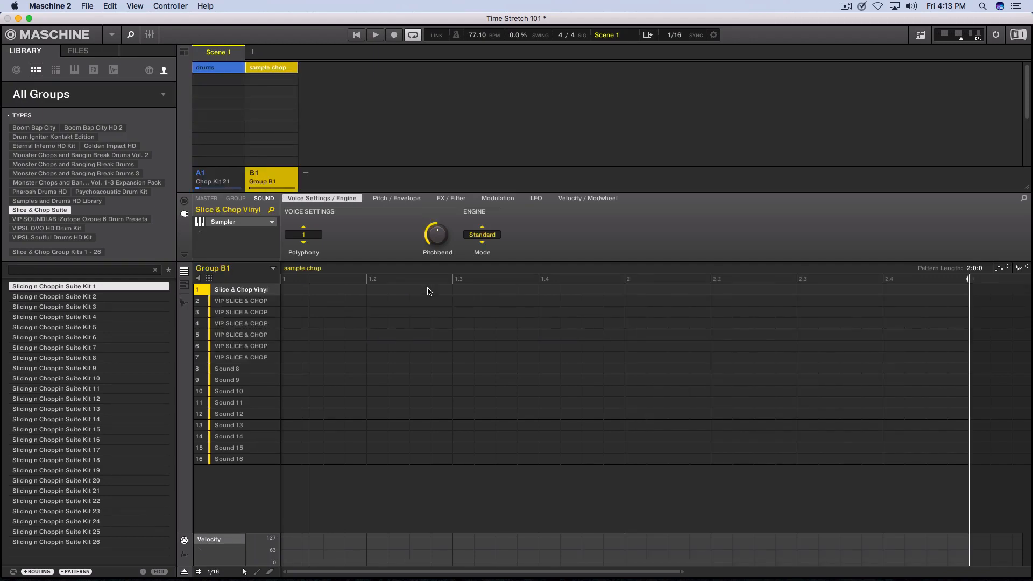
# - Return to Group B1's waveform editing, mute the Slice & Chop Vinyl sound in slot 1, and audition the chops from sound 2 onward
pyautogui.press('super+e')
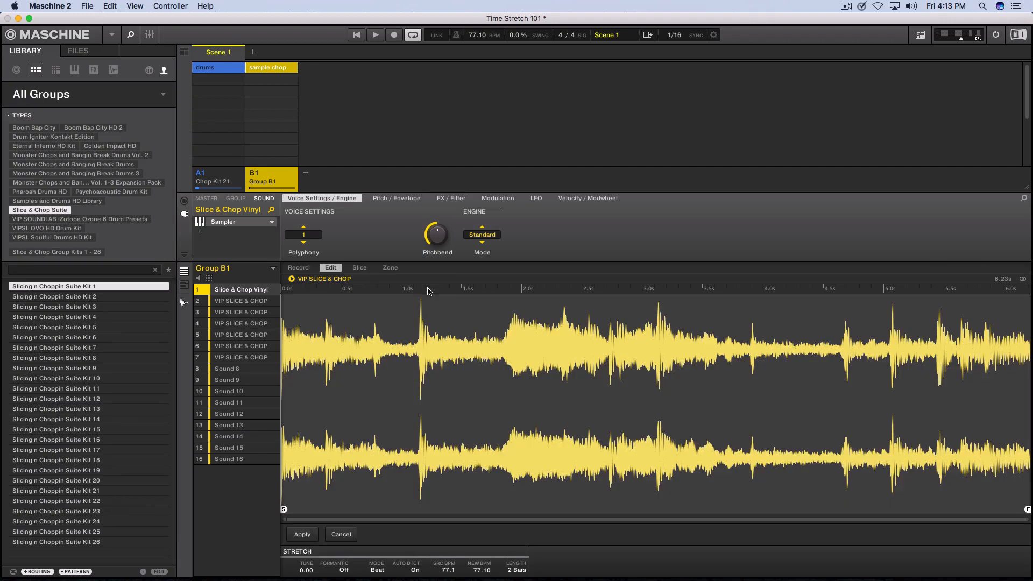
pyautogui.click(201, 291)
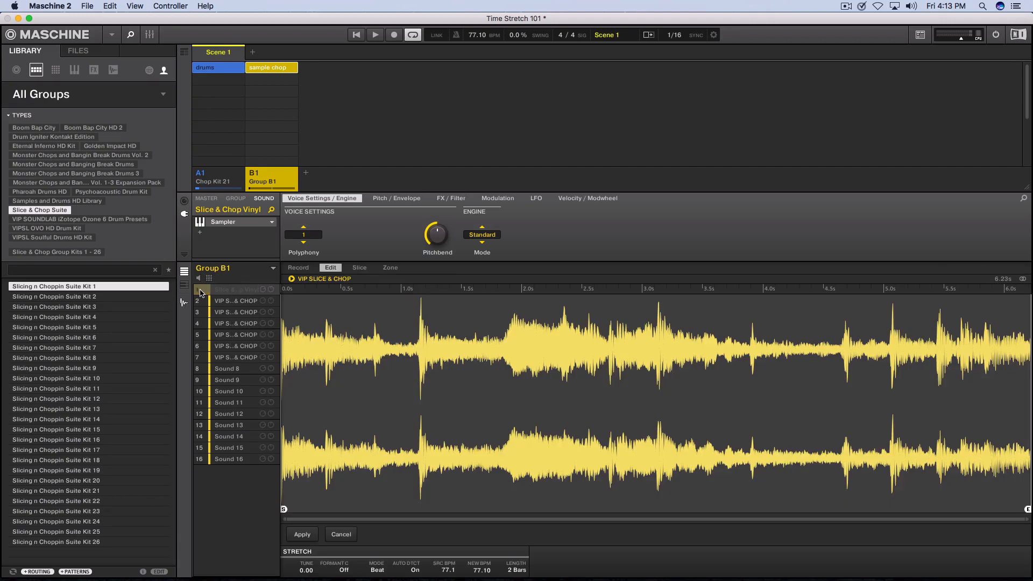
pyautogui.click(225, 303)
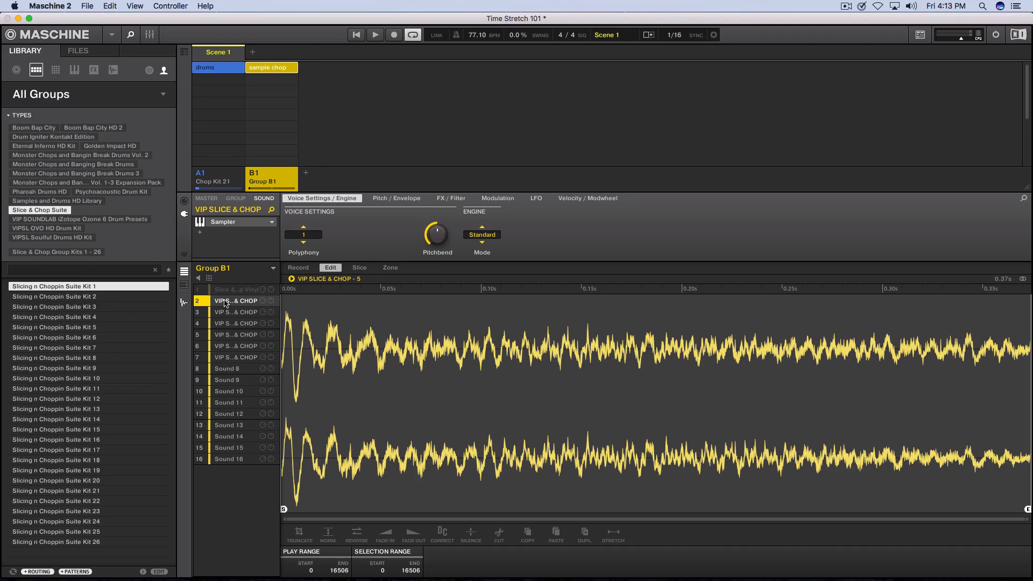
pyautogui.press('space')
pyautogui.press('space')
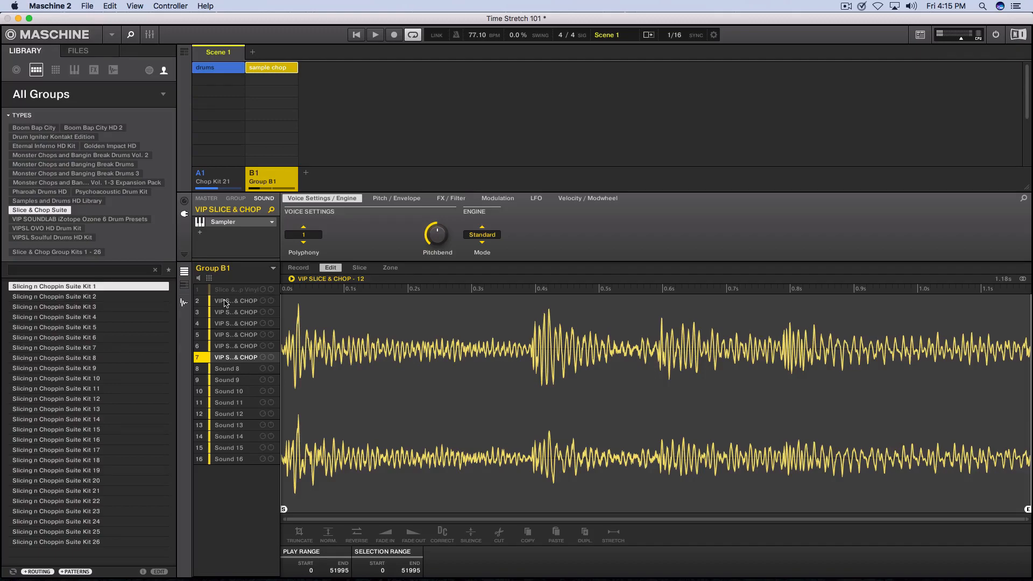
# - Swap Group B1's first two sounds so Slice & Chop Vinyl sits in slot 2, and mute the chop in slot 1
pyautogui.click(237, 301)
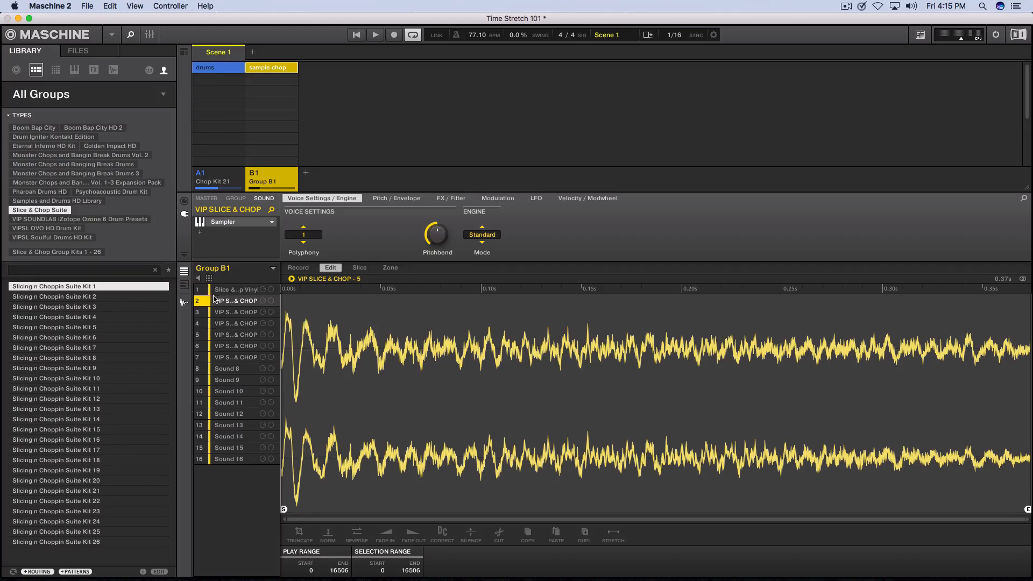
pyautogui.moveTo(226, 290); pyautogui.dragTo(209, 294)
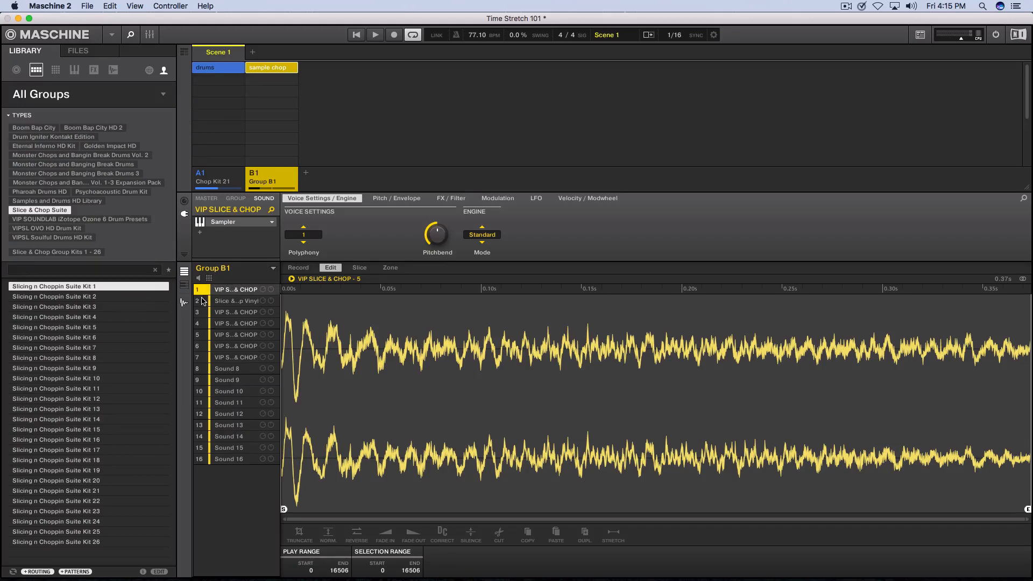
pyautogui.click(218, 300)
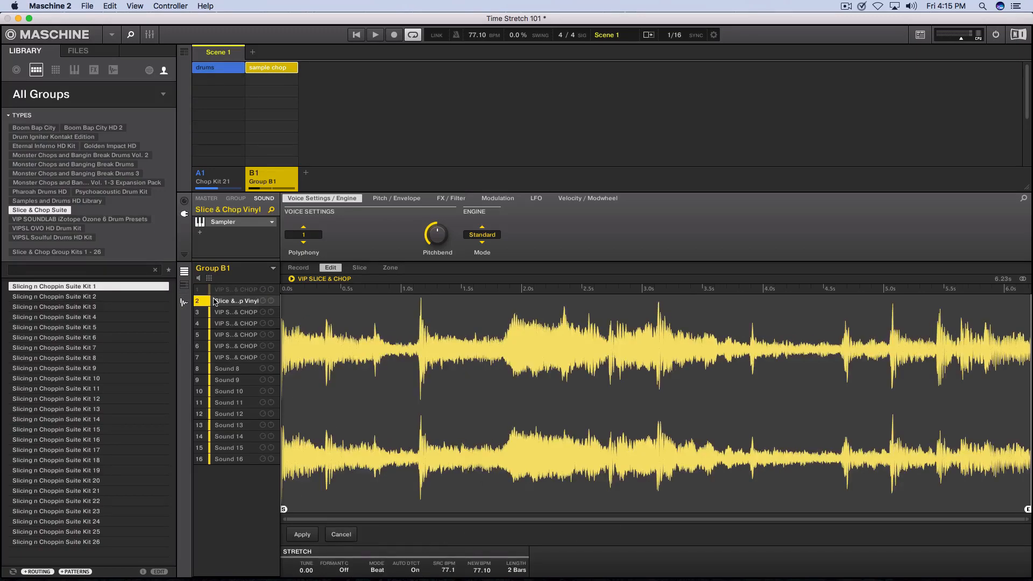
# - Set the end of Slice & Chop Vinyl's play range to 50128 and show Group B1's sounds as a pad grid
pyautogui.click(213, 302)
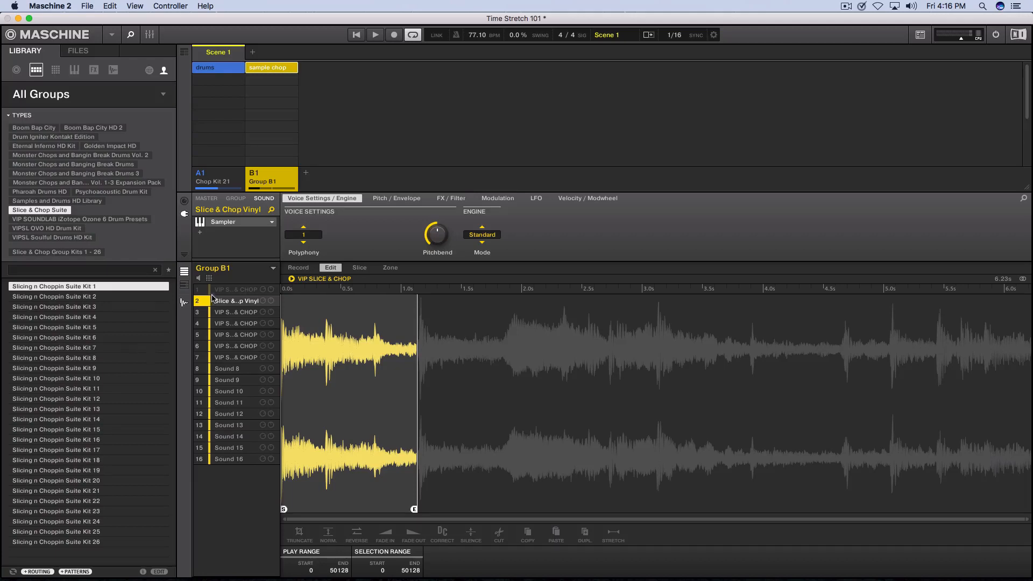
pyautogui.click(210, 278)
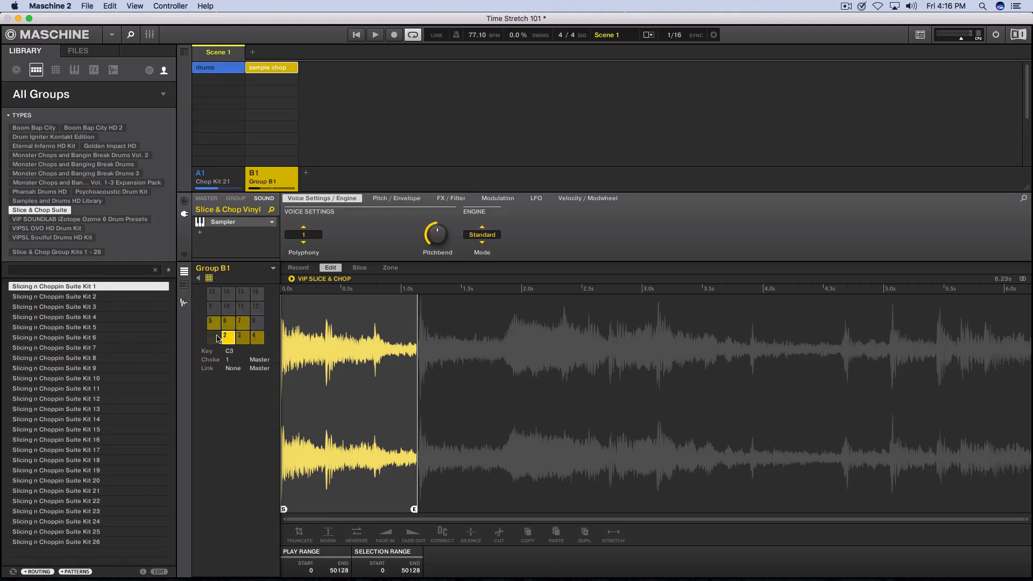
pyautogui.click(184, 303)
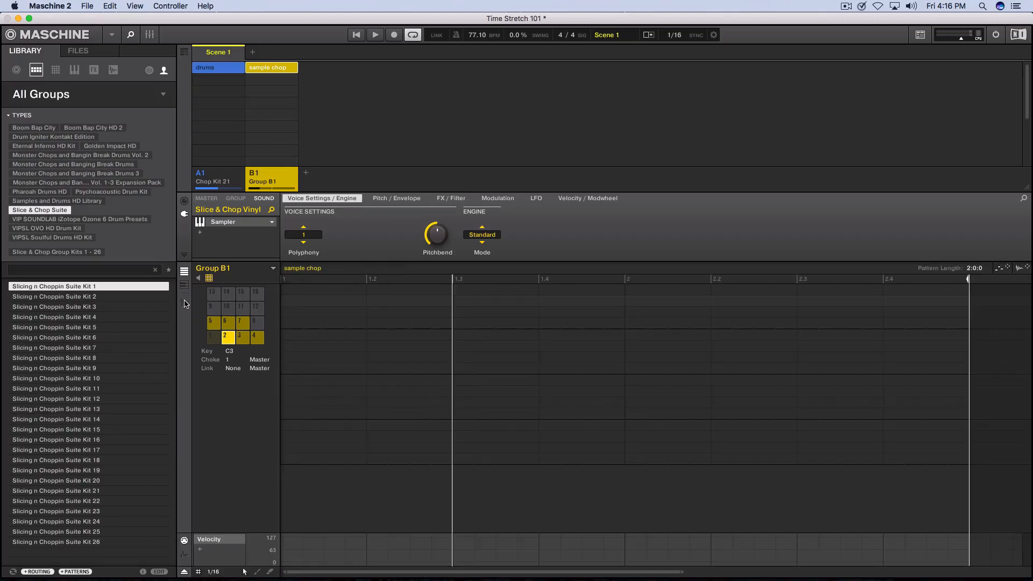
pyautogui.click(184, 304)
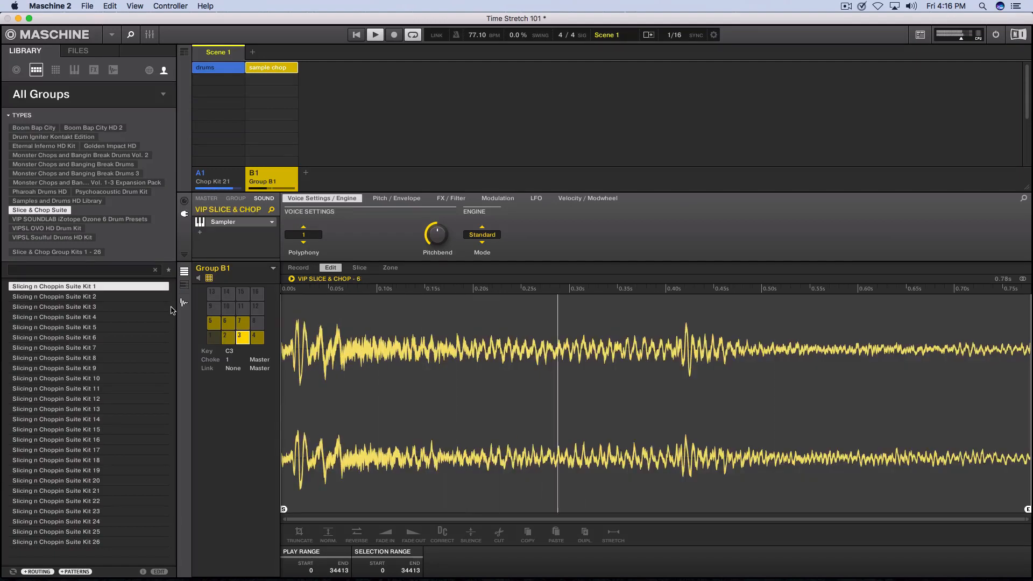
# - Audition Group B1's chops against the drums, including pads 5 and 6, trying a play range end of 39020 for pad 6
pyautogui.press('space')
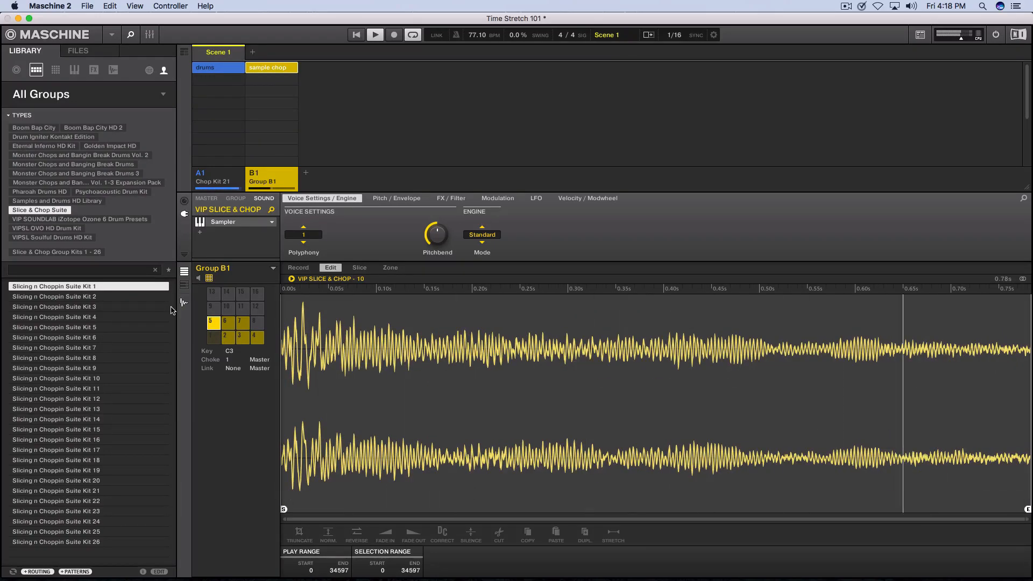
pyautogui.press('space')
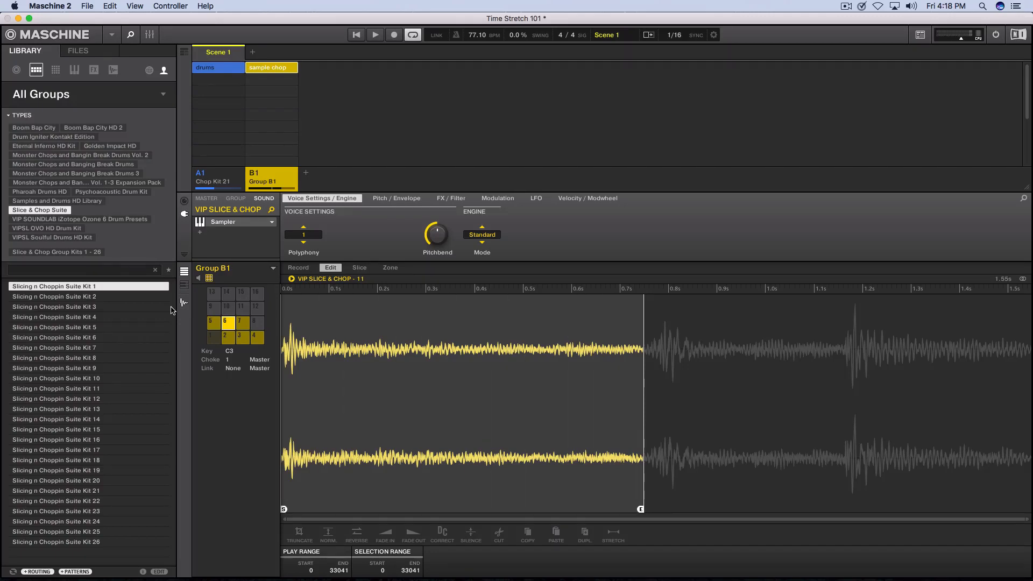
pyautogui.press('space')
pyautogui.press('space')
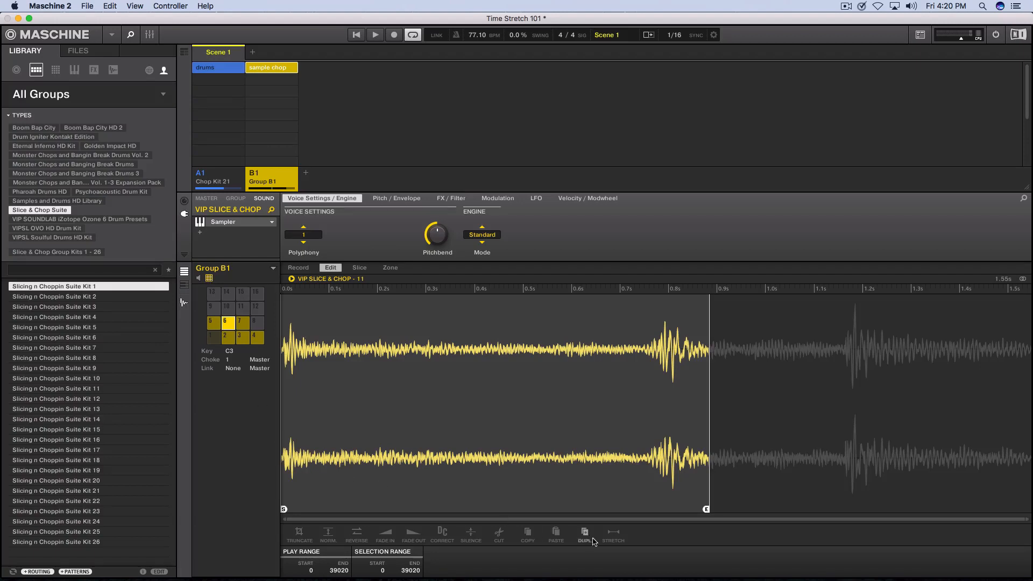
# - Look at the time stretch settings for the chop on pad 6, and shorten its play range to end at 32886
pyautogui.click(621, 538)
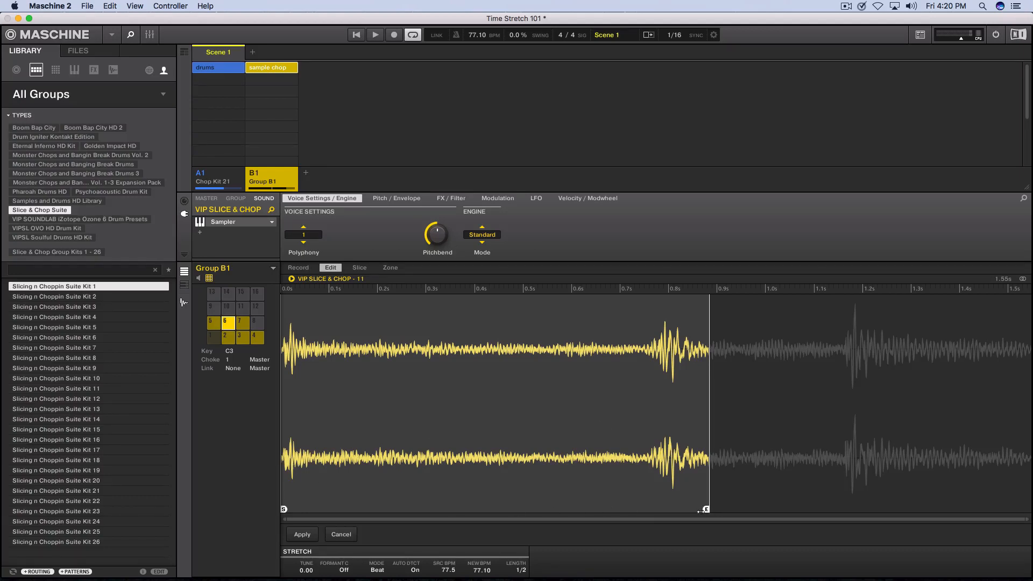
pyautogui.moveTo(701, 511)
pyautogui.mouseDown()
pyautogui.moveTo(673, 510)
pyautogui.moveTo(690, 509)
pyautogui.mouseUp()
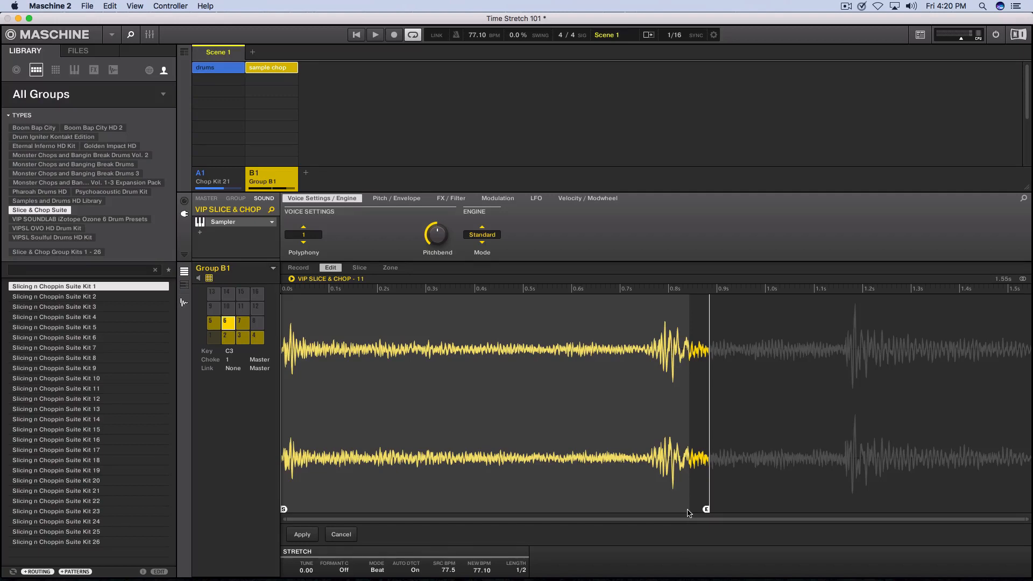
pyautogui.click(688, 510)
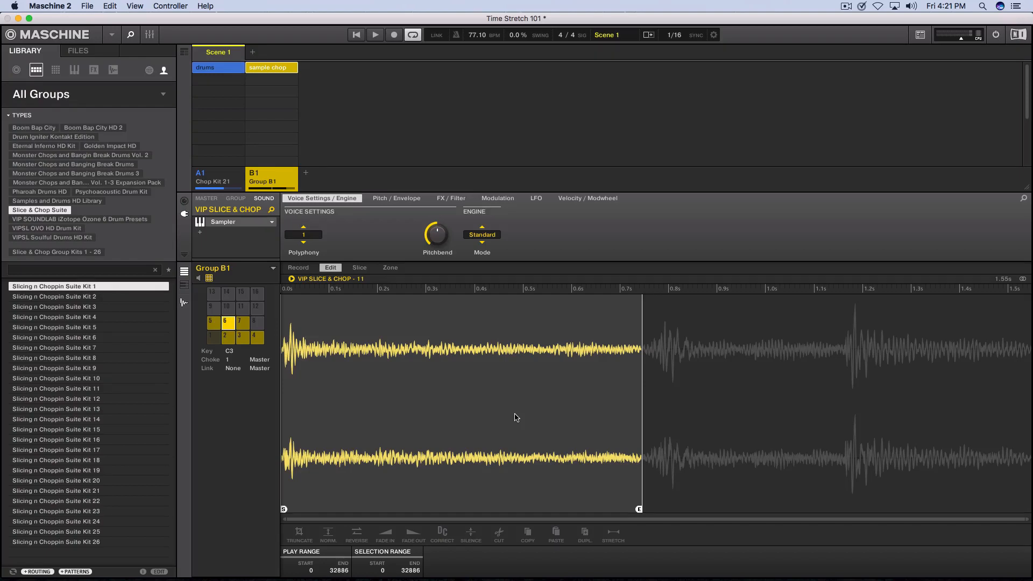
# - Add the Apple AUNewPitch effect to Group B1's plug-in chain at group level
pyautogui.click(236, 199)
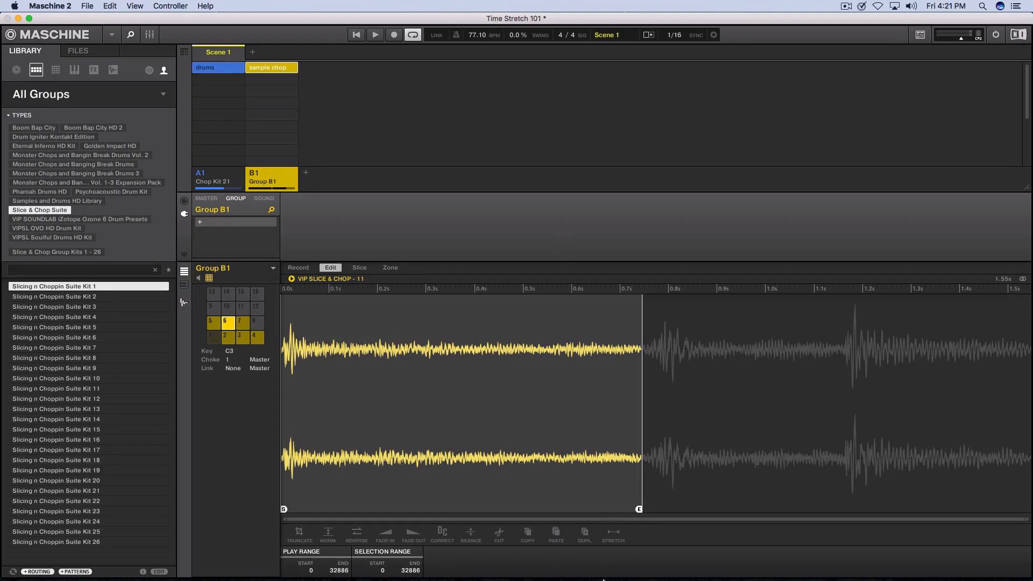
pyautogui.moveTo(619, 576)
pyautogui.click(199, 222)
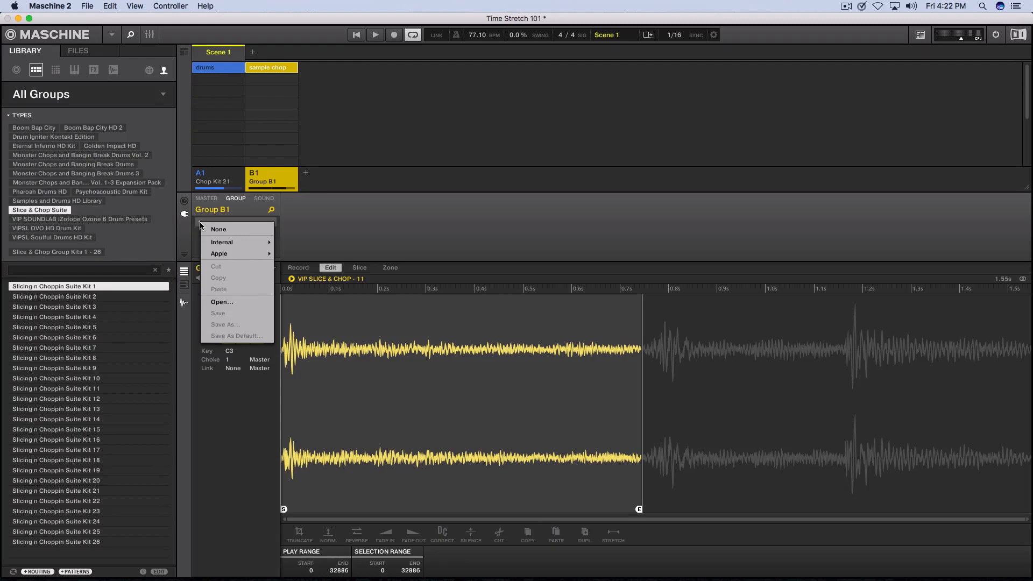
pyautogui.moveTo(223, 254)
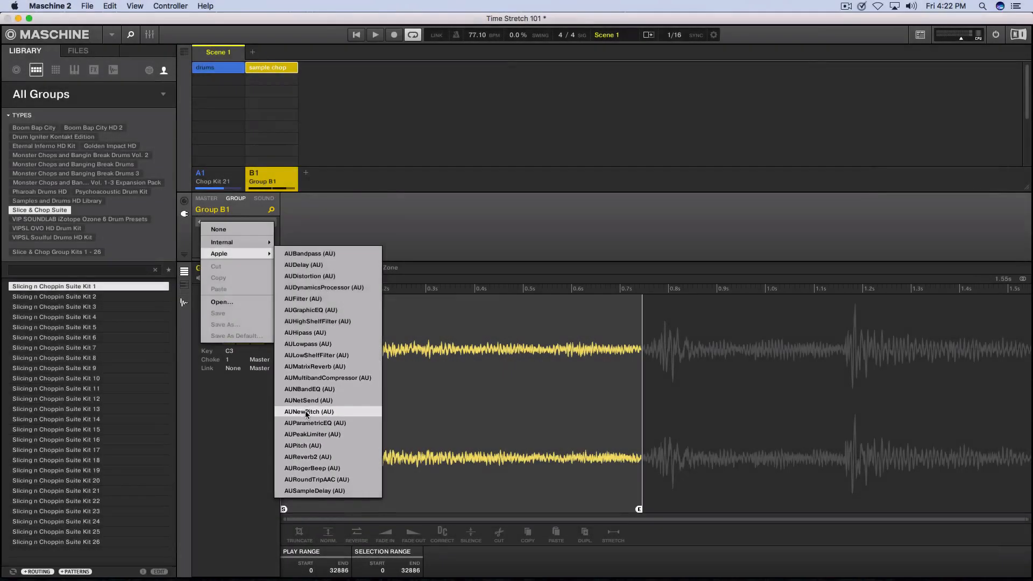
pyautogui.click(305, 411)
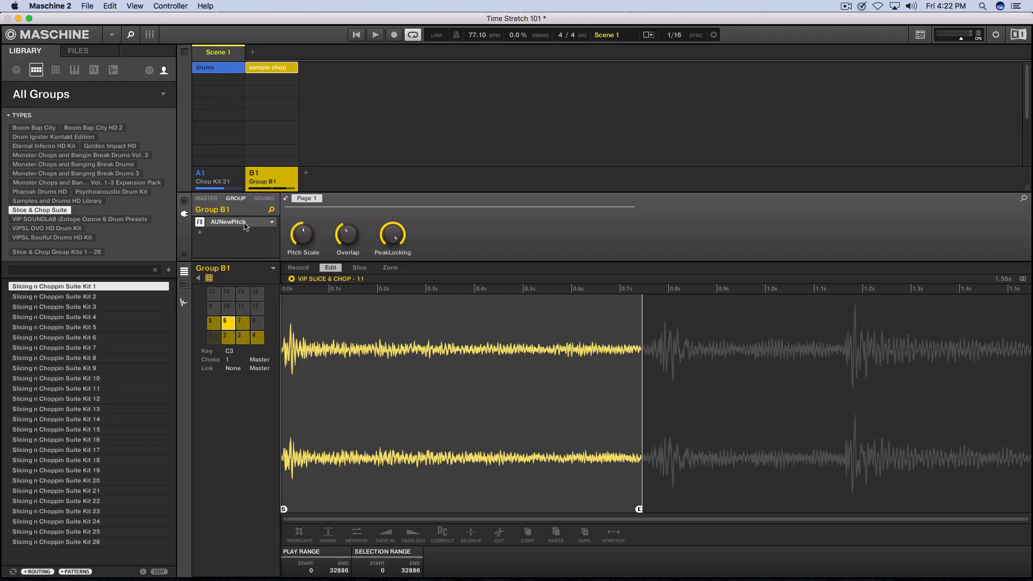
pyautogui.moveTo(303, 231)
# - Switch Group B1's sounds from the pad grid to the list, and look at Slice & Chop Vinyl's waveform
pyautogui.press('super+e')
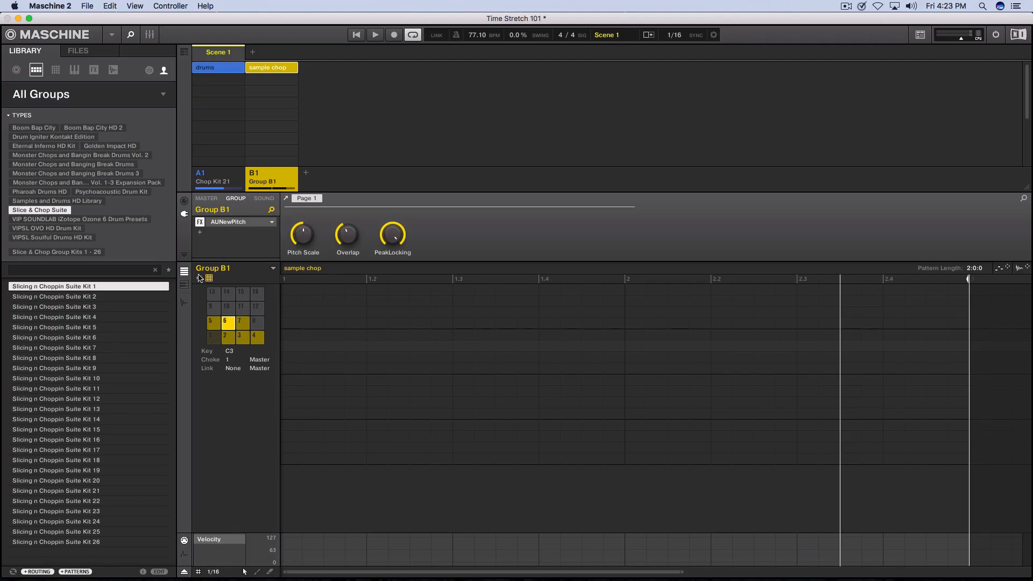
pyautogui.click(185, 304)
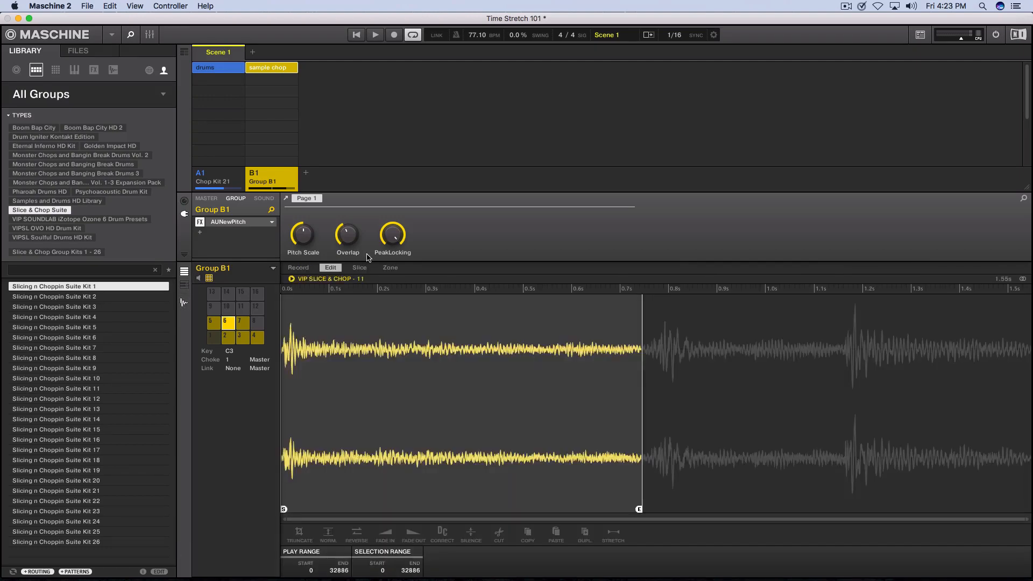
pyautogui.click(210, 279)
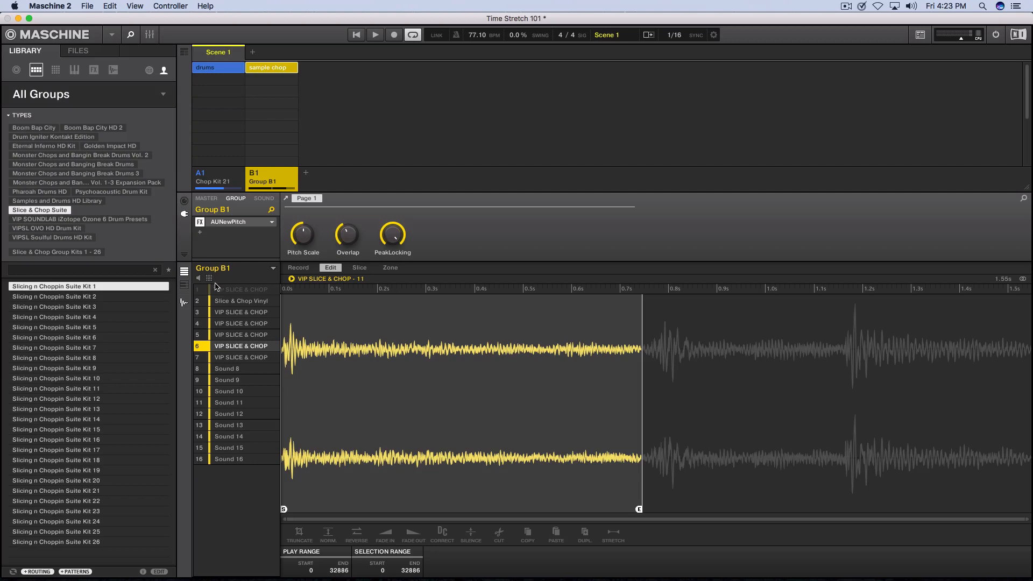
pyautogui.moveTo(240, 299)
pyautogui.press('super+e')
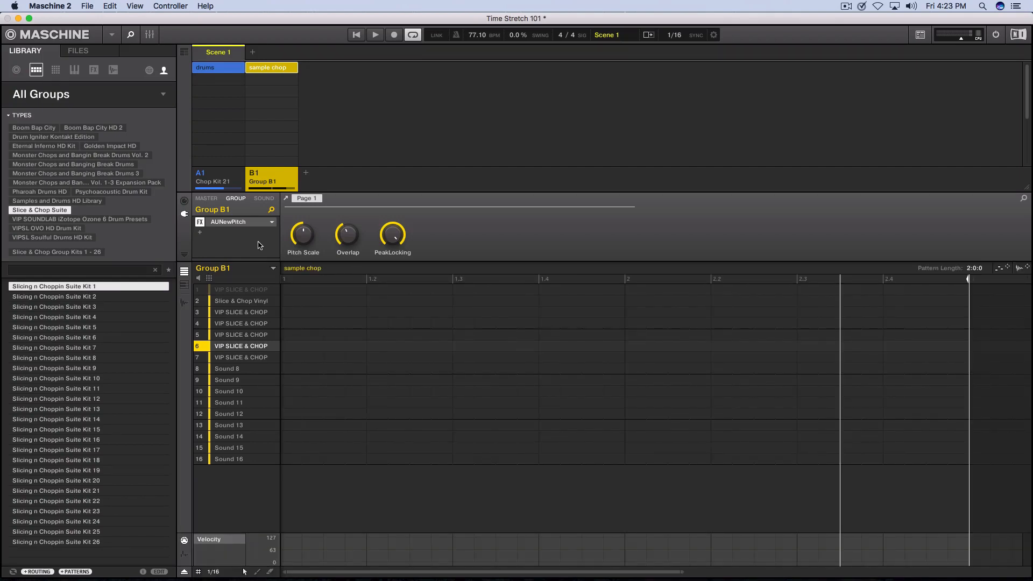
pyautogui.click(184, 303)
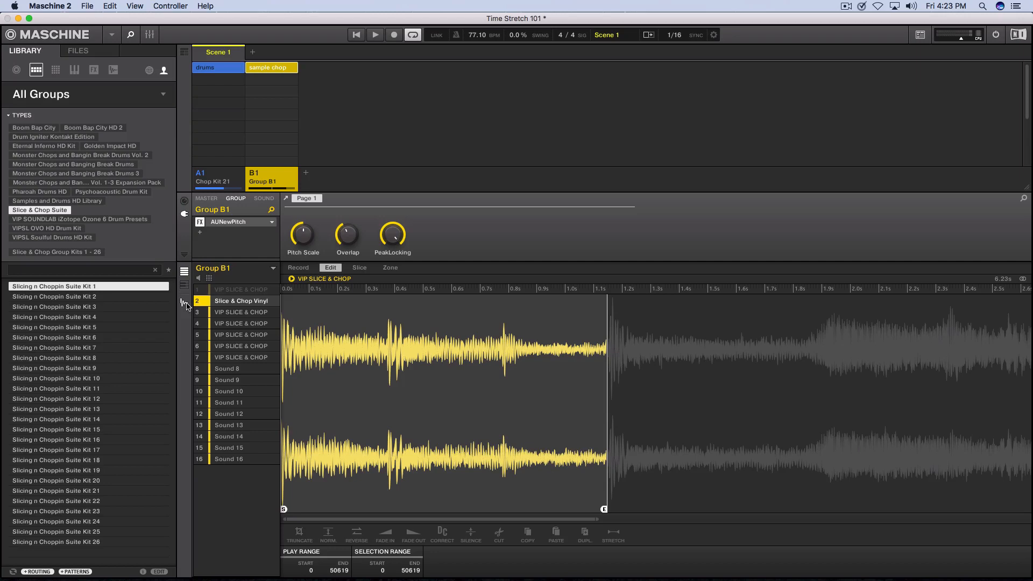
pyautogui.click(185, 304)
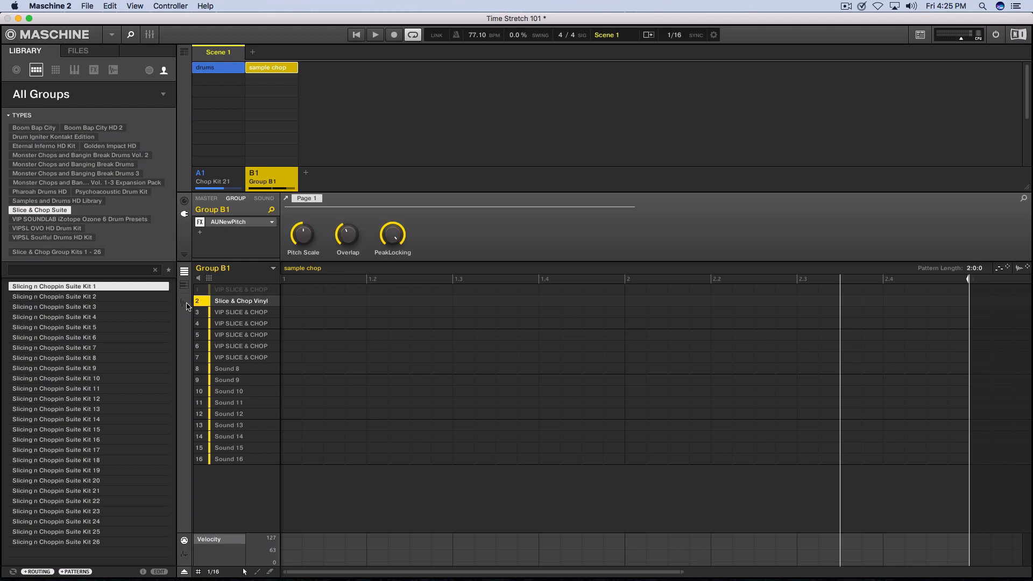
# - Audition Group B1's chops over the playing drums, checking the waveforms in the sample editor, and return to the pattern view
pyautogui.press('space')
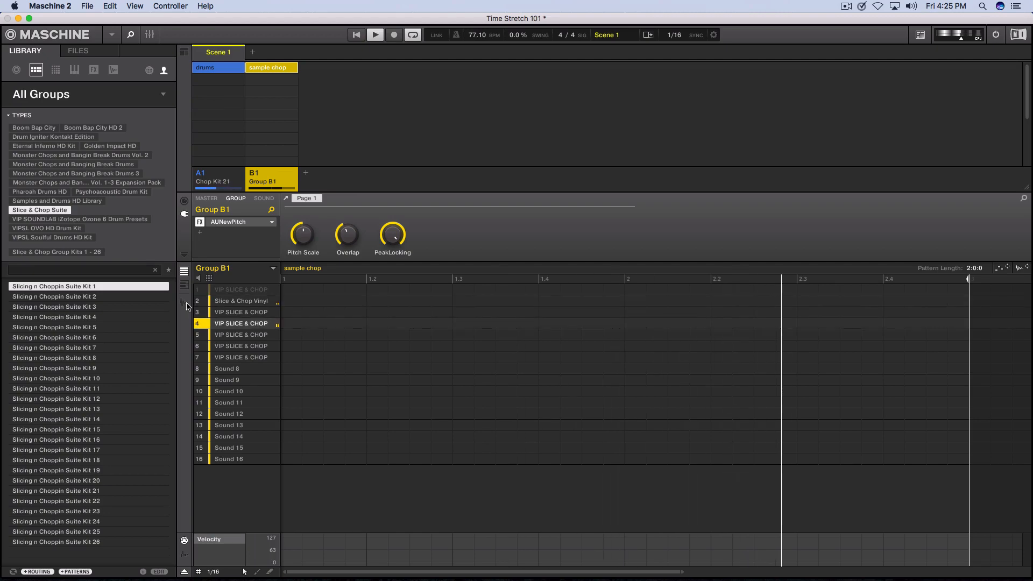
pyautogui.click(185, 304)
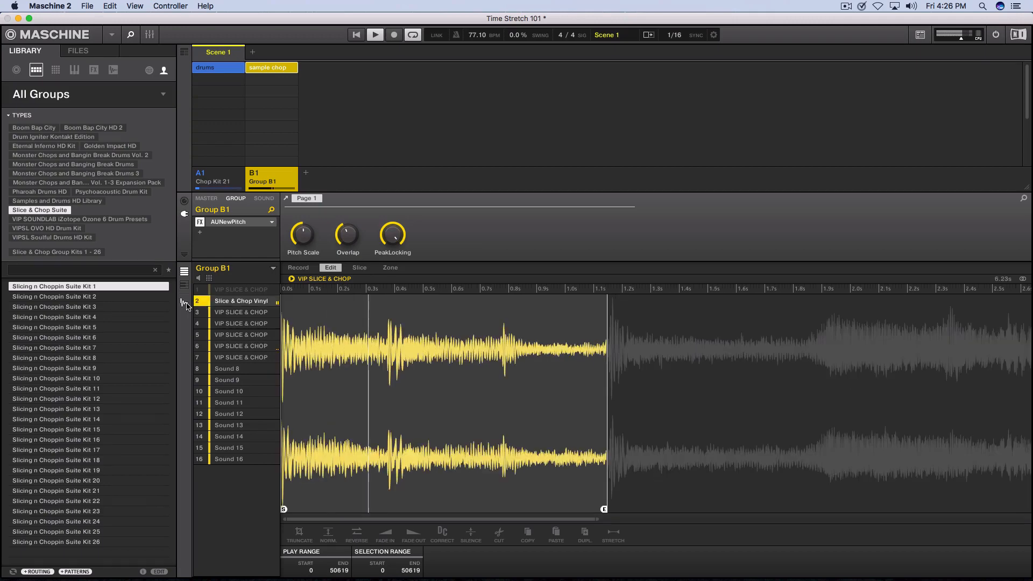
pyautogui.press('space')
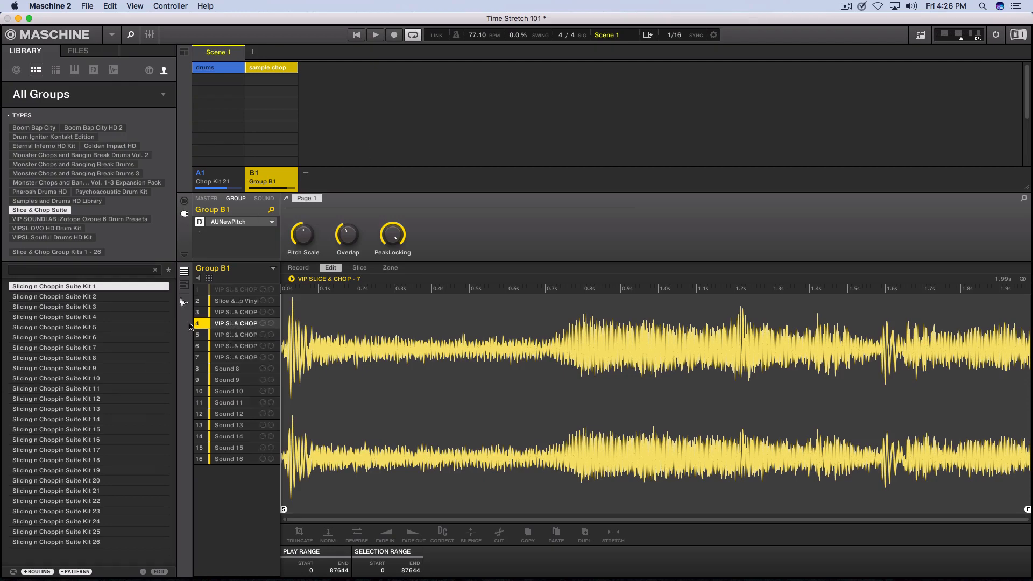
pyautogui.click(184, 303)
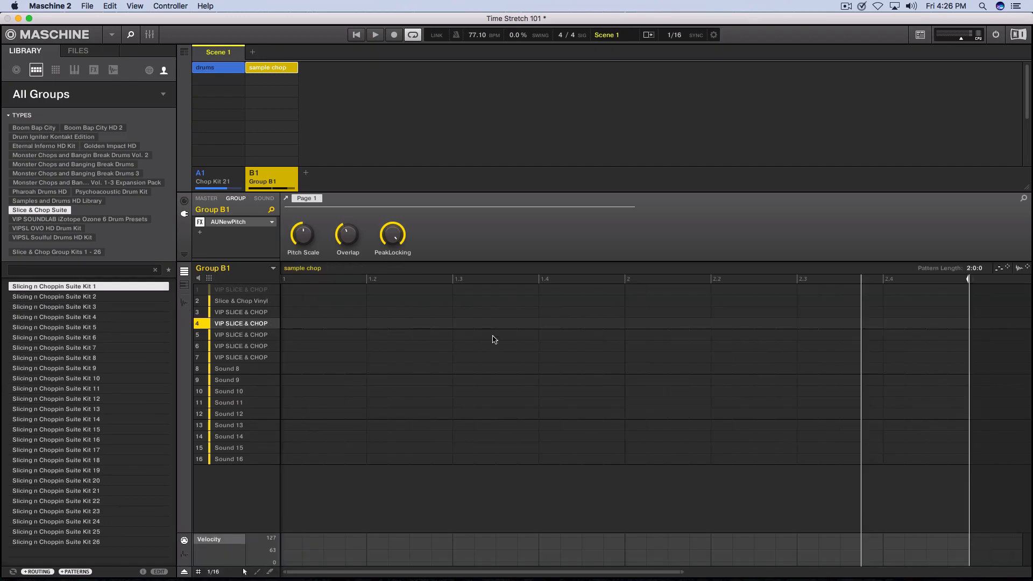
# - Create three more empty patterns for Group B1 and two for Chop Kit 21, and reactivate the sample chop and drums patterns
pyautogui.click(217, 87)
pyautogui.click(261, 81)
pyautogui.click(272, 81)
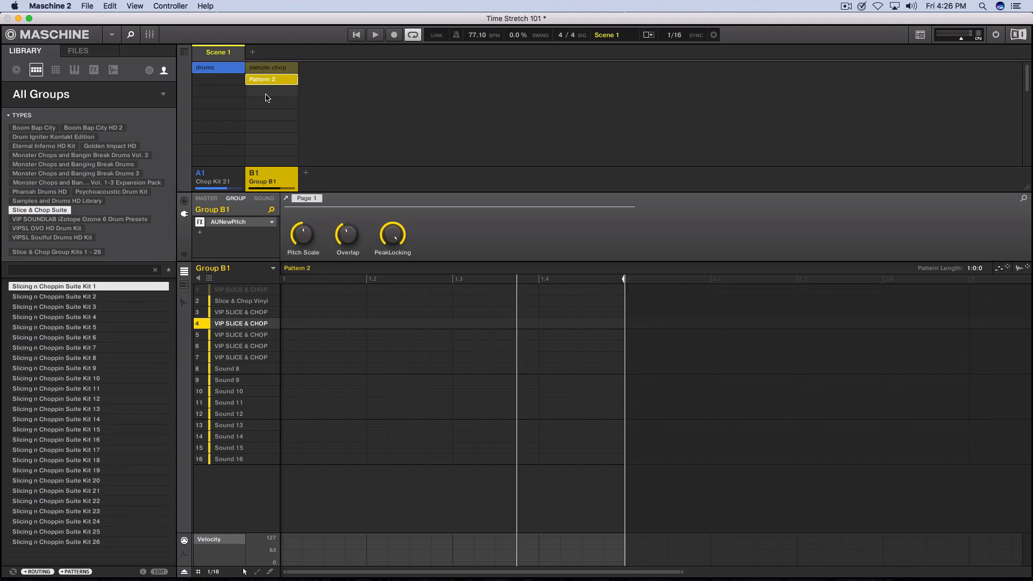
pyautogui.click(268, 94)
pyautogui.click(266, 103)
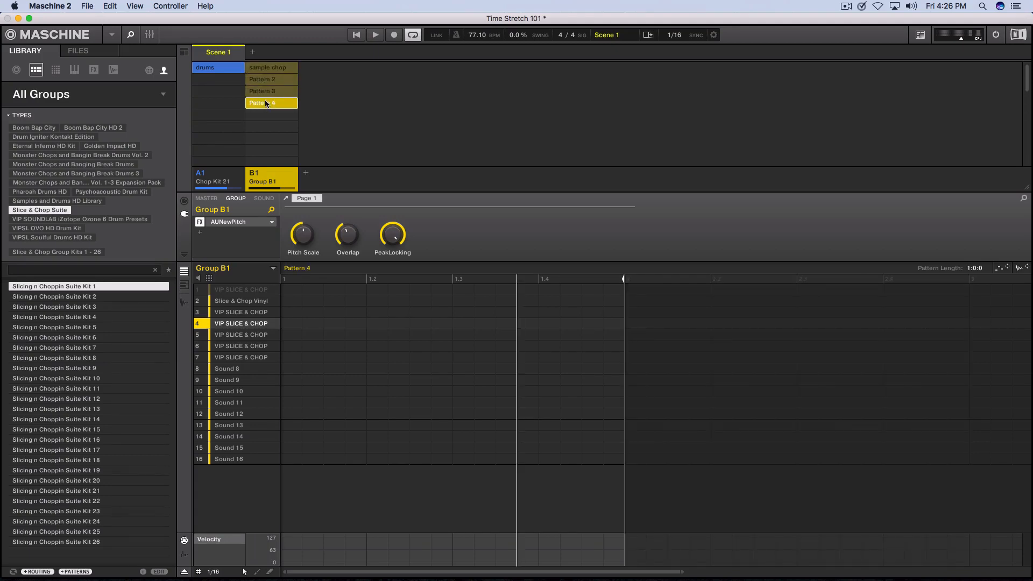
pyautogui.click(235, 80)
pyautogui.click(232, 96)
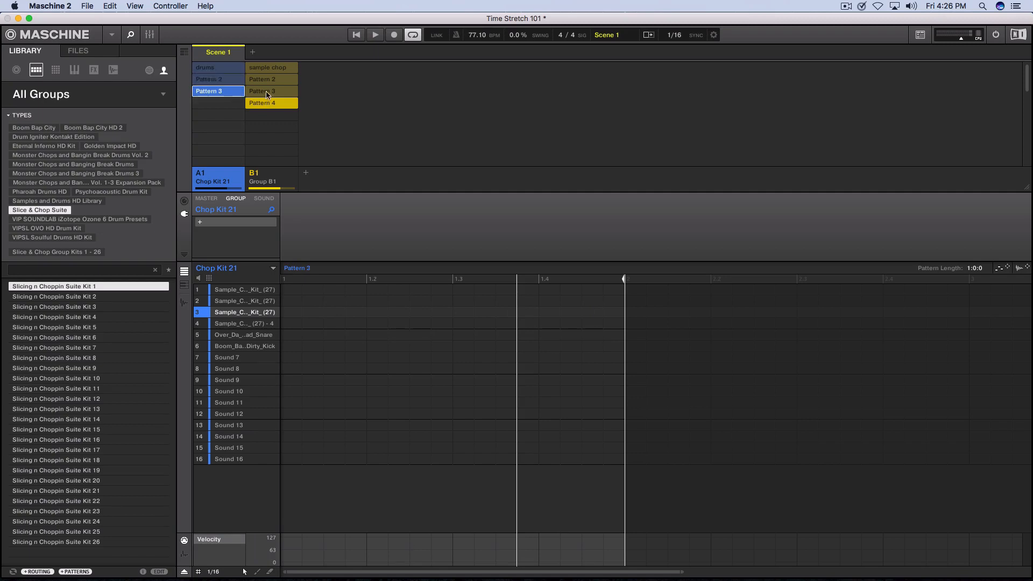
pyautogui.click(285, 72)
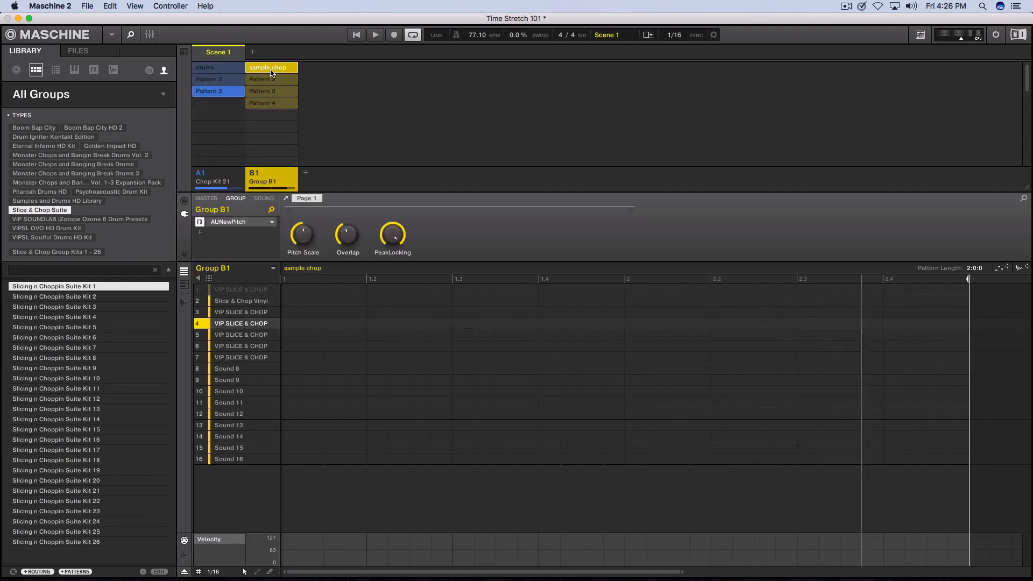
pyautogui.click(202, 69)
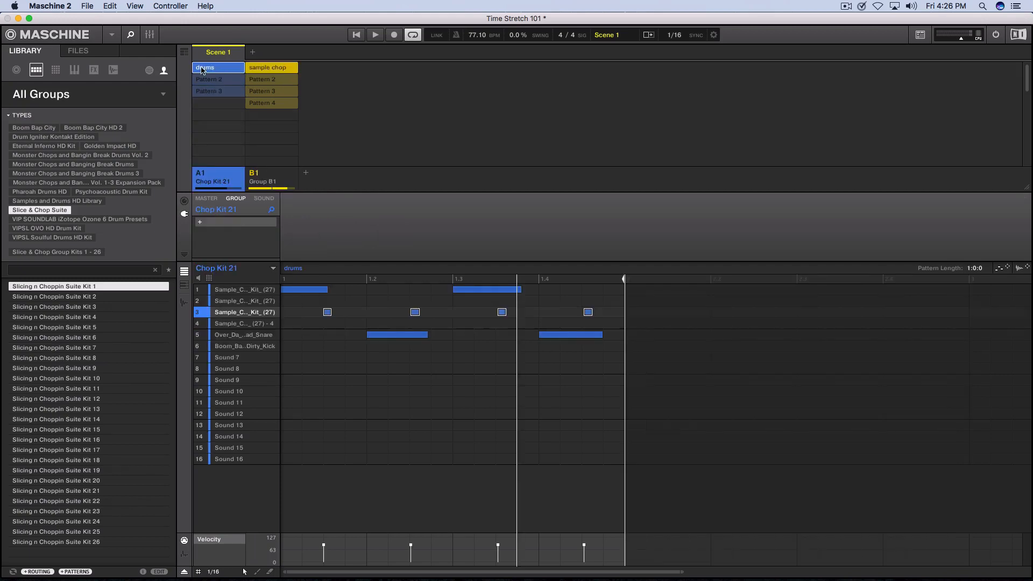
# - Append Scene 1 to the arrangement, check it on the song timeline, and return to the scene and pattern overview
pyautogui.click(187, 54)
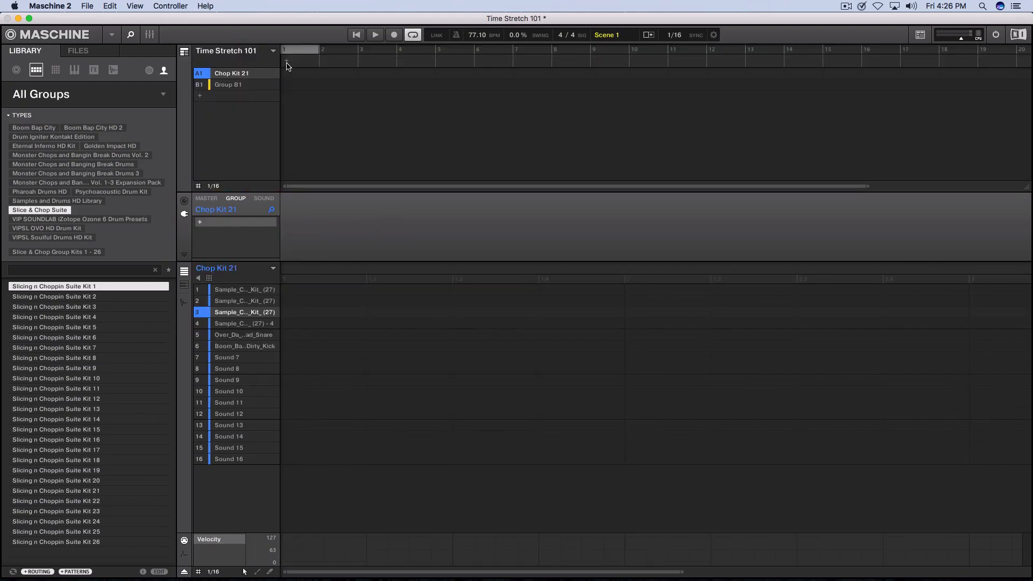
pyautogui.click(184, 52)
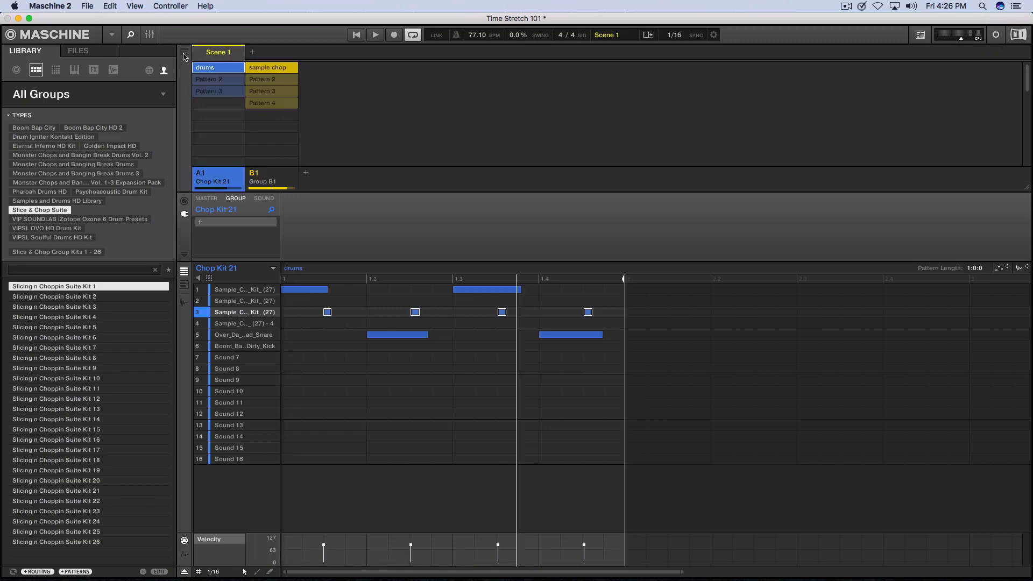
pyautogui.rightClick(215, 57)
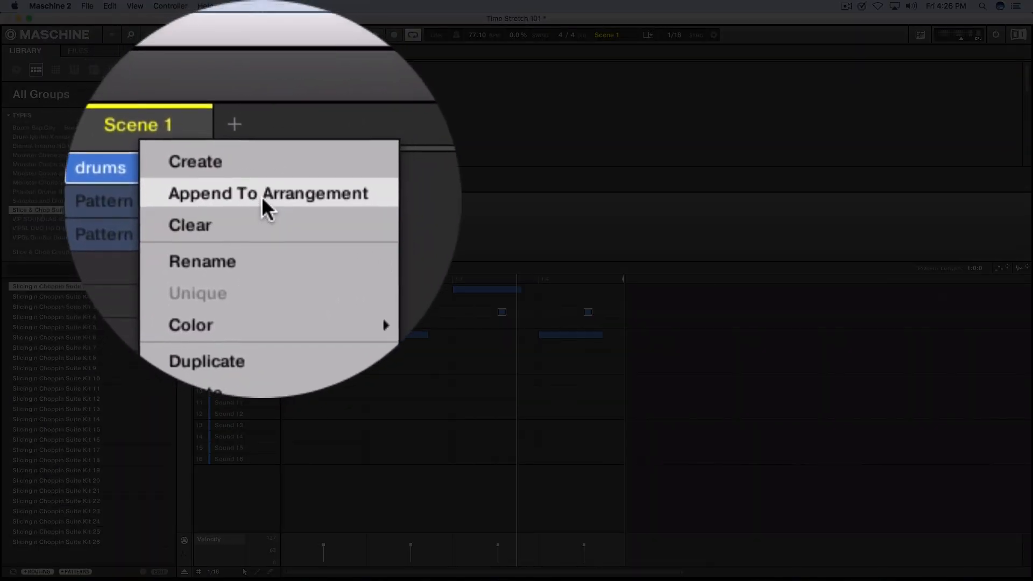
pyautogui.click(264, 160)
pyautogui.click(184, 52)
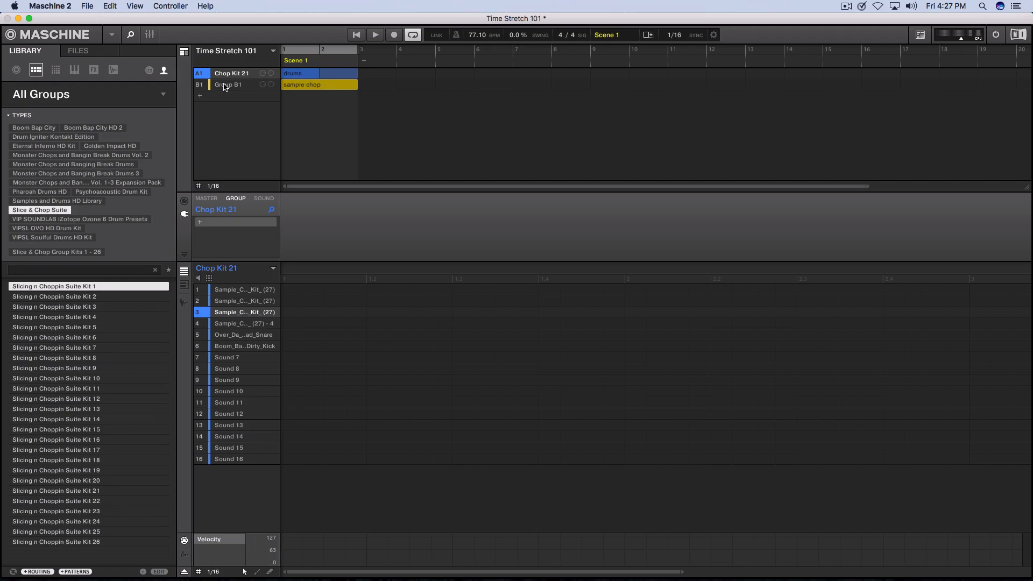
pyautogui.click(184, 54)
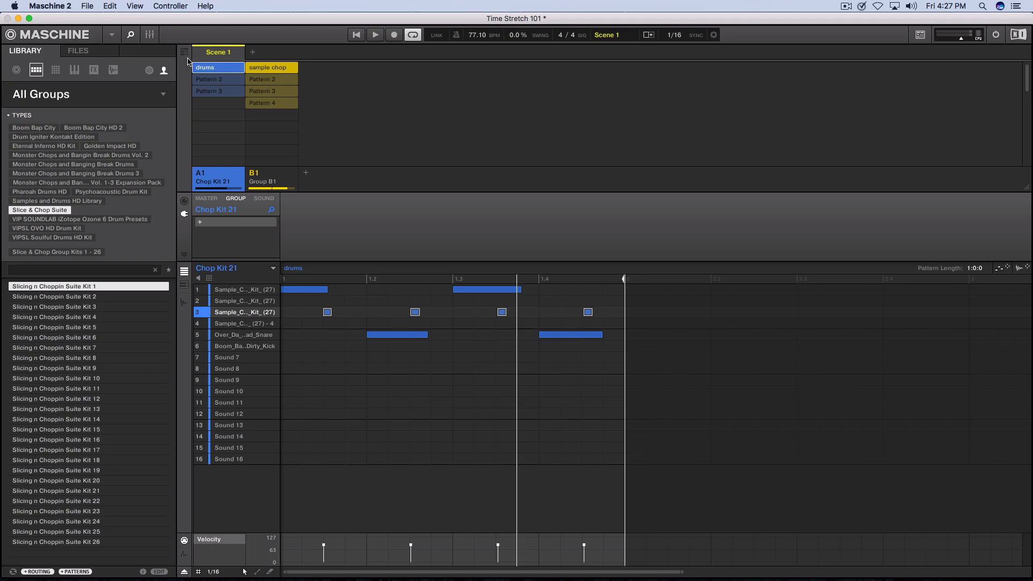
# - Copy all notes of the drums pattern into Chop Kit 21's Pattern 2 and shift them to the pattern's start
pyautogui.click(215, 81)
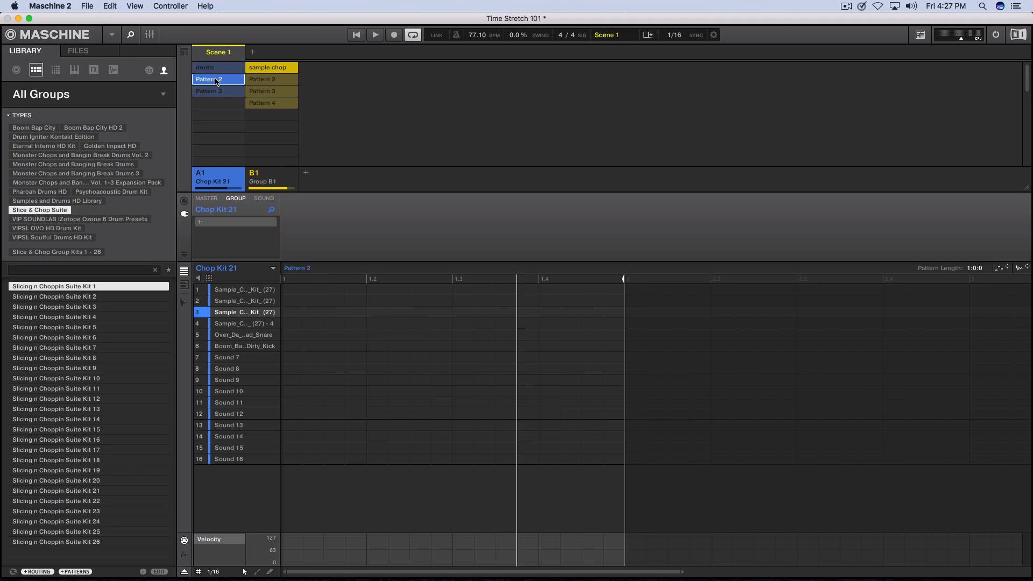
pyautogui.click(220, 69)
pyautogui.moveTo(592, 362); pyautogui.dragTo(272, 241)
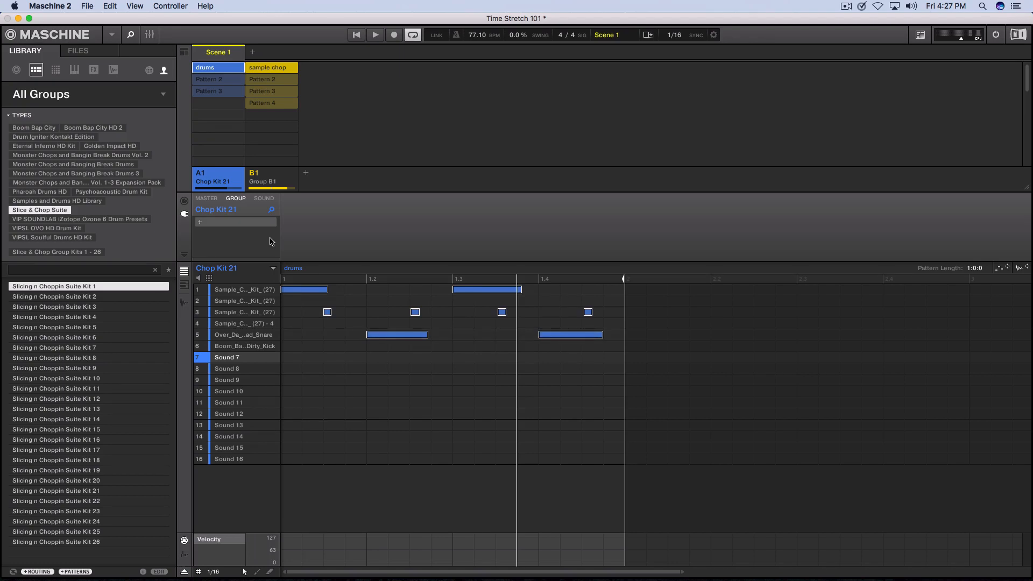
pyautogui.press('x')
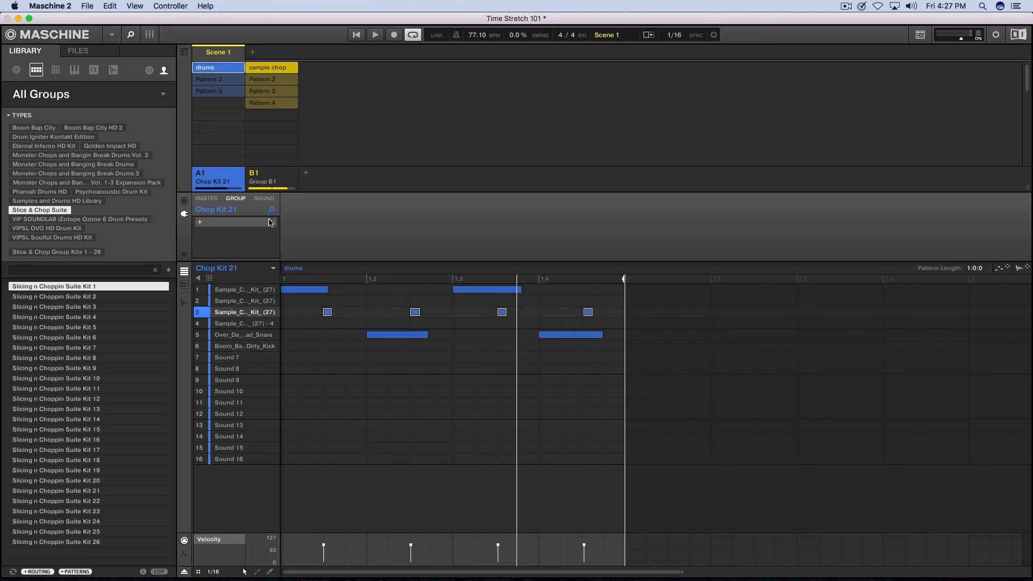
pyautogui.click(226, 84)
pyautogui.click(295, 301)
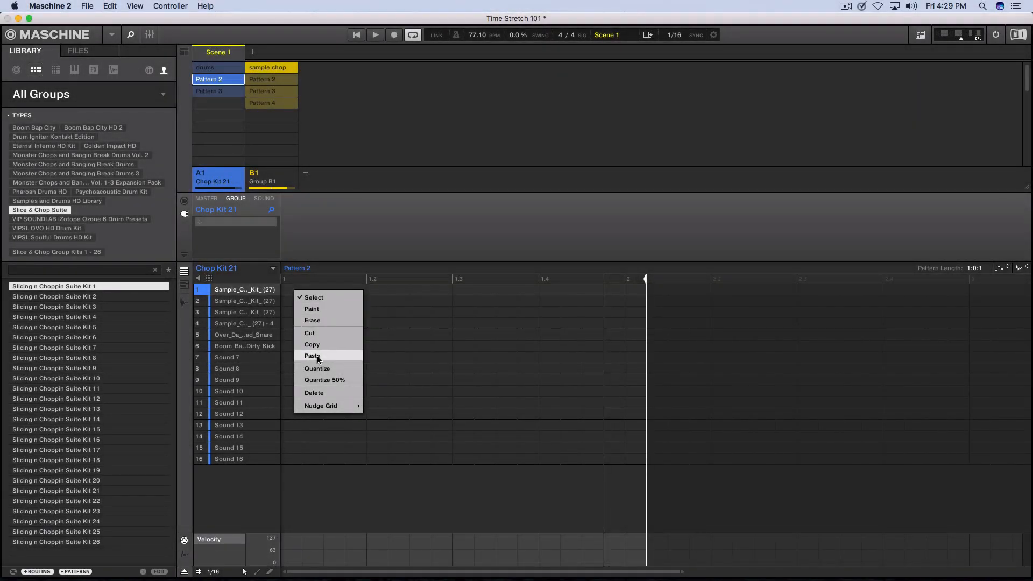
pyautogui.click(319, 360)
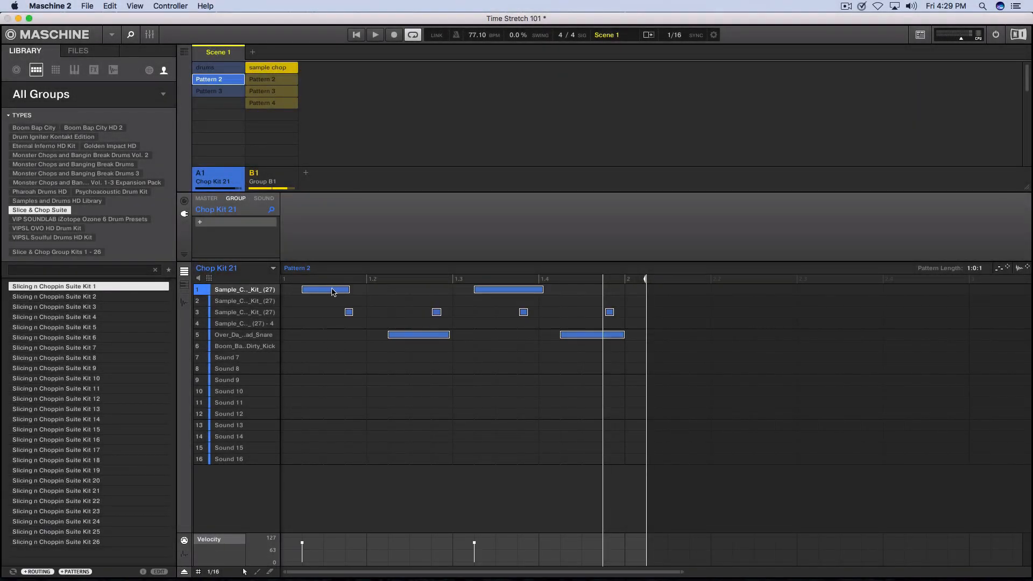
pyautogui.moveTo(332, 292); pyautogui.dragTo(312, 290)
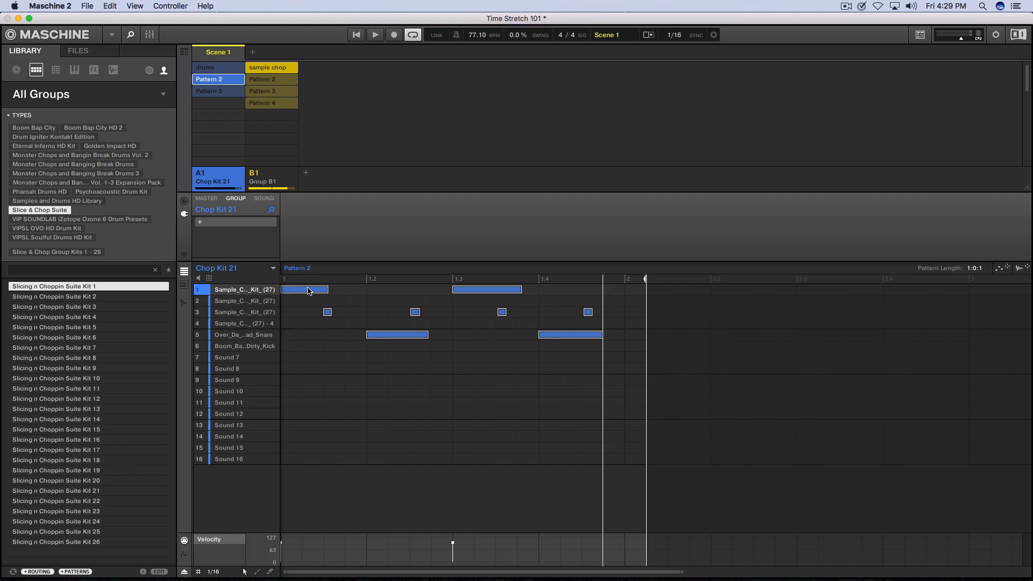
# - Delete the second snare note, on beat 4, from Chop Kit 21's Pattern 2 and compare the pattern with drums
pyautogui.click(355, 298)
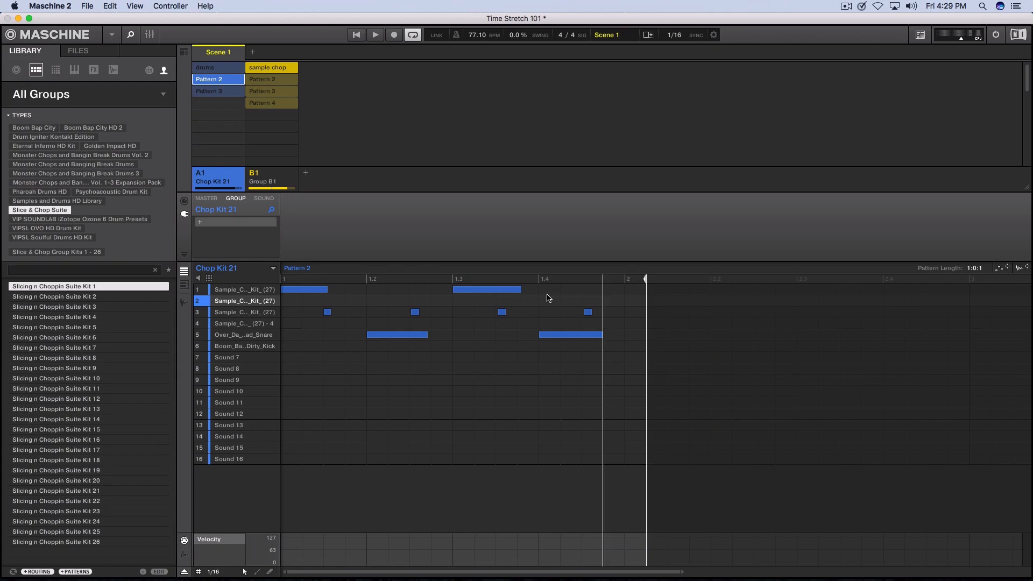
pyautogui.doubleClick(556, 338)
pyautogui.click(229, 69)
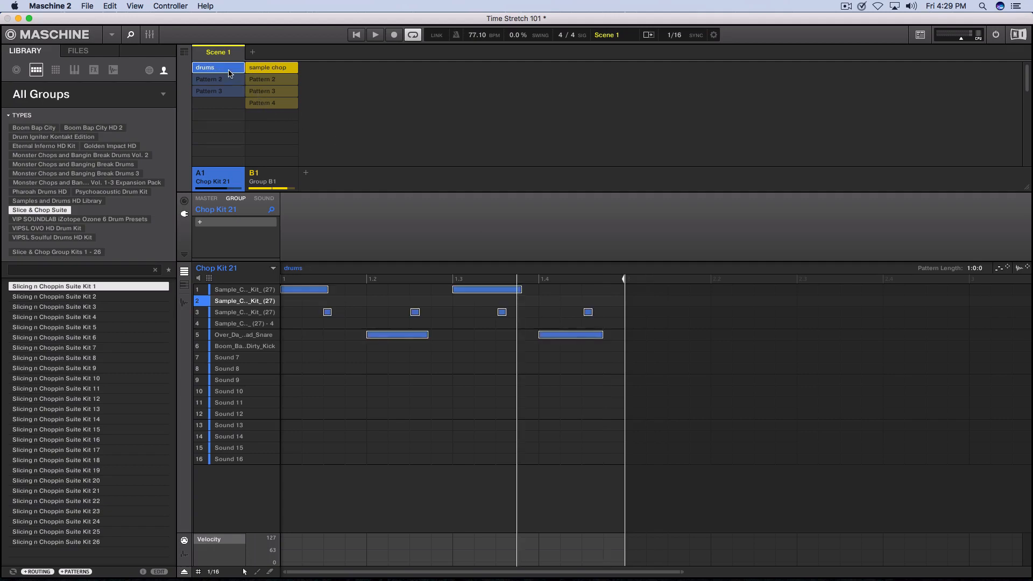
pyautogui.click(223, 81)
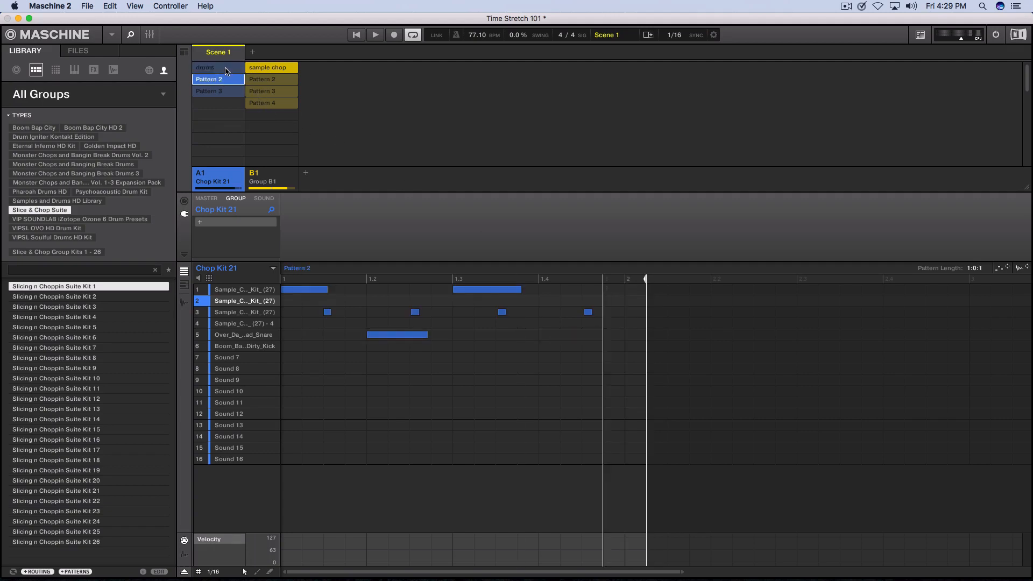
pyautogui.click(224, 70)
pyautogui.click(222, 79)
pyautogui.click(224, 68)
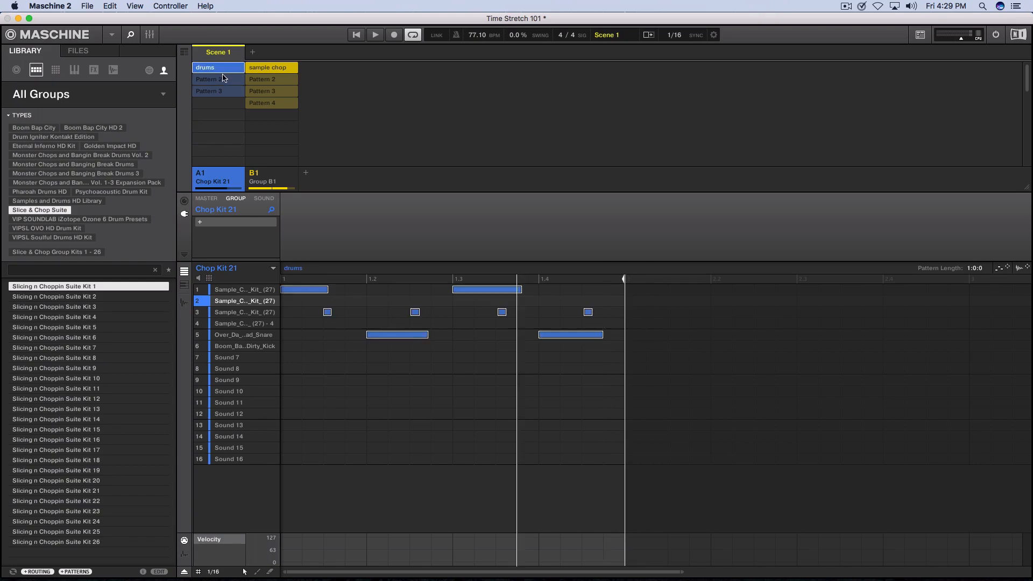
pyautogui.click(223, 79)
pyautogui.click(225, 69)
pyautogui.click(225, 80)
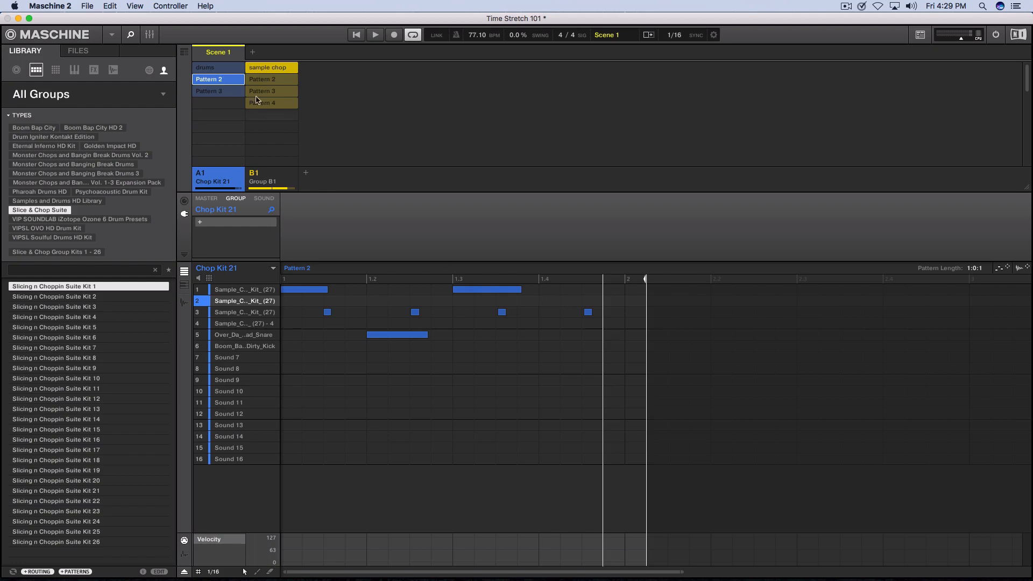
# - Switch Scene 1's Chop Kit 21 back to the drums pattern and compare it in the song timeline and scene overview
pyautogui.click(184, 51)
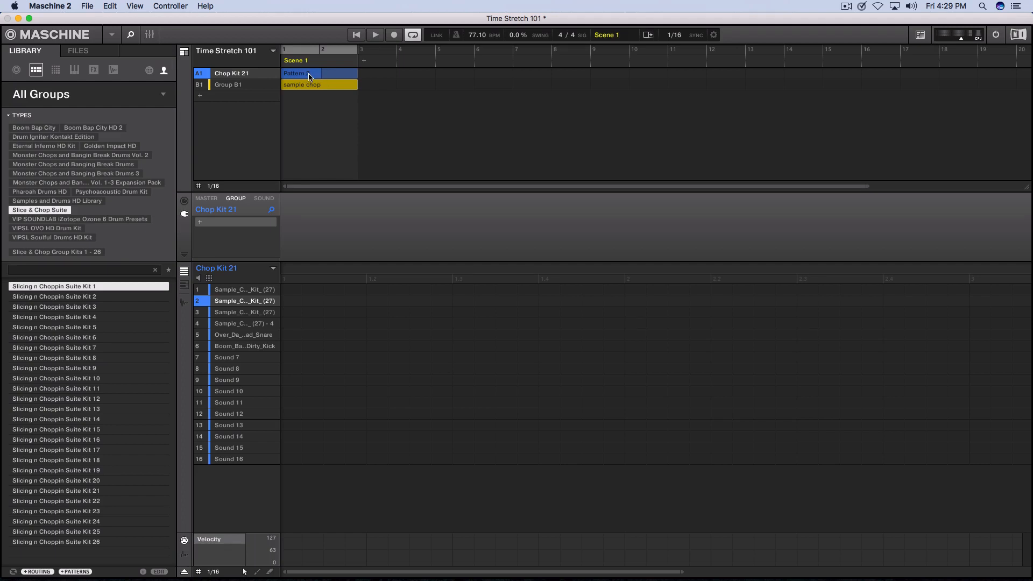
pyautogui.click(184, 52)
pyautogui.click(232, 69)
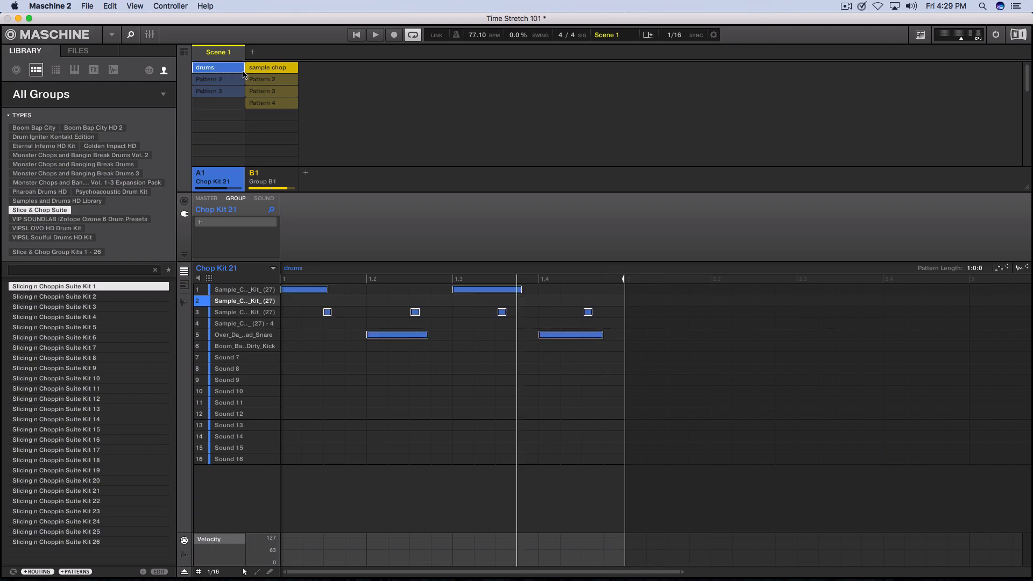
pyautogui.click(185, 53)
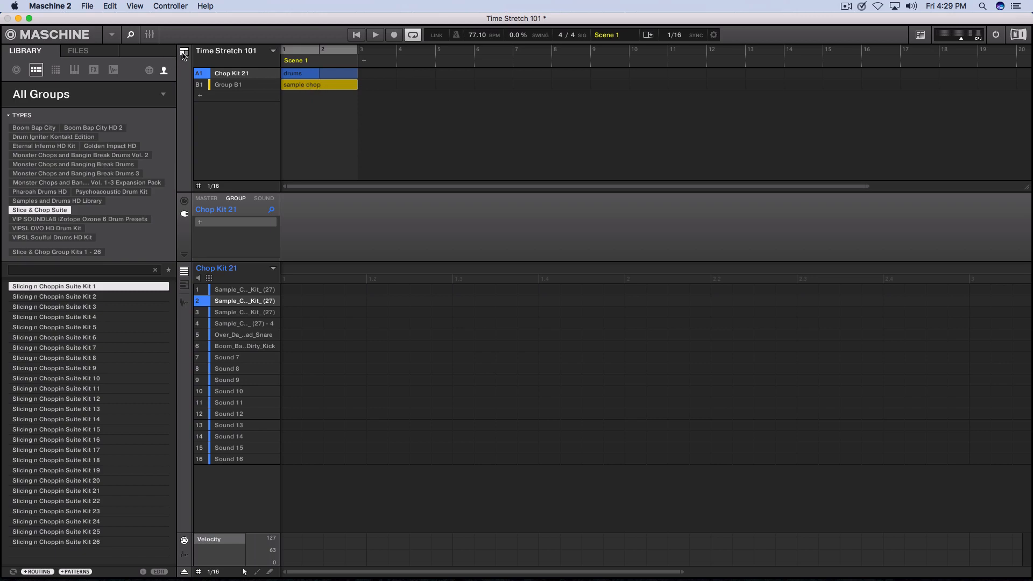
pyautogui.click(185, 53)
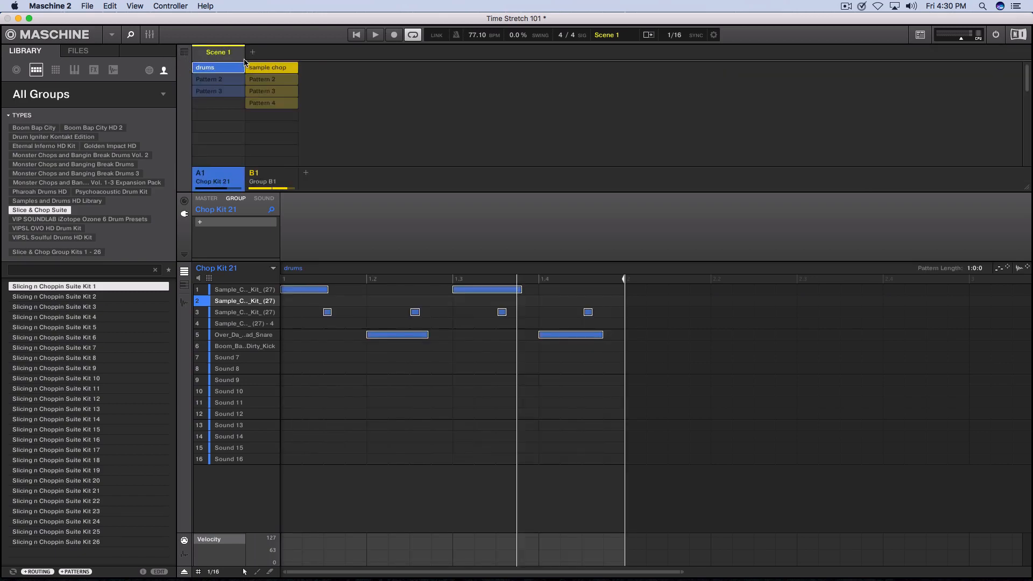
pyautogui.click(184, 53)
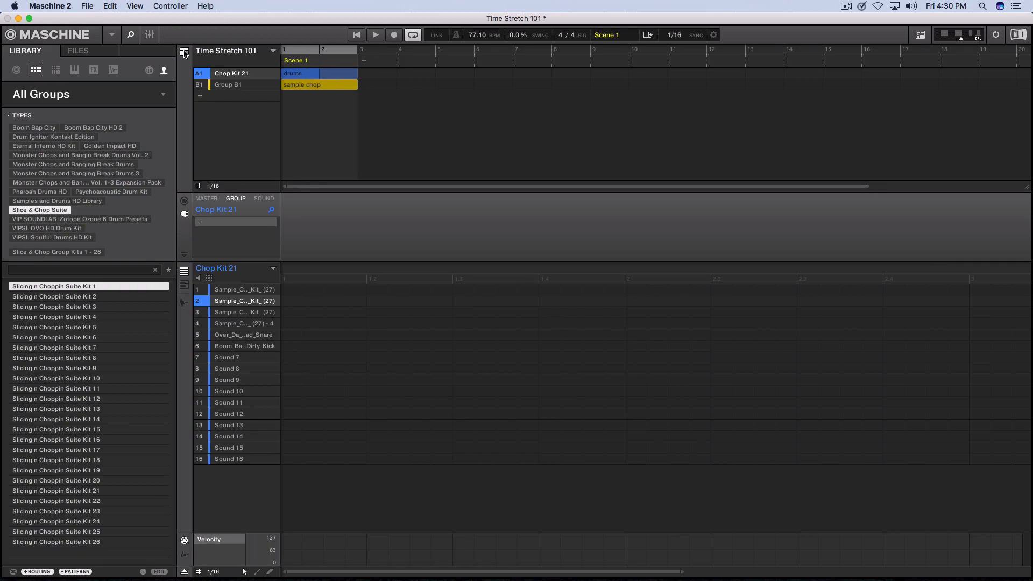
pyautogui.click(185, 53)
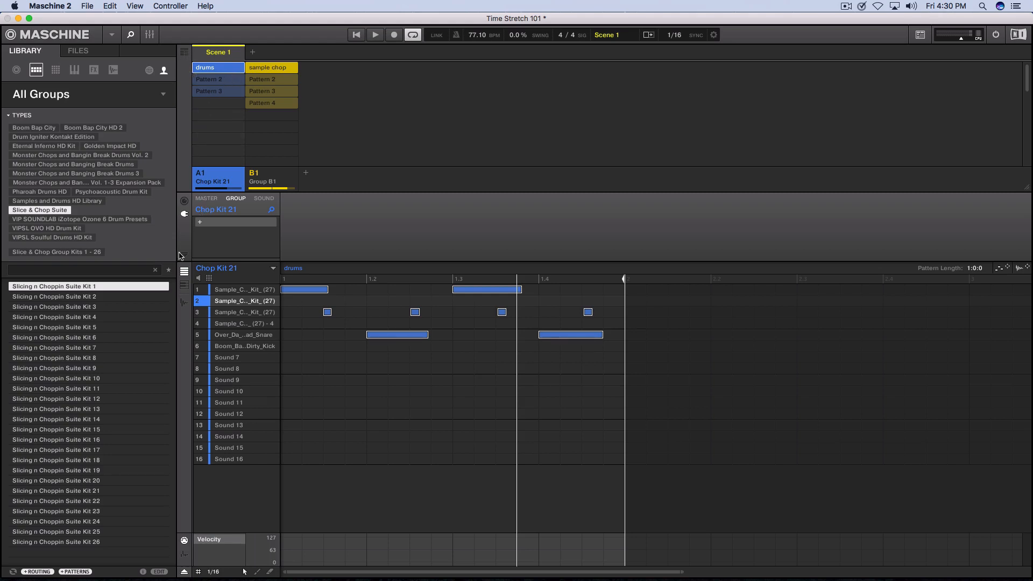
pyautogui.click(260, 199)
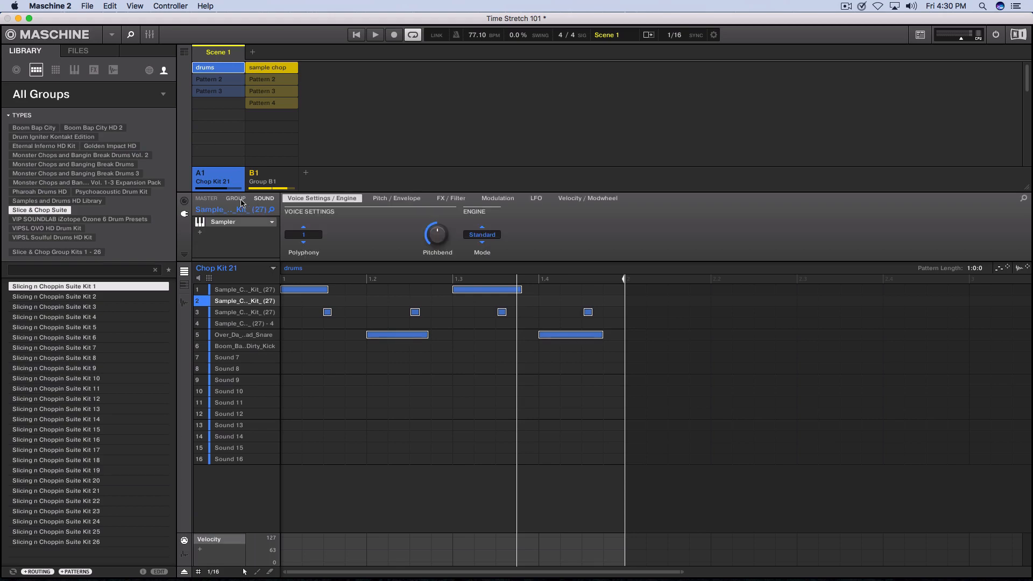
pyautogui.click(236, 199)
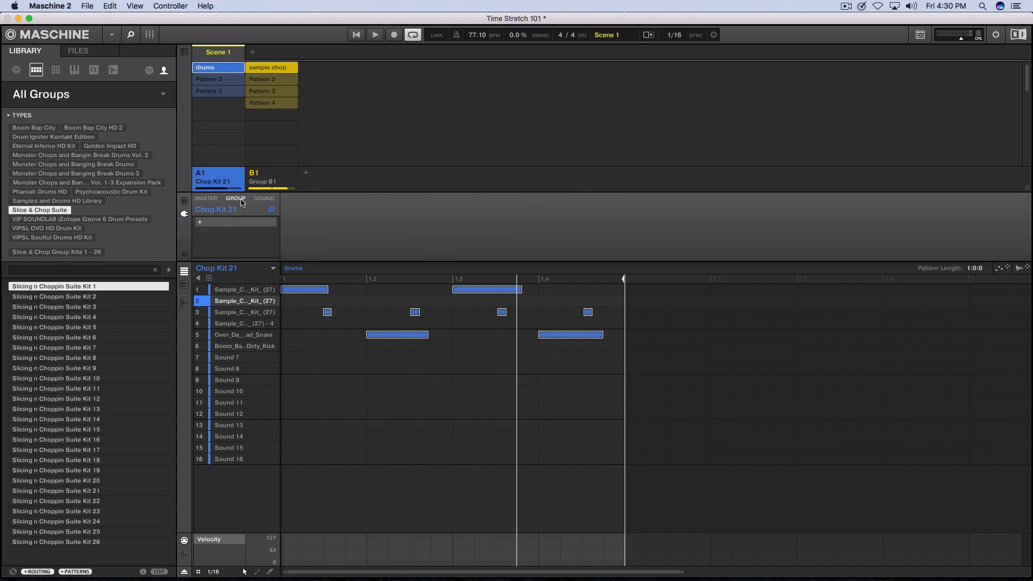
# - Clear sounds 2 to 7 of Group B1, unmute sound 1 and show its waveform in the sample editor
pyautogui.click(260, 69)
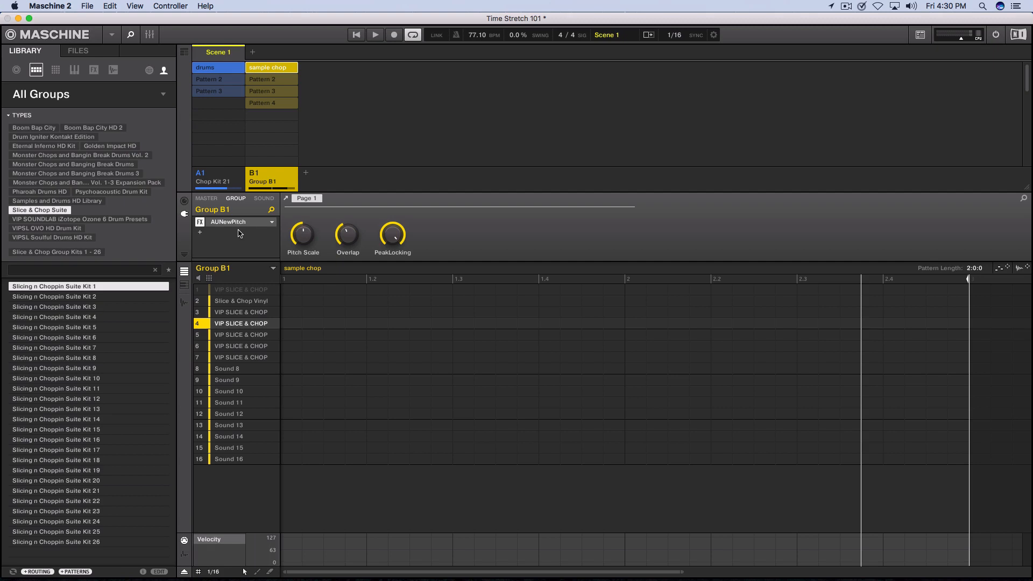
pyautogui.click(221, 303)
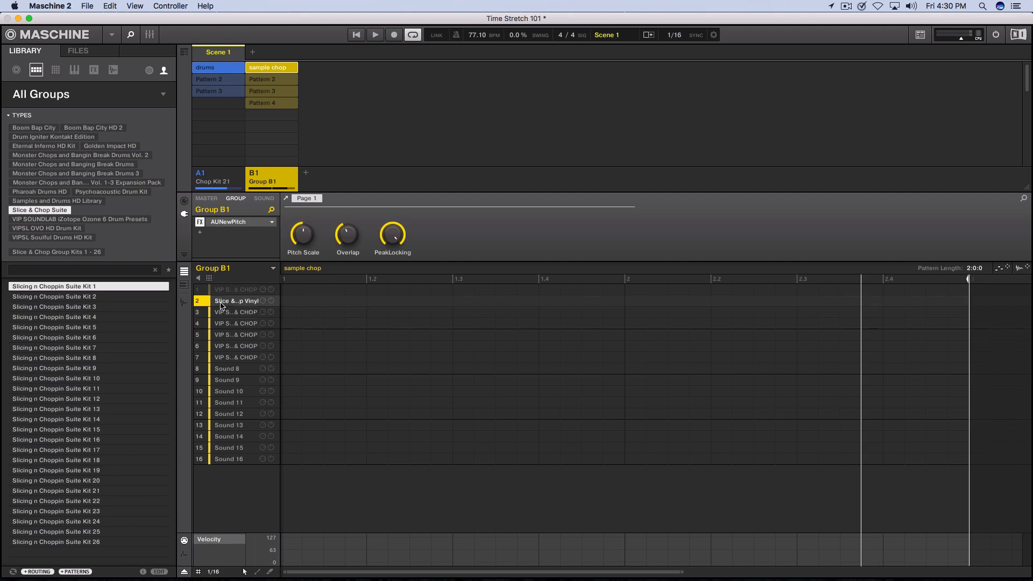
pyautogui.keyDown('shift'); pyautogui.click(234, 360); pyautogui.keyUp('shift')
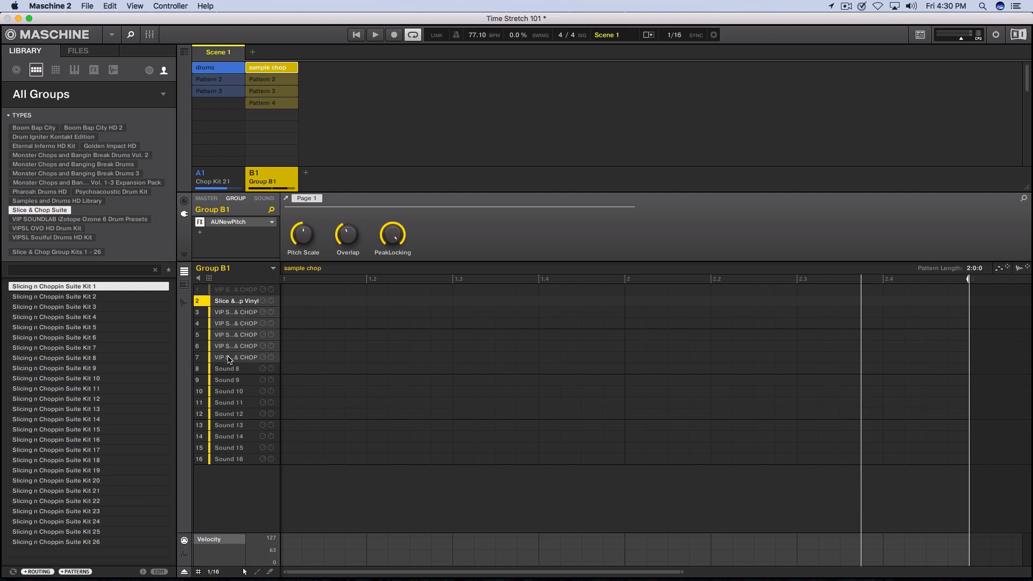
pyautogui.press('Delete')
pyautogui.click(230, 293)
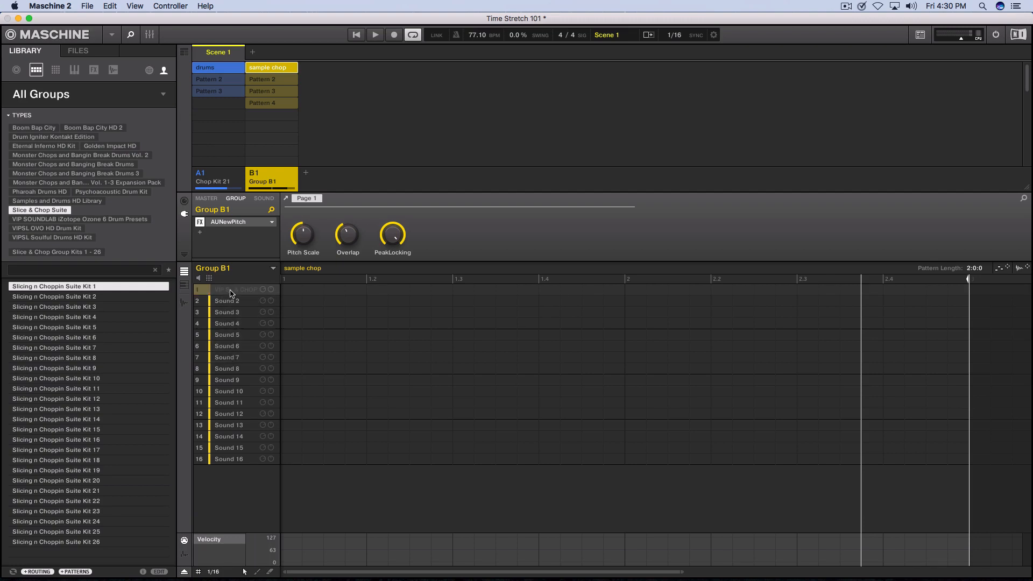
pyautogui.moveTo(199, 308); pyautogui.dragTo(204, 296)
pyautogui.click(186, 303)
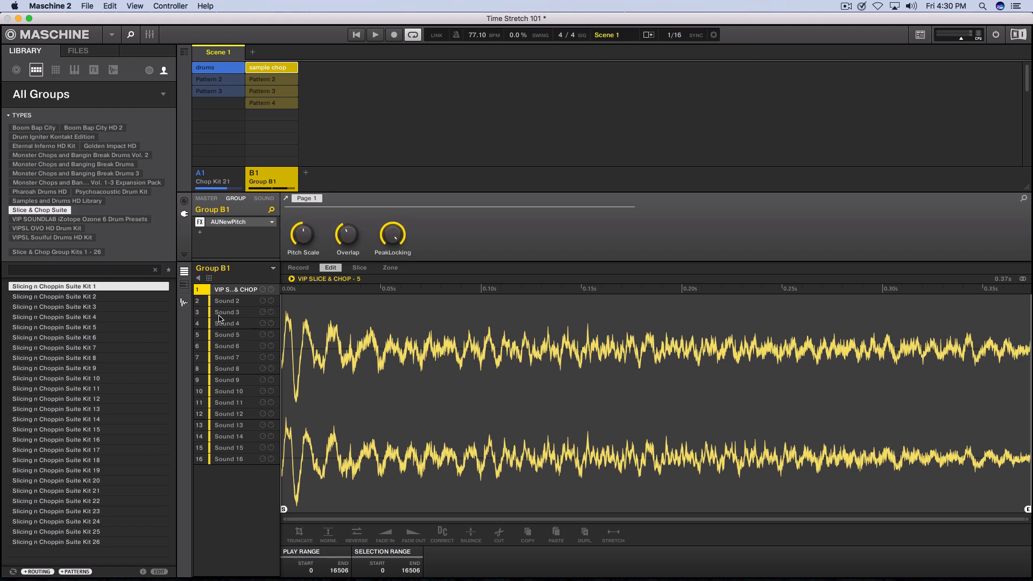
# - Browse the library's user samples and filter them to the VIP SOUNDLAB product containing Monster Chops and Banging Break Drums
pyautogui.click(86, 55)
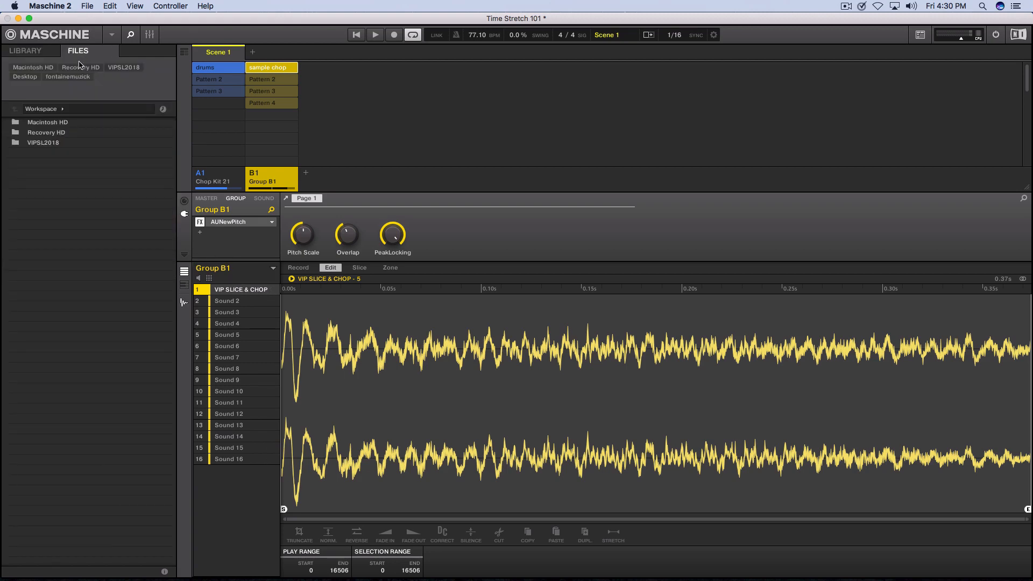
pyautogui.click(34, 53)
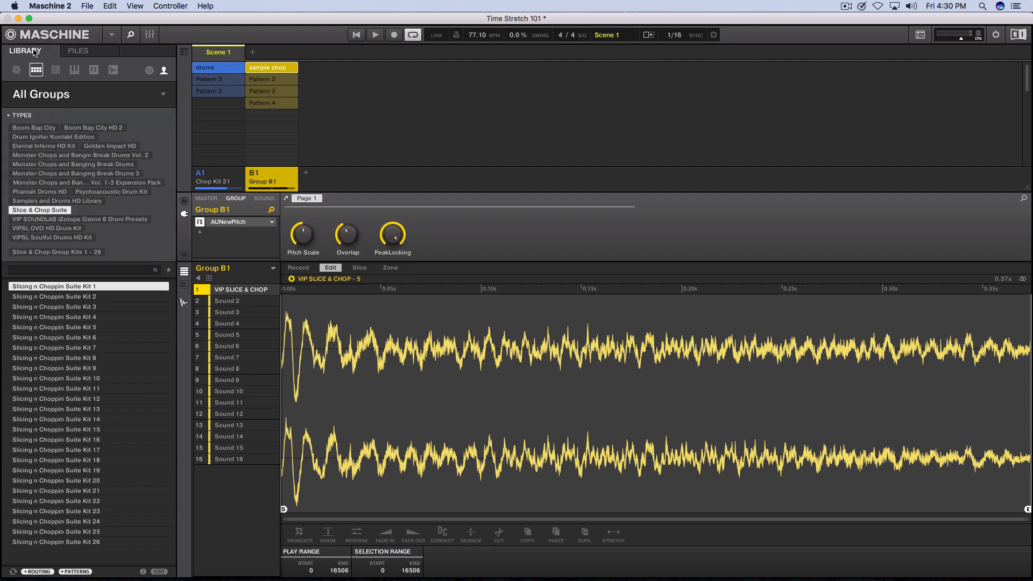
pyautogui.click(42, 173)
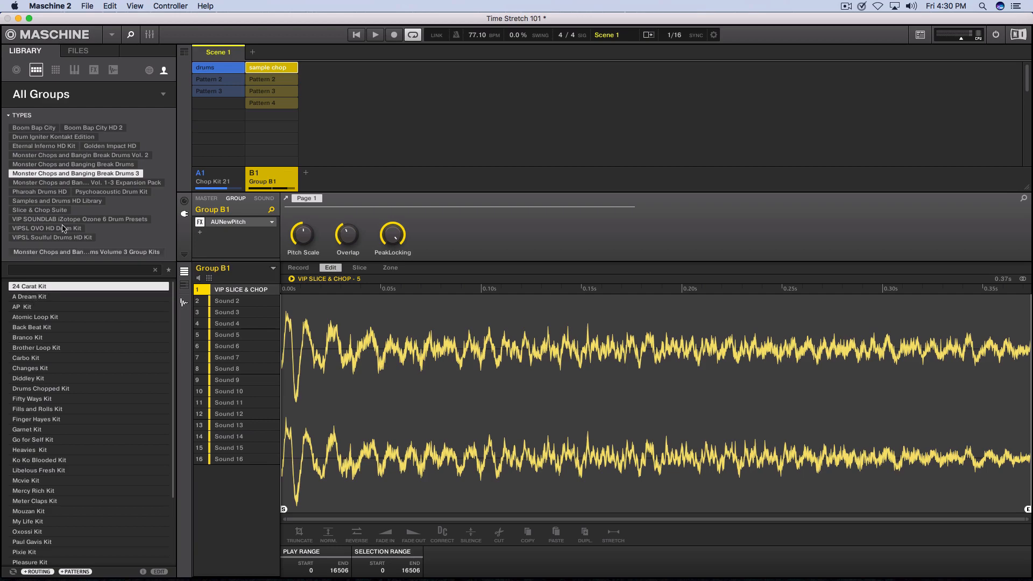
pyautogui.click(112, 70)
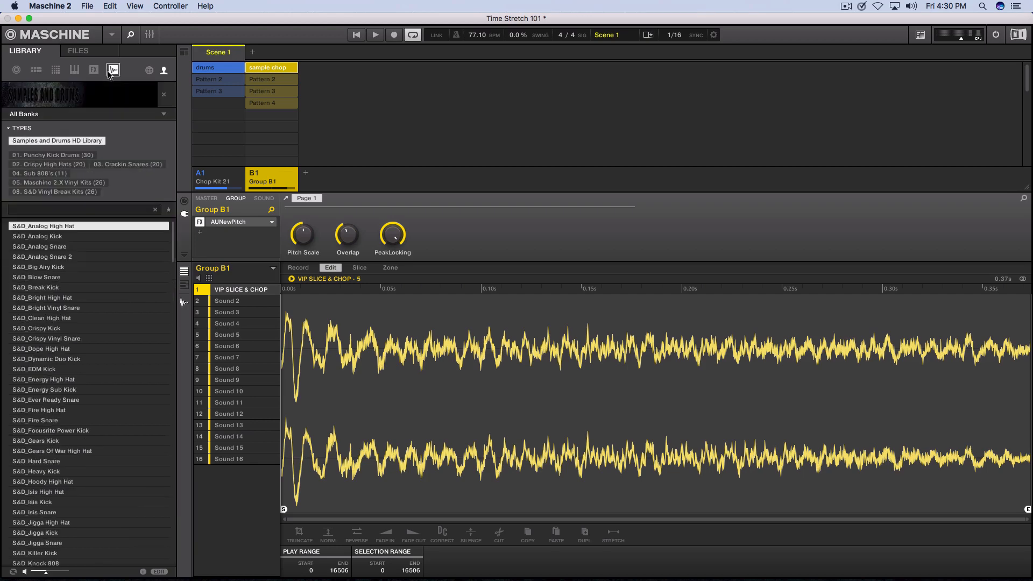
pyautogui.click(45, 101)
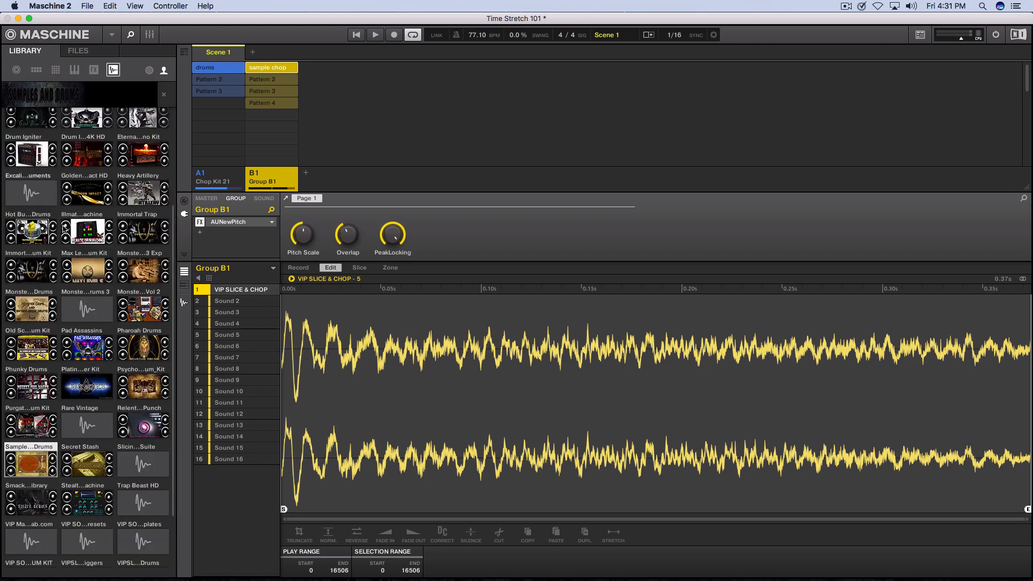
pyautogui.click(25, 310)
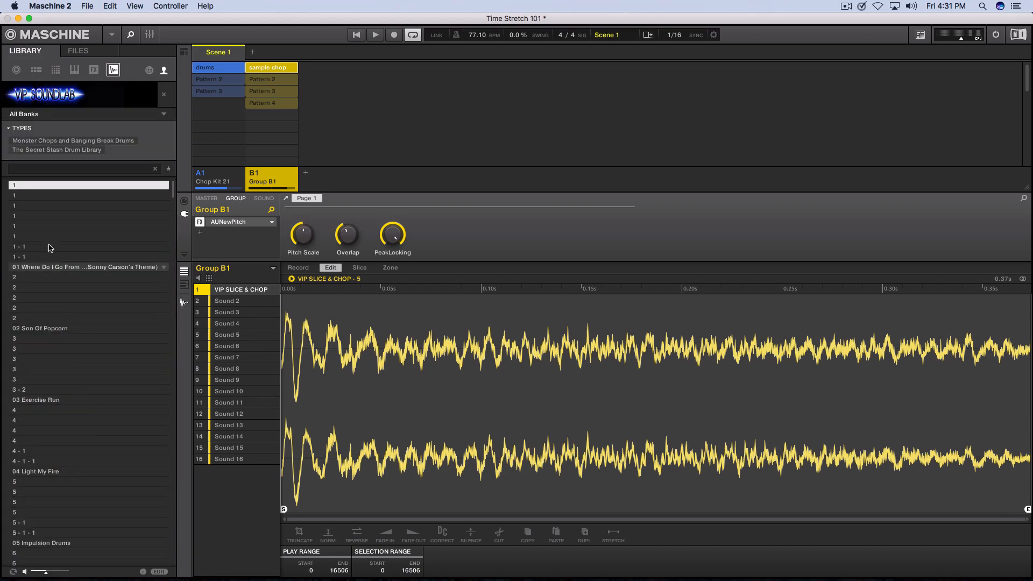
# - Load "01 Where Do I Go From Here (Sonny Carson's Theme)" onto sound 1 of Group B1 and show its Sampler settings
pyautogui.click(63, 268)
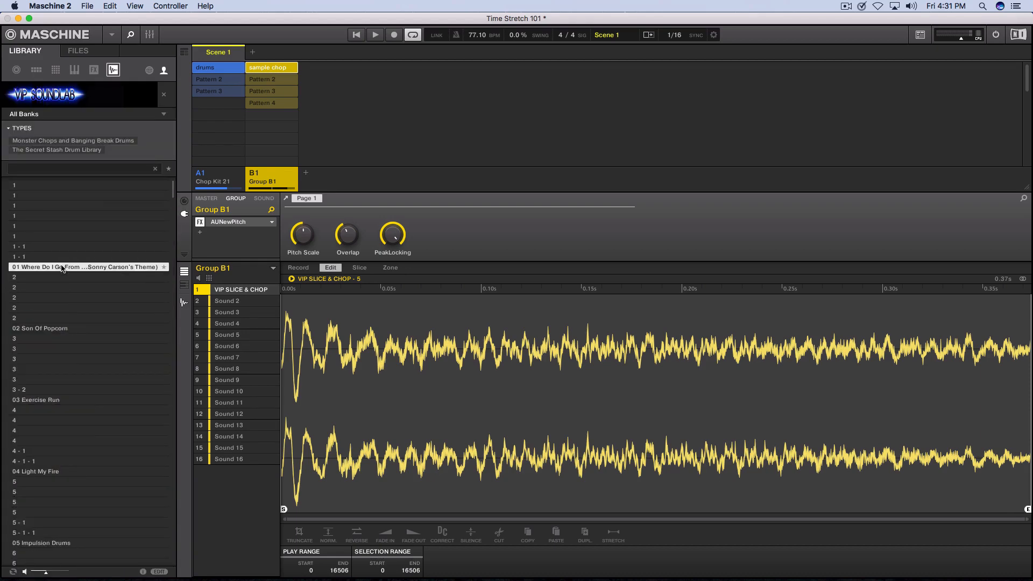
pyautogui.moveTo(63, 268); pyautogui.dragTo(223, 292)
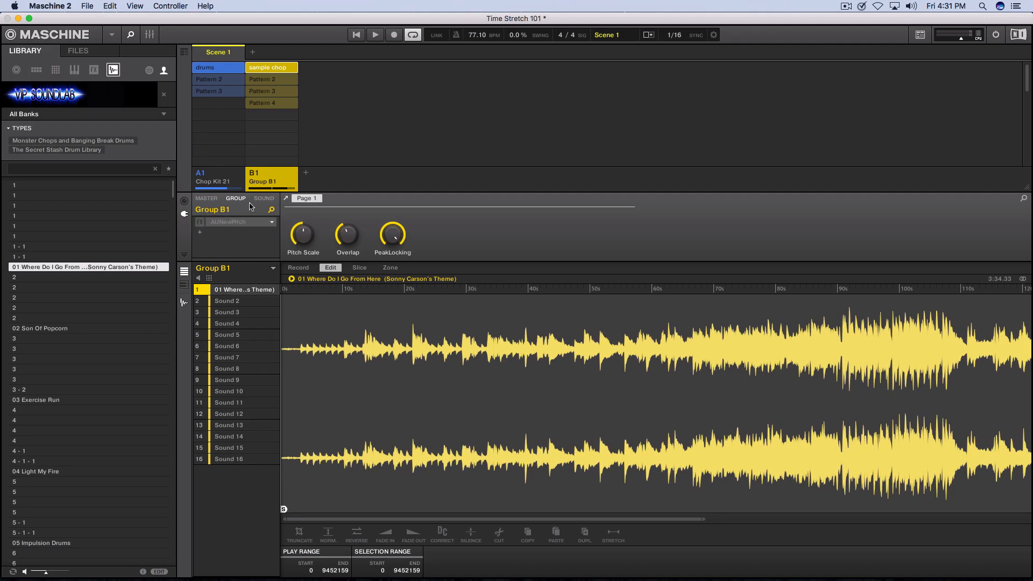
pyautogui.click(263, 199)
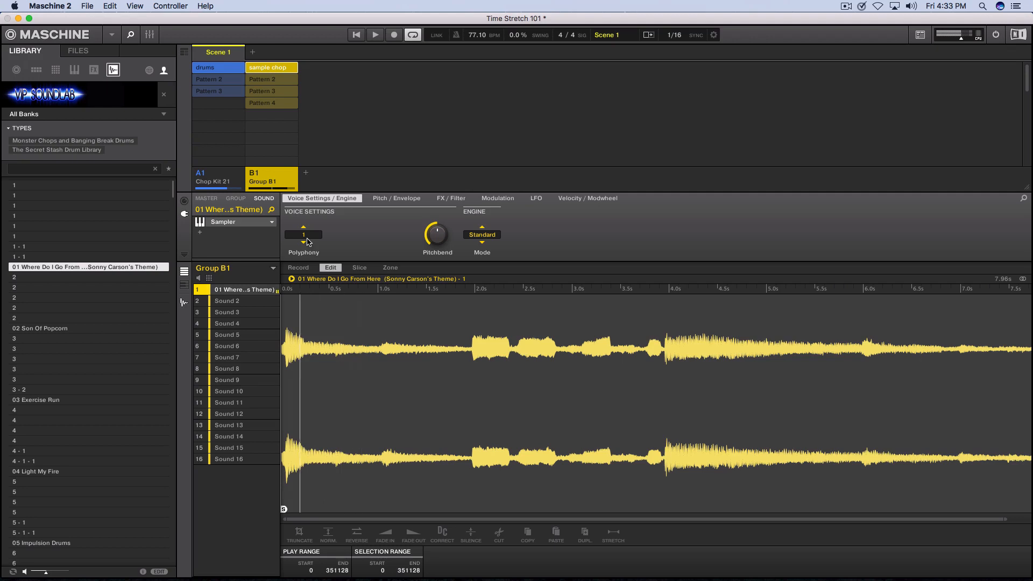
# - Set the project tempo to 120.60 BPM and apply a time stretch to the sound 1 sample at a new BPM of 120.6
pyautogui.press('space')
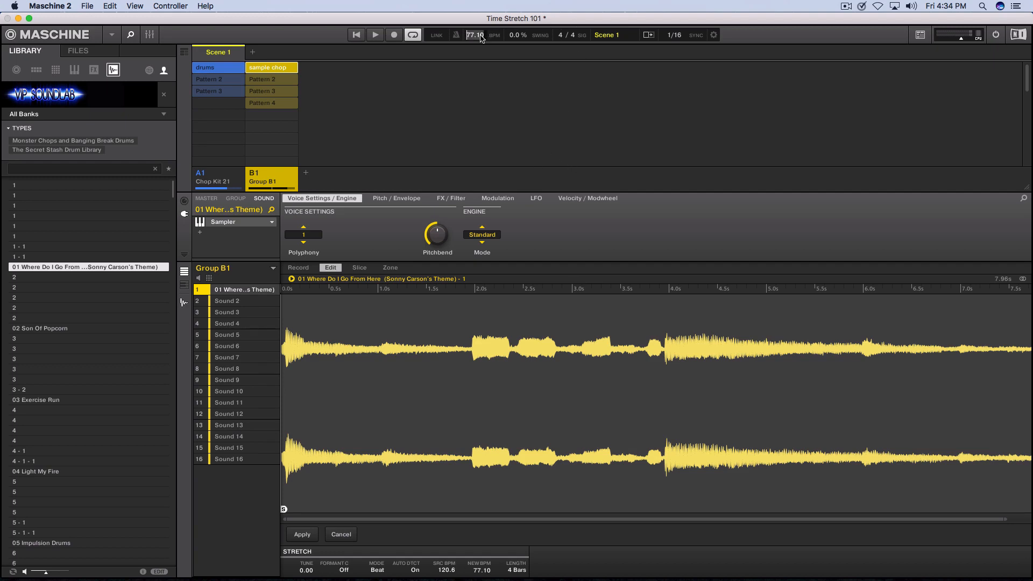
pyautogui.write('120.60')
pyautogui.doubleClick(482, 570)
pyautogui.write('920.6')
pyautogui.press('Return')
pyautogui.click(302, 535)
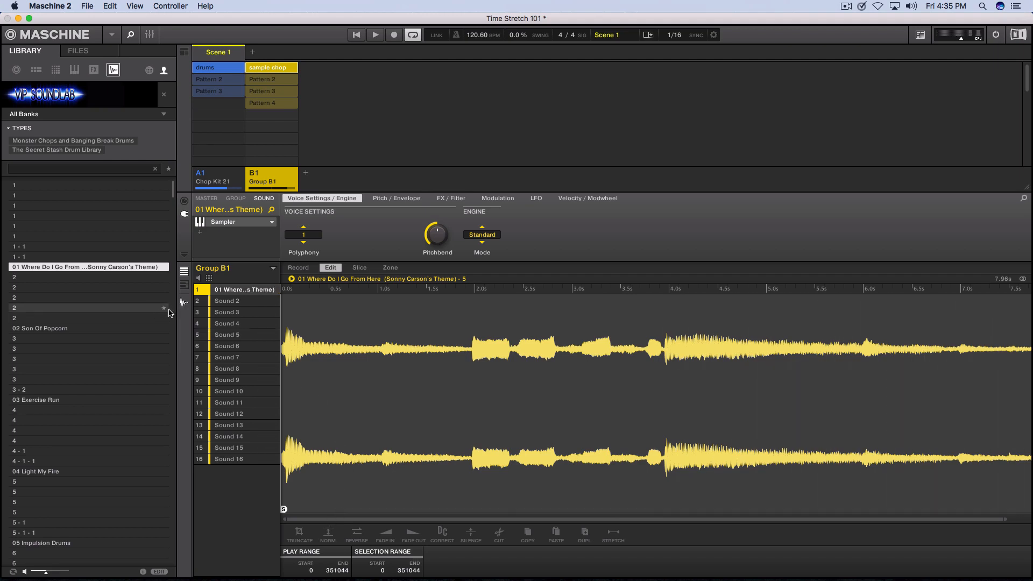
# - Lengthen the sample chop pattern to four bars and fill it with one sound 1 note at velocity 127
pyautogui.click(184, 305)
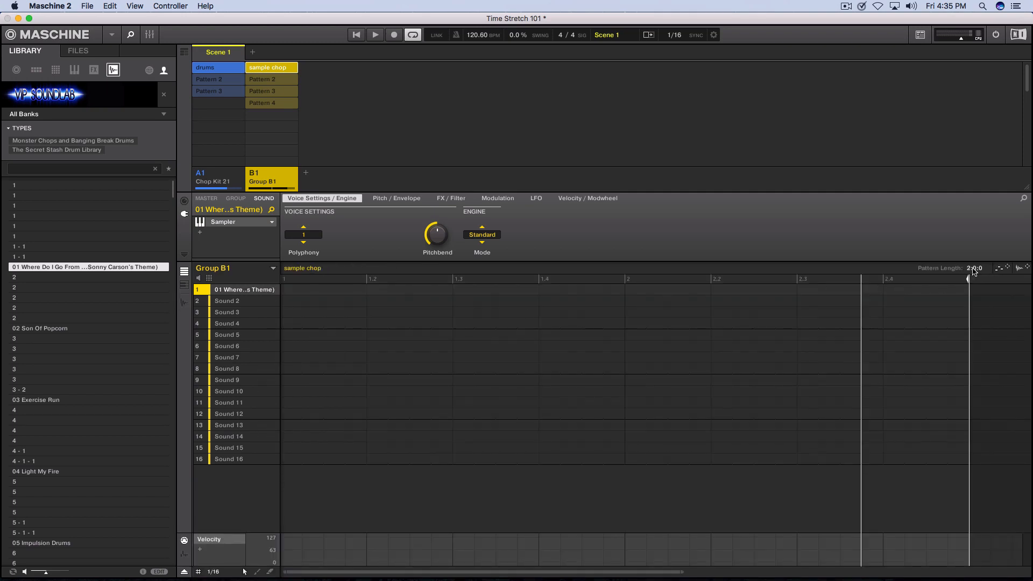
pyautogui.scroll(2, 974, 272)
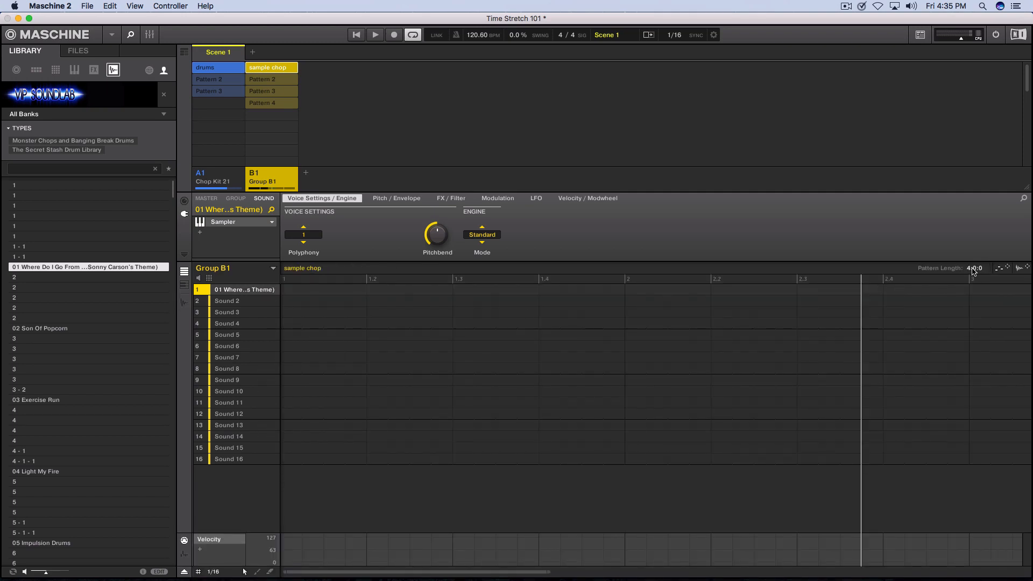
pyautogui.click(291, 290)
pyautogui.moveTo(306, 295); pyautogui.dragTo(859, 300)
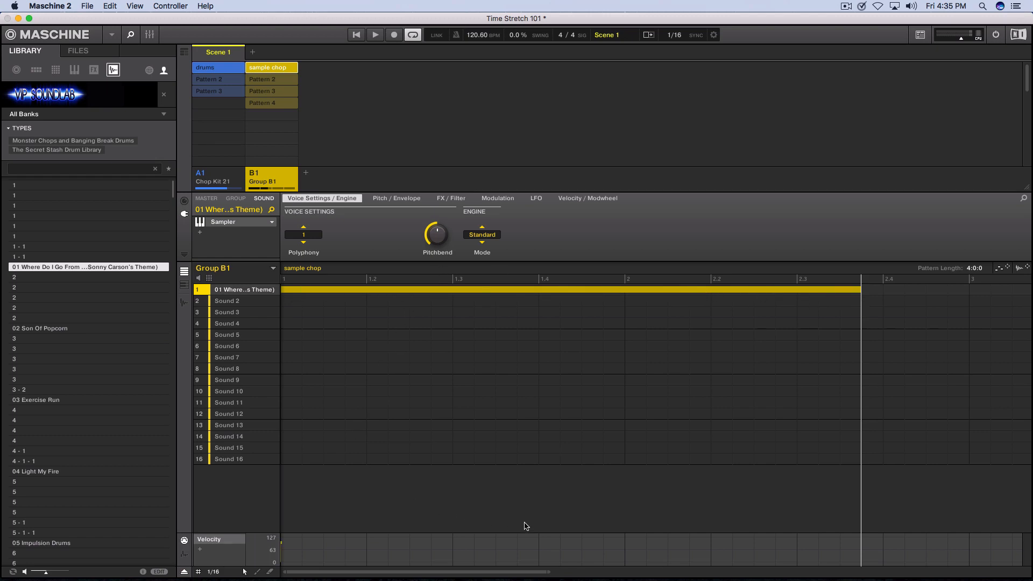
pyautogui.moveTo(547, 571); pyautogui.dragTo(949, 572)
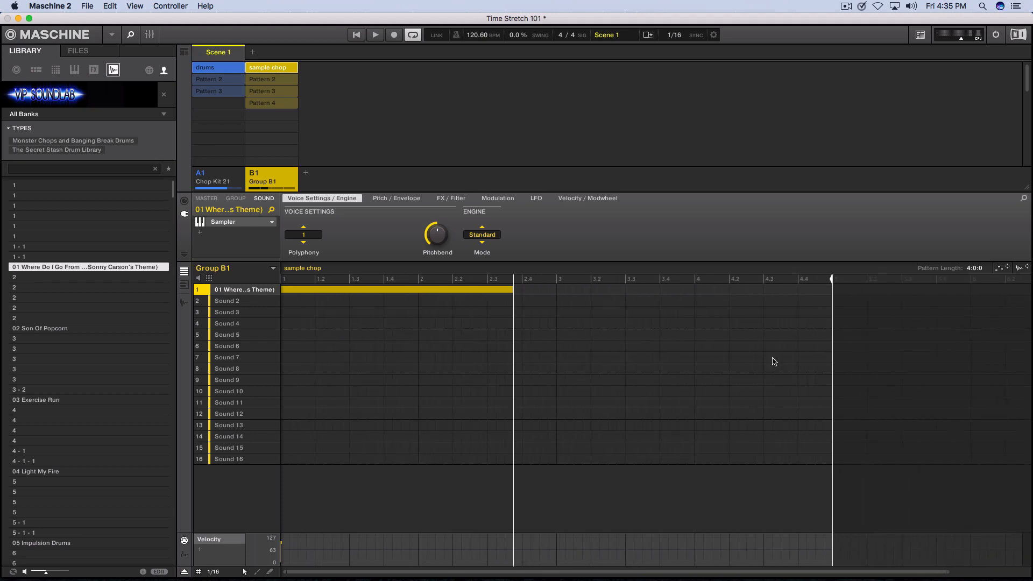
pyautogui.moveTo(516, 291); pyautogui.dragTo(833, 291)
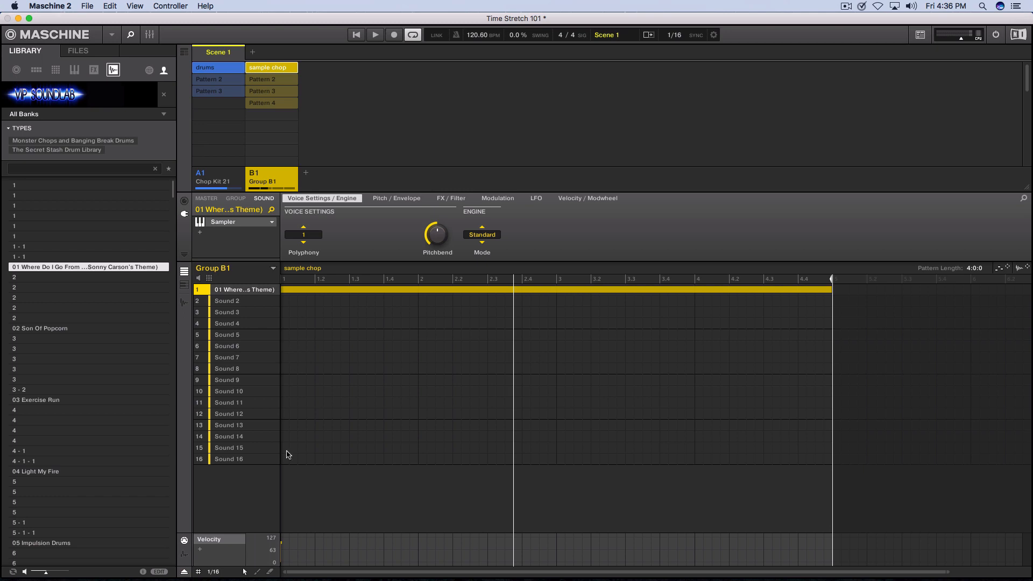
pyautogui.moveTo(281, 545)
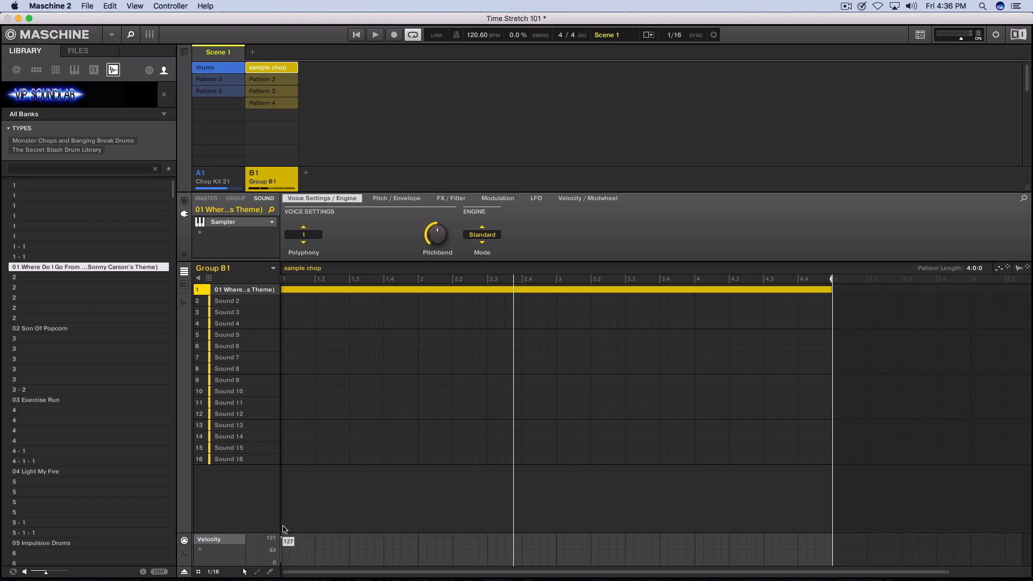
# - Mute the Chop Kit 21 group and play the sample chop pattern on its own
pyautogui.press('space')
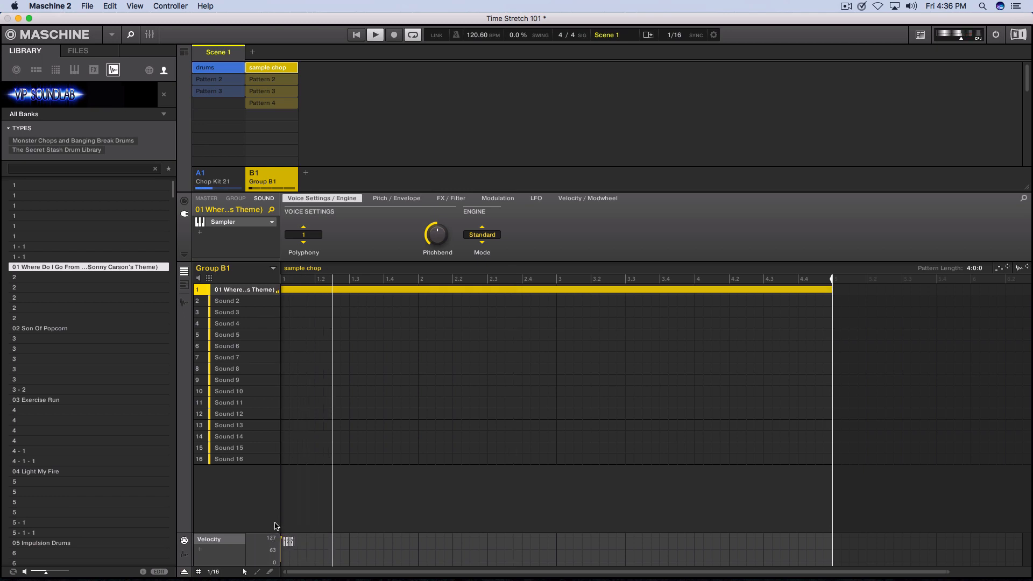
pyautogui.press('space')
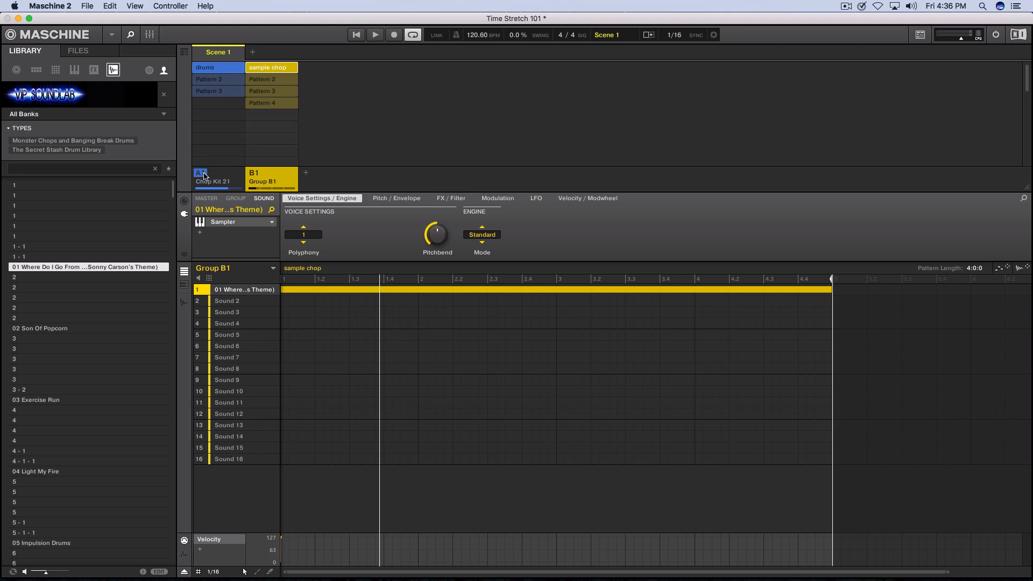
pyautogui.click(207, 172)
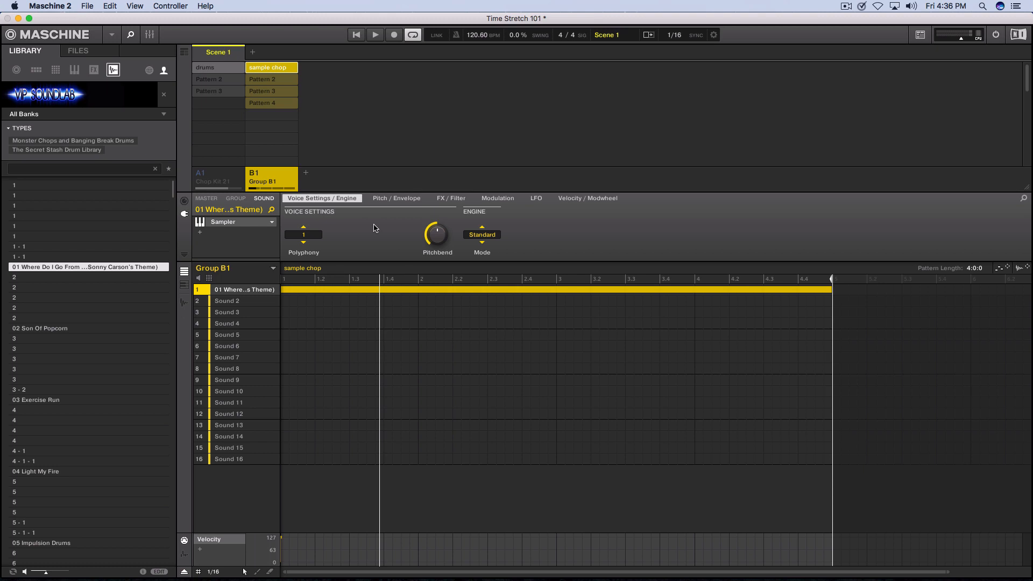
pyautogui.press('space')
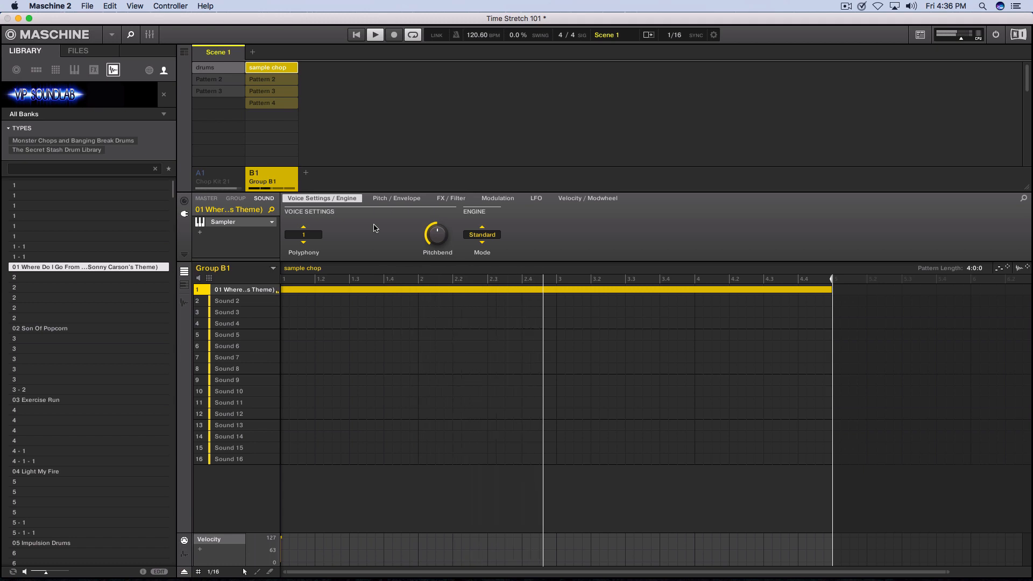
pyautogui.press('space')
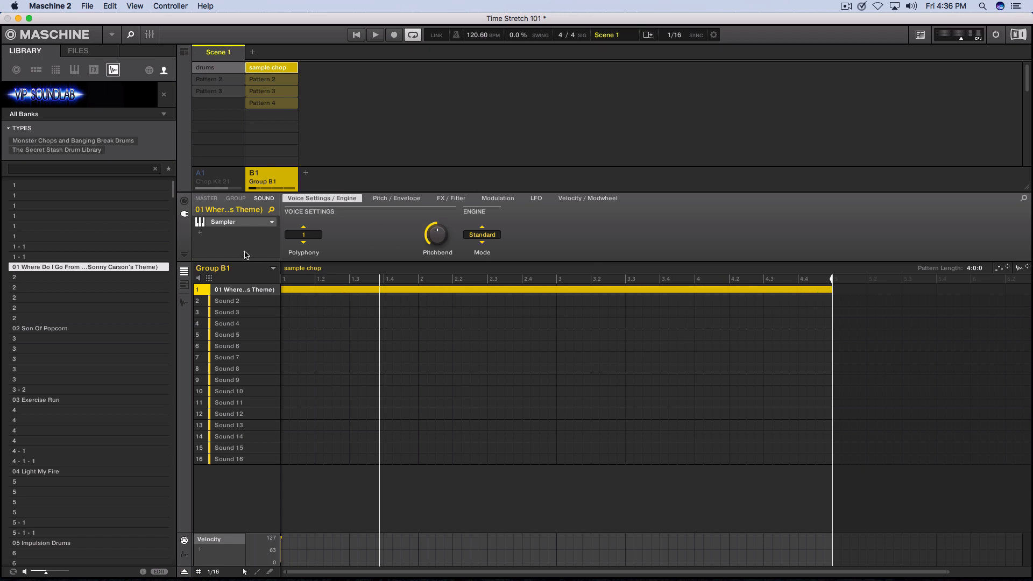
# - Enable the AUNewPitch effect on Group B1 and play the sample chop pattern through it
pyautogui.click(236, 200)
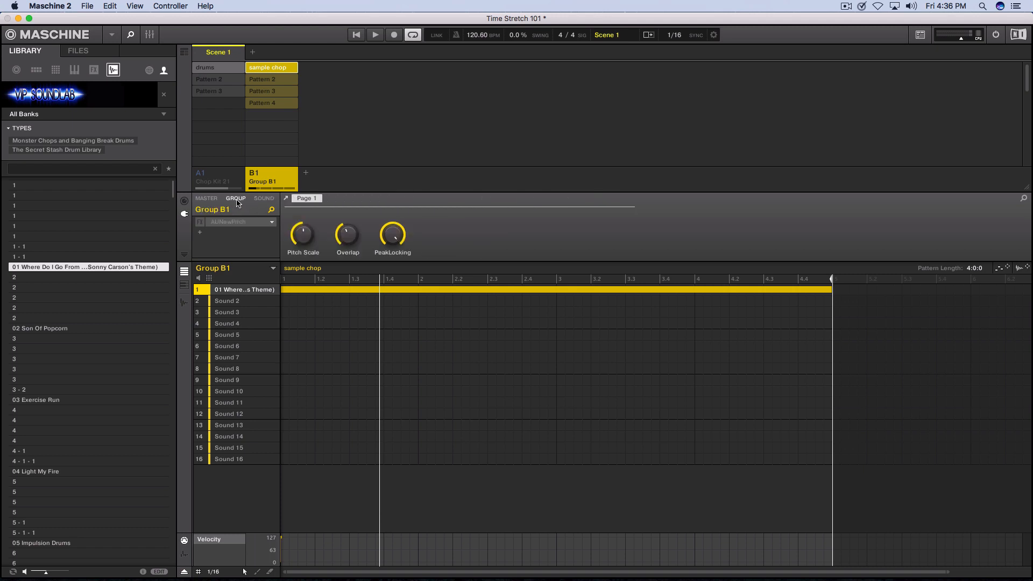
pyautogui.click(201, 223)
pyautogui.press('space')
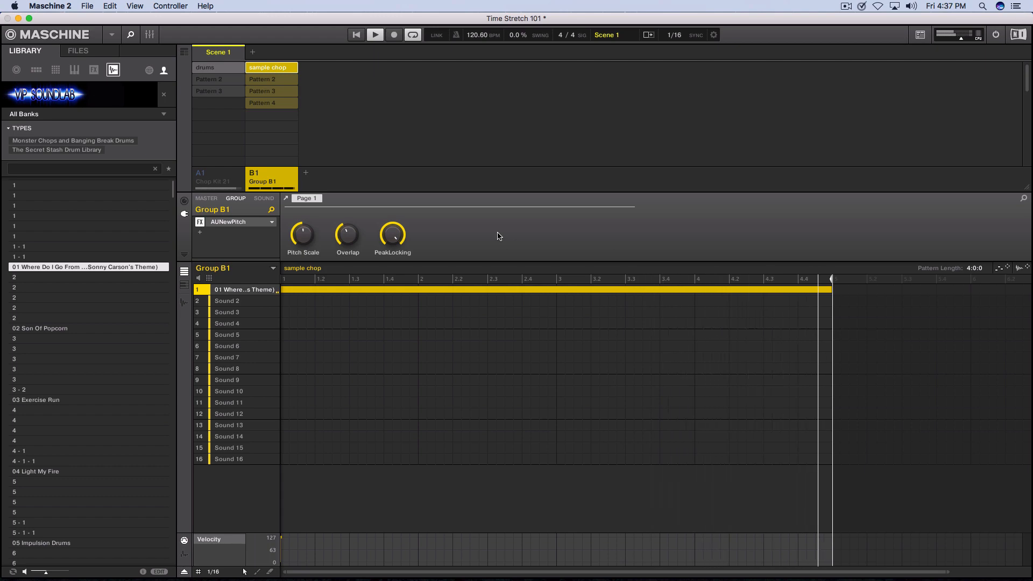
pyautogui.press('space')
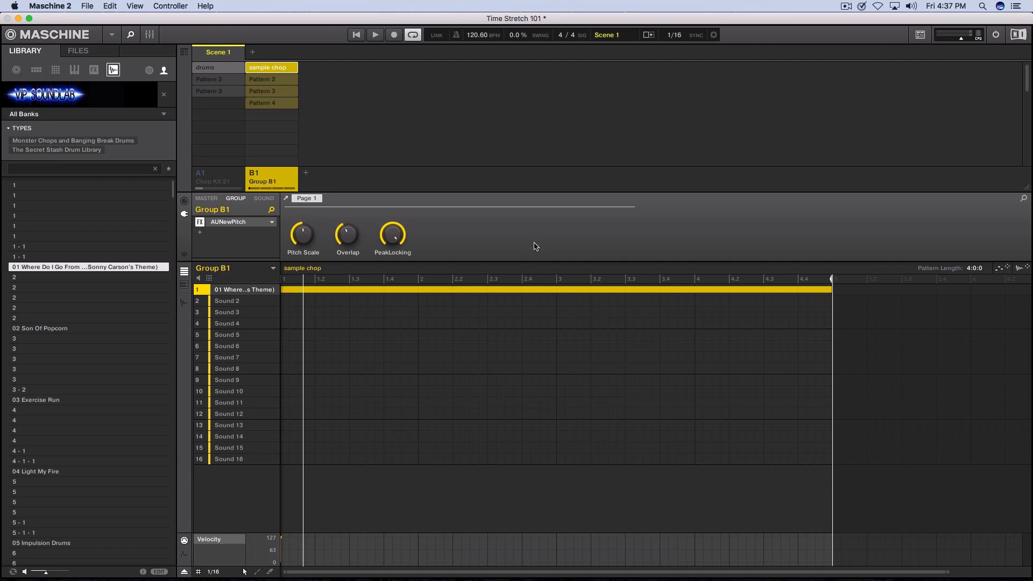
pyautogui.press('space')
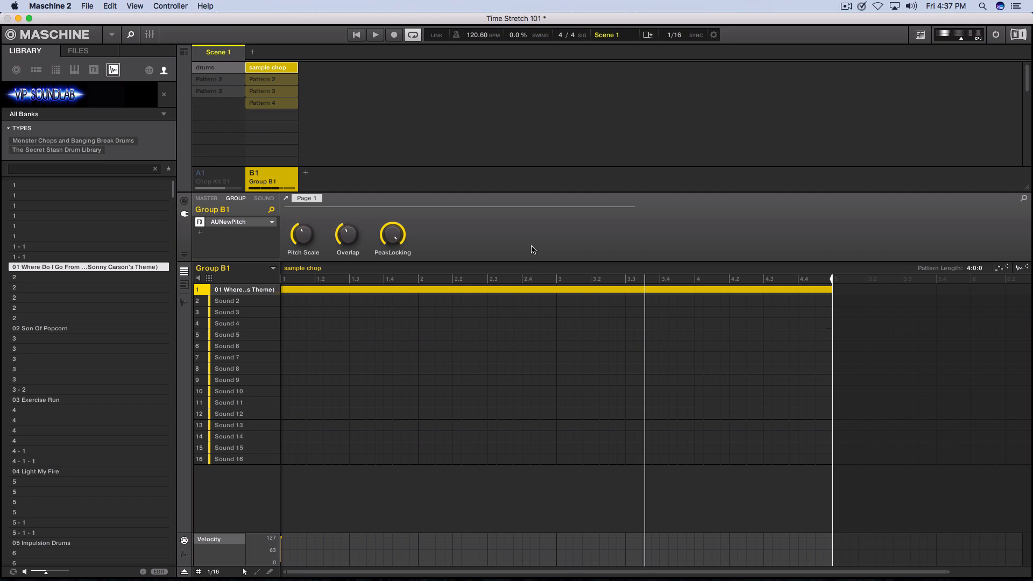
pyautogui.press('space')
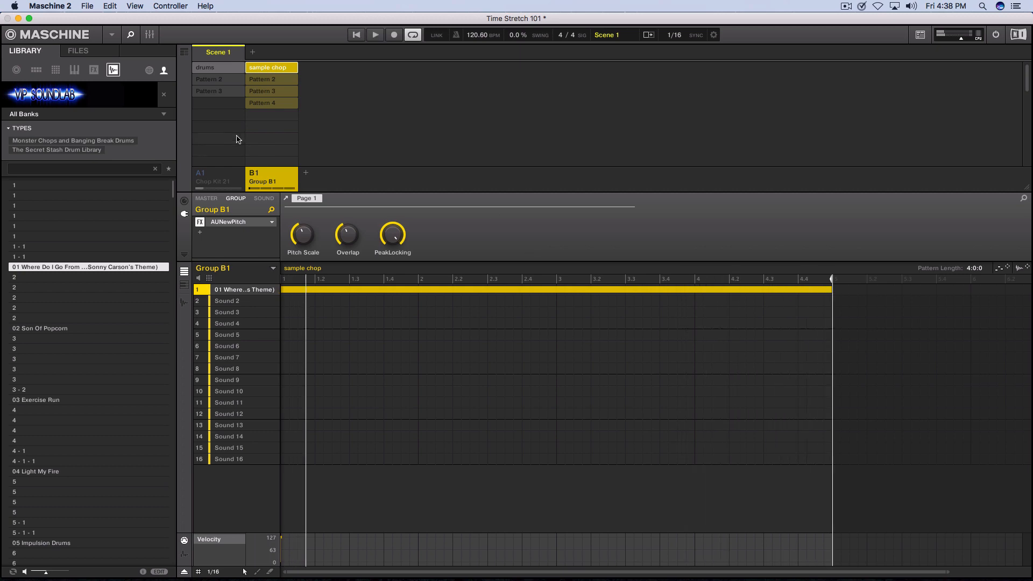
# - Unmute the Chop Kit 21 group and delete all the notes in its drums pattern
pyautogui.click(200, 174)
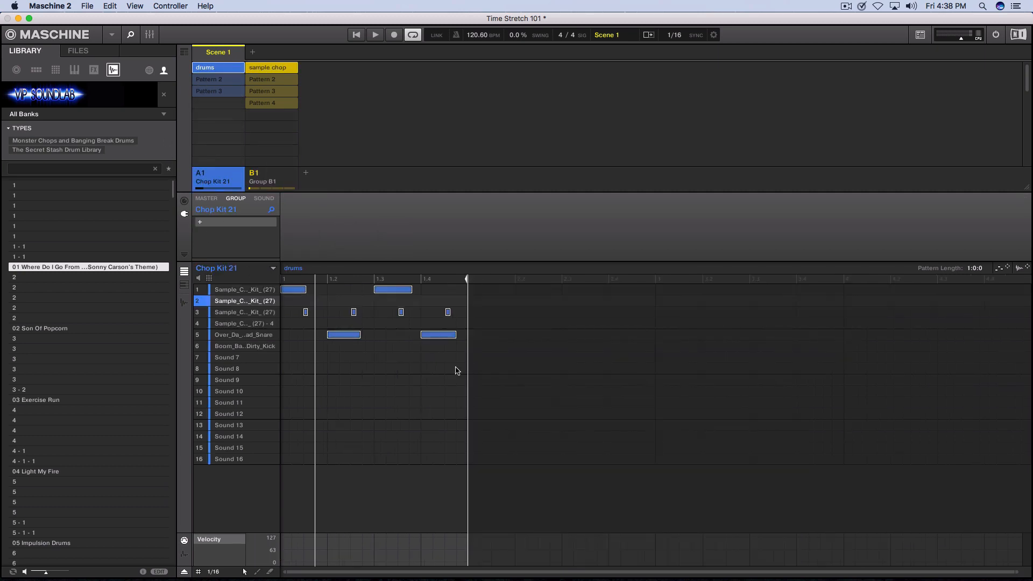
pyautogui.moveTo(445, 363); pyautogui.dragTo(287, 254)
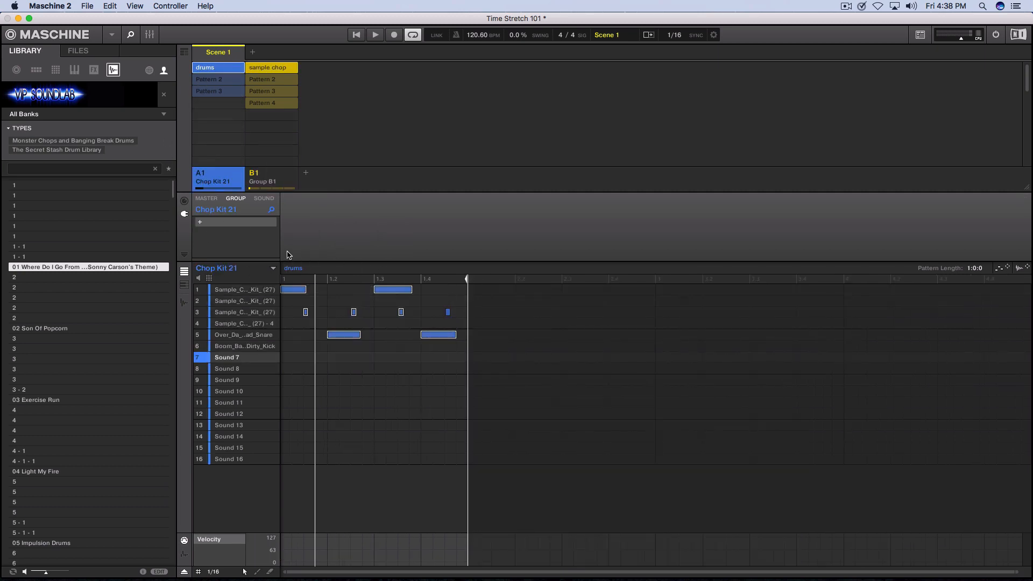
pyautogui.press('Delete')
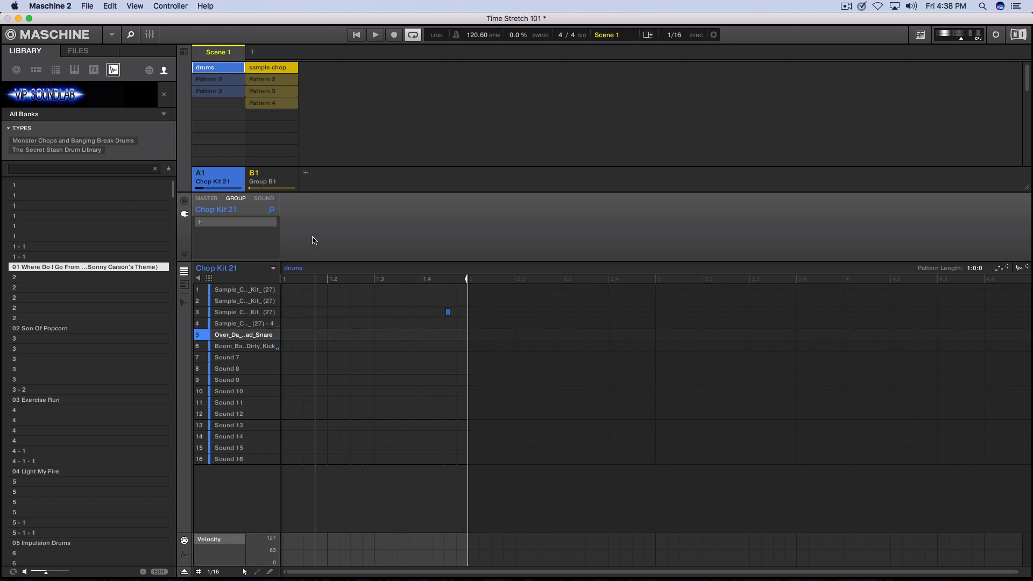
pyautogui.moveTo(445, 296); pyautogui.dragTo(454, 318)
pyautogui.press('Delete')
# - Start playback and lengthen the empty drums pattern to four bars
pyautogui.press('space')
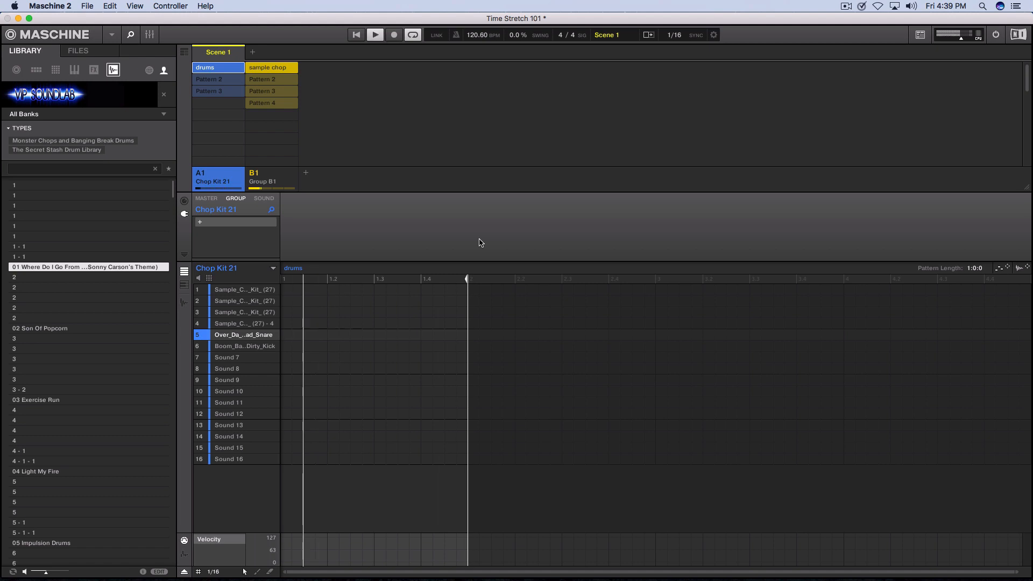
pyautogui.moveTo(467, 276)
pyautogui.mouseDown()
pyautogui.moveTo(990, 281)
pyautogui.moveTo(843, 288)
pyautogui.mouseUp()
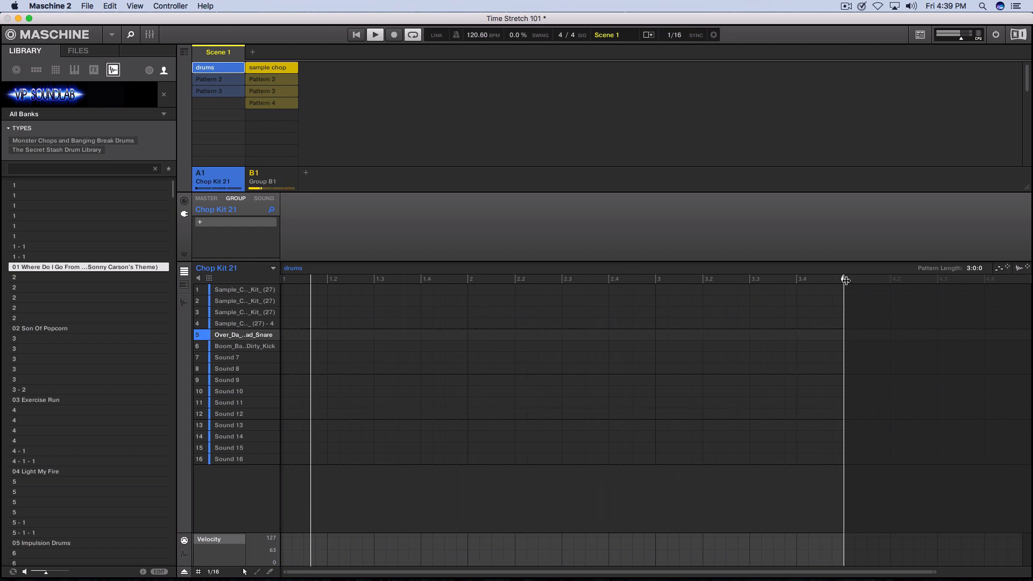
pyautogui.moveTo(845, 283)
pyautogui.mouseDown()
pyautogui.moveTo(1015, 288)
pyautogui.moveTo(904, 279)
pyautogui.moveTo(942, 288)
pyautogui.mouseUp()
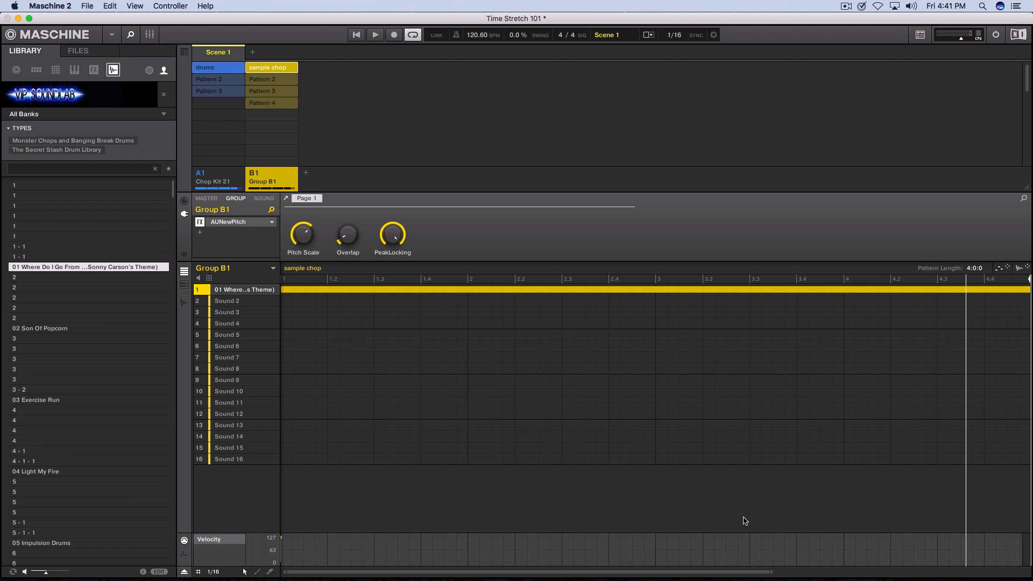
# - Play the drums and sample chop patterns together to hear the loop through the AUNewPitch effect
pyautogui.moveTo(774, 572); pyautogui.dragTo(804, 572)
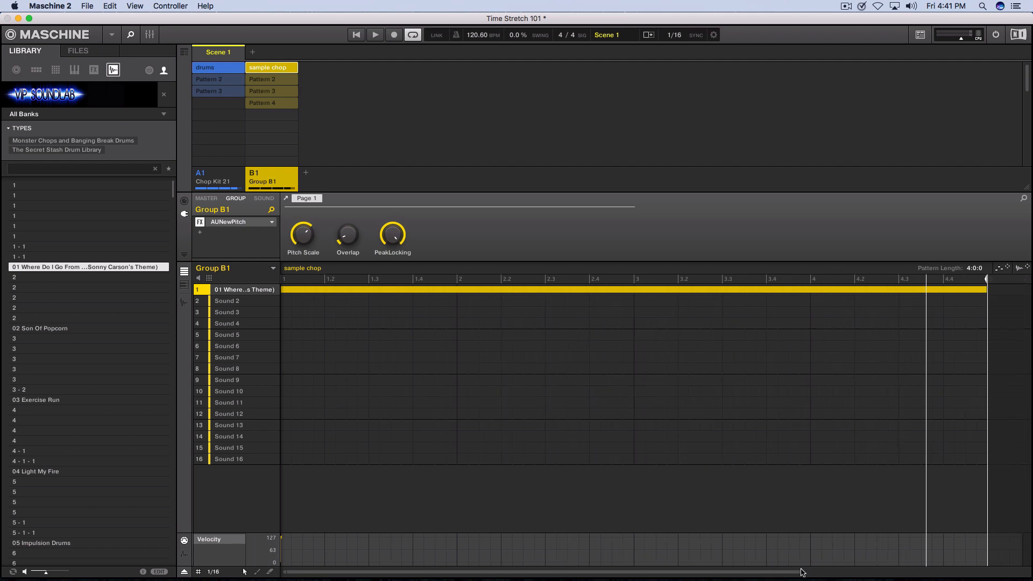
pyautogui.press('space')
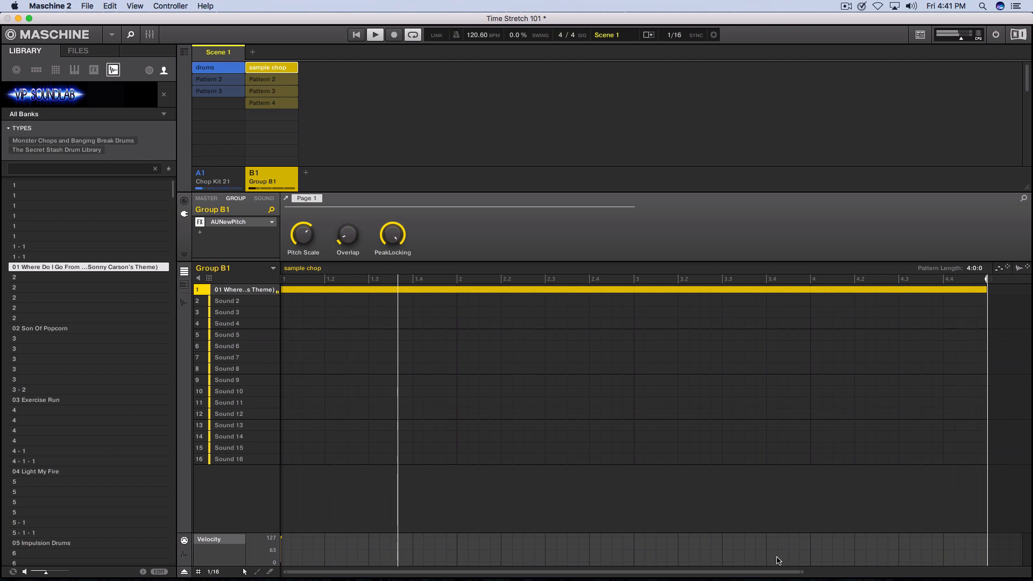
pyautogui.press('space')
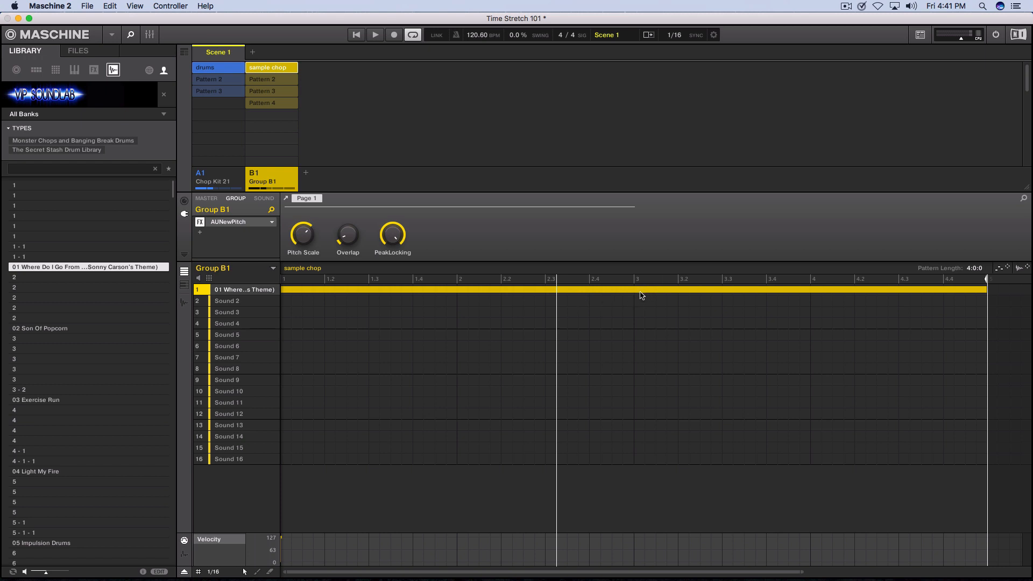
pyautogui.press('space')
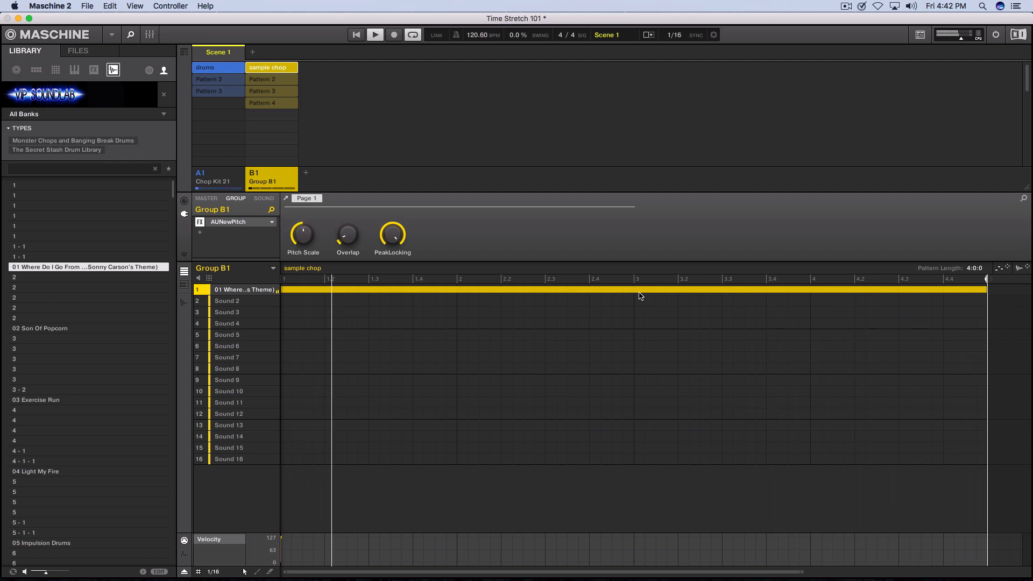
pyautogui.press('space')
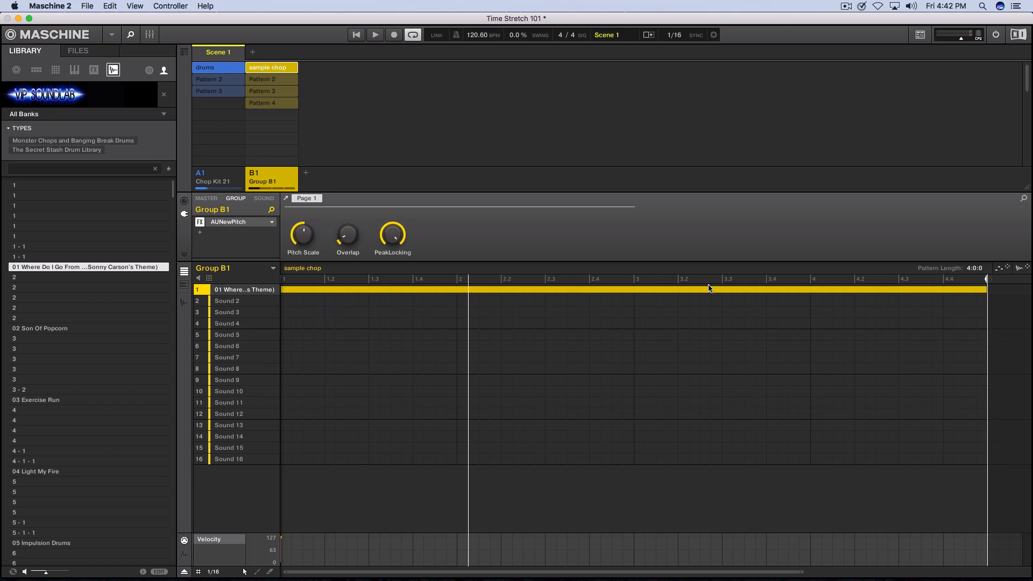
pyautogui.click(846, 7)
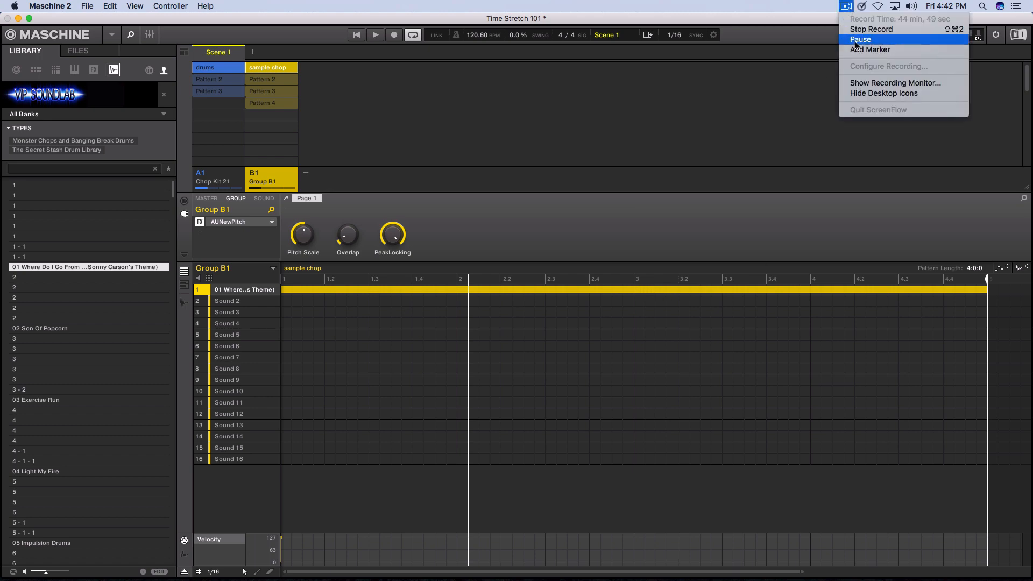